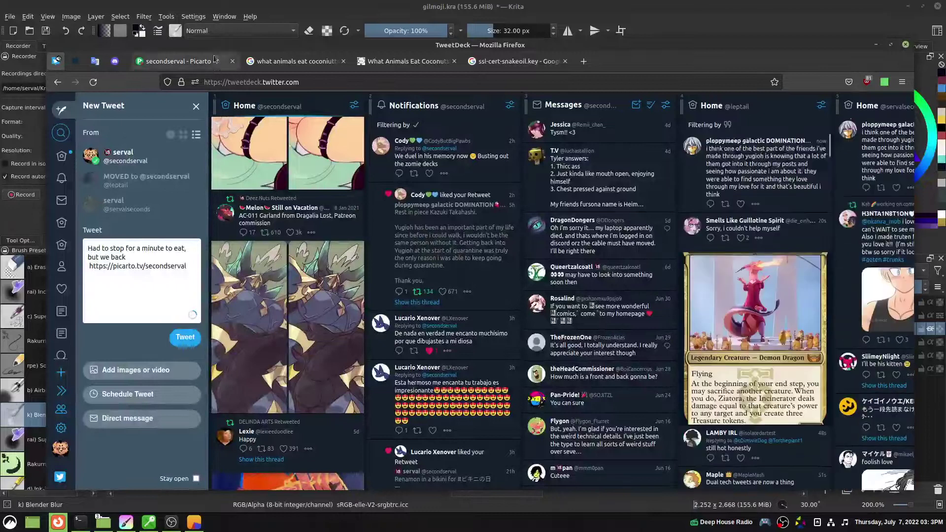
Post the drafted stream announcement tweet and switch to the gilmoji.kra drawing in Krita
{"action": "left_click", "coordinate": [183, 338]}
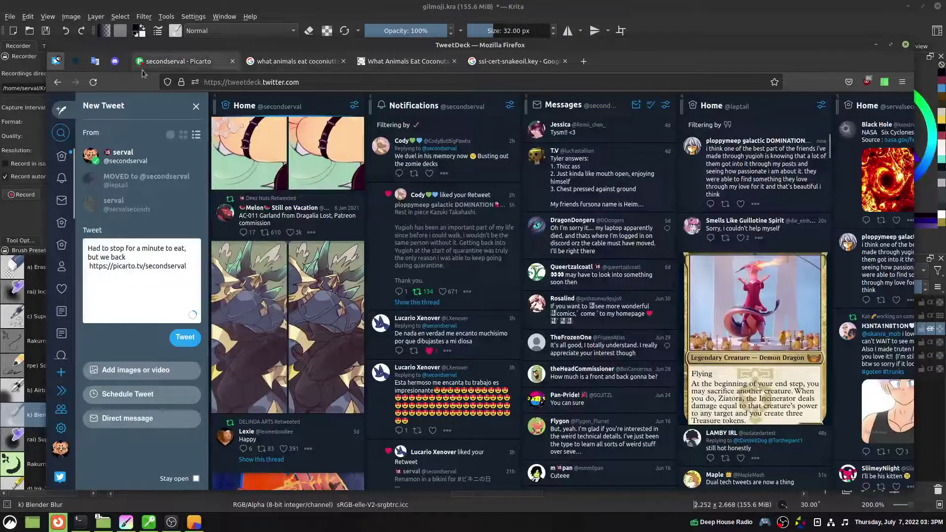
{"action": "left_click", "coordinate": [286, 4]}
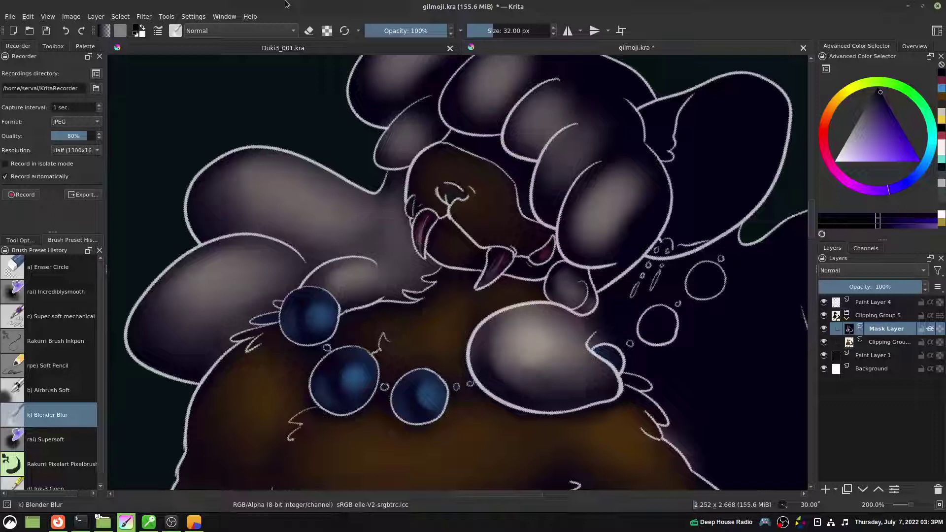
Brighten the fangs by erasing the shadow mask with the Supersoft brush, reducing its size to 15 px
{"action": "key", "text": "5"}
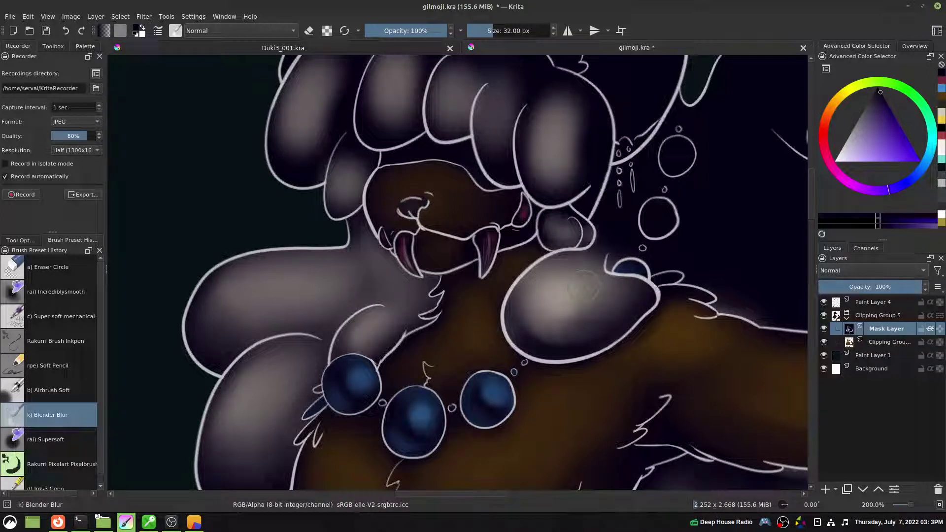
{"action": "key", "text": "bracketleft"}
{"action": "key", "text": "bracketleft"}
{"action": "key", "text": "slash"}
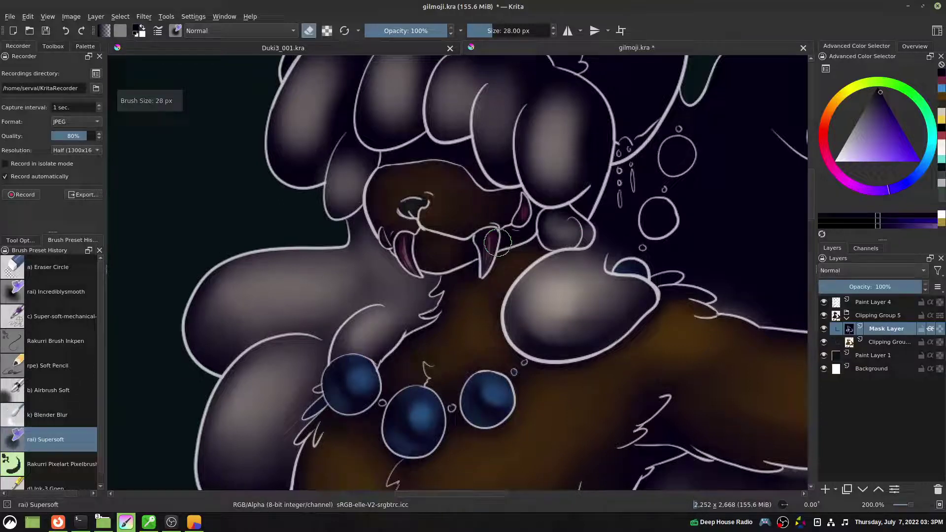
{"action": "key", "text": "bracketleft"}
{"action": "key", "text": "bracketleft"}
{"action": "key", "text": "bracketleft"}
{"action": "key", "text": "bracketleft"}
{"action": "key", "text": "bracketleft"}
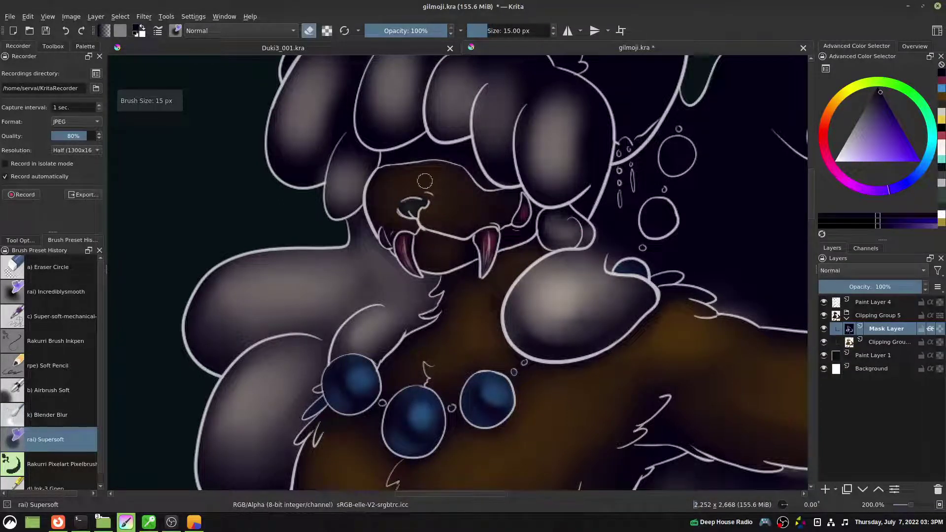
Erase soft highlights into the two hanging beads below the ear with a 28 px Supersoft eraser, ending on Blender Blur
{"action": "key", "text": "bracketright"}
{"action": "key", "text": "bracketright"}
{"action": "key", "text": "bracketright"}
{"action": "key", "text": "bracketright"}
{"action": "key", "text": "bracketleft"}
{"action": "left_click_drag", "start_coordinate": [676, 150], "coordinate": [678, 161]}
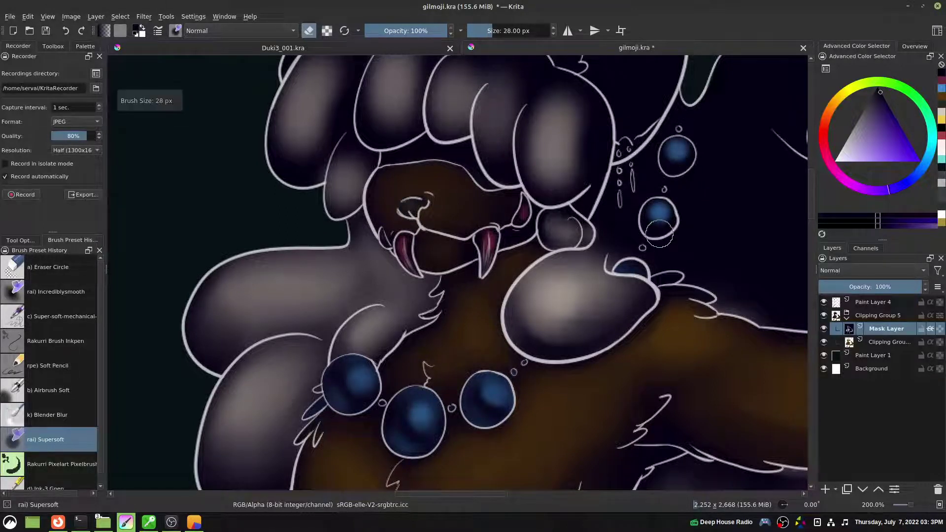
{"action": "key", "text": "slash"}
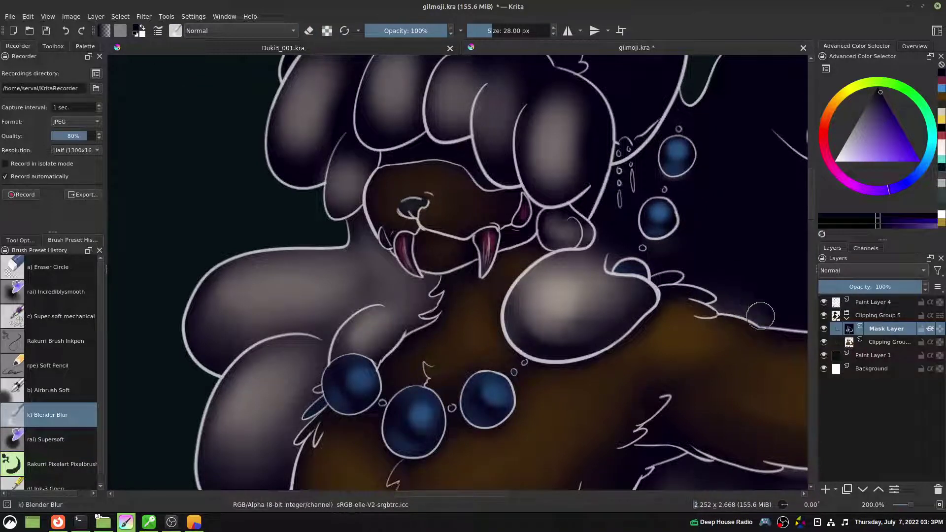
Erase the shadow mask along the upper and outer curls behind the shoulder with a 110 px Supersoft brush
{"action": "left_click_drag", "start_coordinate": [774, 233], "coordinate": [614, 259]}
{"action": "key", "text": "ctrl+minus"}
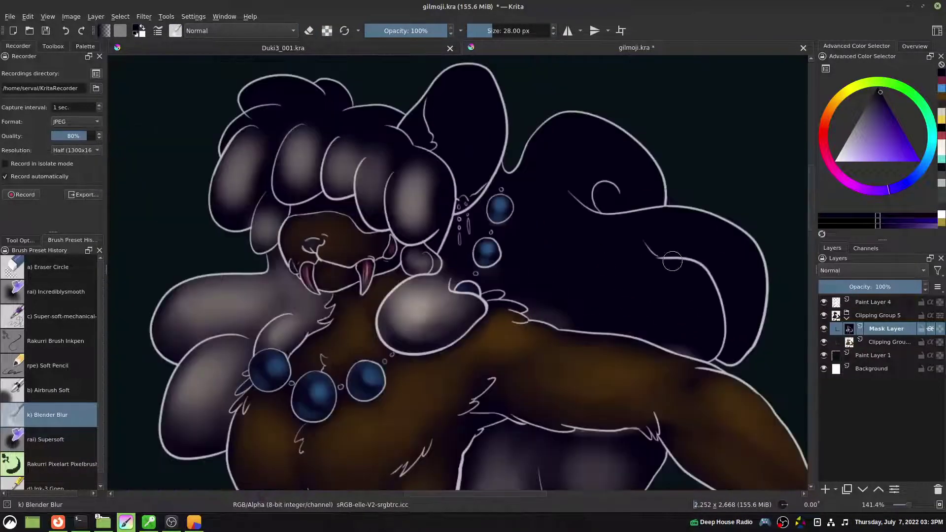
{"action": "key", "text": "slash"}
{"action": "key", "text": "bracketright"}
{"action": "key", "text": "bracketright"}
{"action": "key", "text": "bracketright"}
{"action": "key", "text": "bracketright"}
{"action": "key", "text": "bracketright"}
{"action": "key", "text": "bracketright"}
{"action": "key", "text": "bracketright"}
{"action": "key", "text": "bracketright"}
{"action": "key", "text": "bracketright"}
{"action": "key", "text": "bracketright"}
{"action": "key", "text": "bracketright"}
{"action": "key", "text": "bracketright"}
{"action": "key", "text": "bracketright"}
{"action": "key", "text": "bracketright"}
{"action": "key", "text": "bracketright"}
{"action": "key", "text": "bracketright"}
{"action": "key", "text": "bracketright"}
{"action": "key", "text": "bracketright"}
{"action": "key", "text": "bracketright"}
{"action": "mouse_move", "coordinate": [570, 145]}
{"action": "left_mouse_down"}
{"action": "mouse_move", "coordinate": [590, 144]}
{"action": "mouse_move", "coordinate": [561, 148]}
{"action": "mouse_move", "coordinate": [656, 197]}
{"action": "left_mouse_up"}
{"action": "left_click_drag", "start_coordinate": [644, 239], "coordinate": [690, 253]}
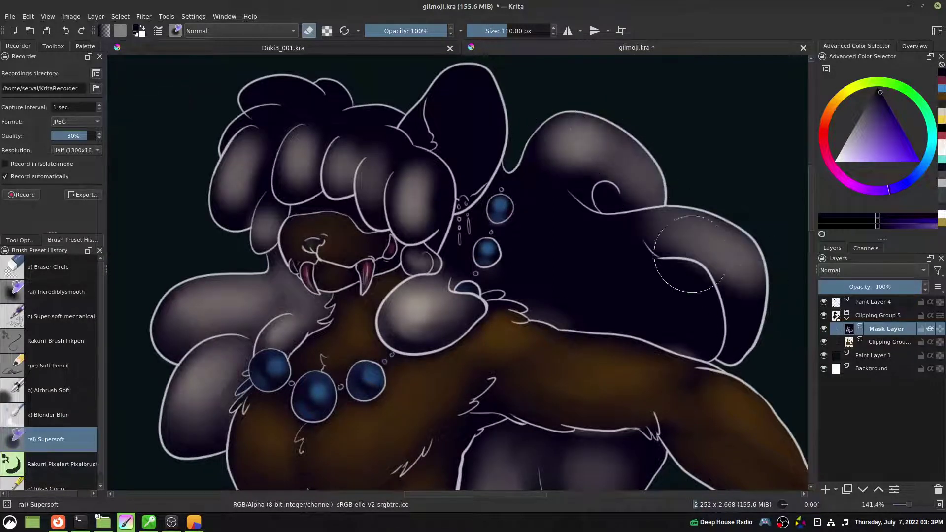
Lighten the large lower curl with an enlarged eraser and extend the outer curl's highlight with a 96 px brush
{"action": "key", "text": "bracketright"}
{"action": "key", "text": "bracketright"}
{"action": "mouse_move", "coordinate": [566, 235]}
{"action": "left_mouse_down"}
{"action": "mouse_move", "coordinate": [679, 316]}
{"action": "mouse_move", "coordinate": [624, 275]}
{"action": "mouse_move", "coordinate": [650, 282]}
{"action": "mouse_move", "coordinate": [602, 291]}
{"action": "mouse_move", "coordinate": [695, 302]}
{"action": "left_mouse_up"}
{"action": "key", "text": "bracketleft"}
{"action": "key", "text": "bracketleft"}
{"action": "key", "text": "bracketleft"}
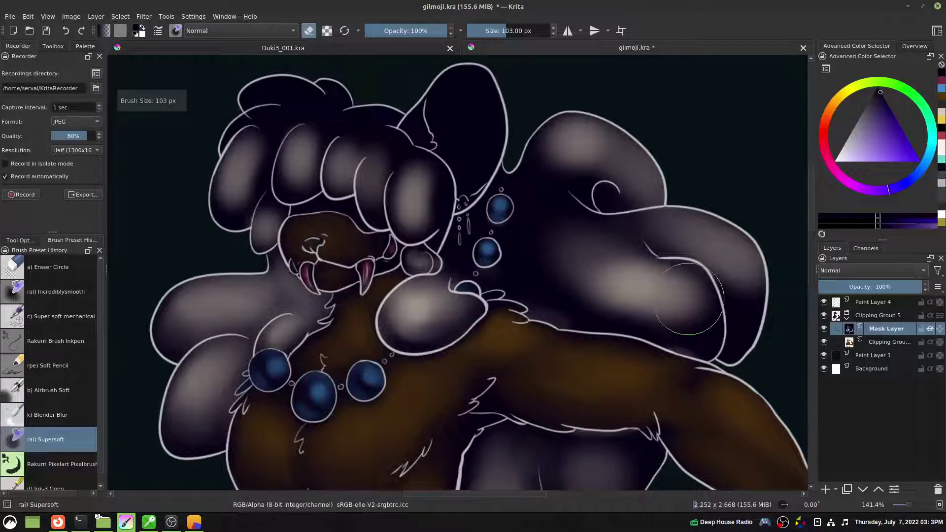
{"action": "left_click_drag", "start_coordinate": [693, 248], "coordinate": [654, 231]}
{"action": "key", "text": "bracketleft"}
{"action": "left_click_drag", "start_coordinate": [738, 248], "coordinate": [726, 320]}
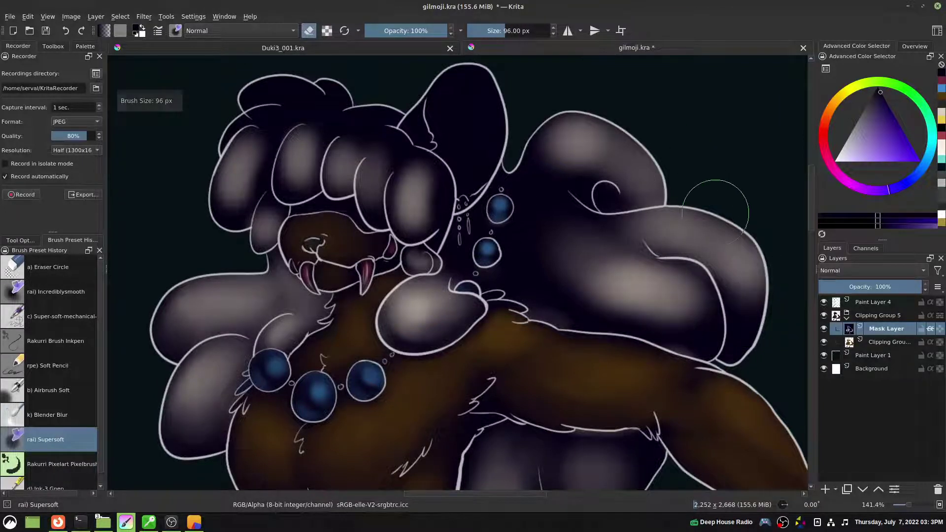
Turn off erasing and paint soft shadow along the crease between the lower and outer curls at 50% opacity, reducing Supersoft to 35 px
{"action": "key", "text": "bracketleft"}
{"action": "key", "text": "o"}
{"action": "key", "text": "o"}
{"action": "key", "text": "o"}
{"action": "key", "text": "o"}
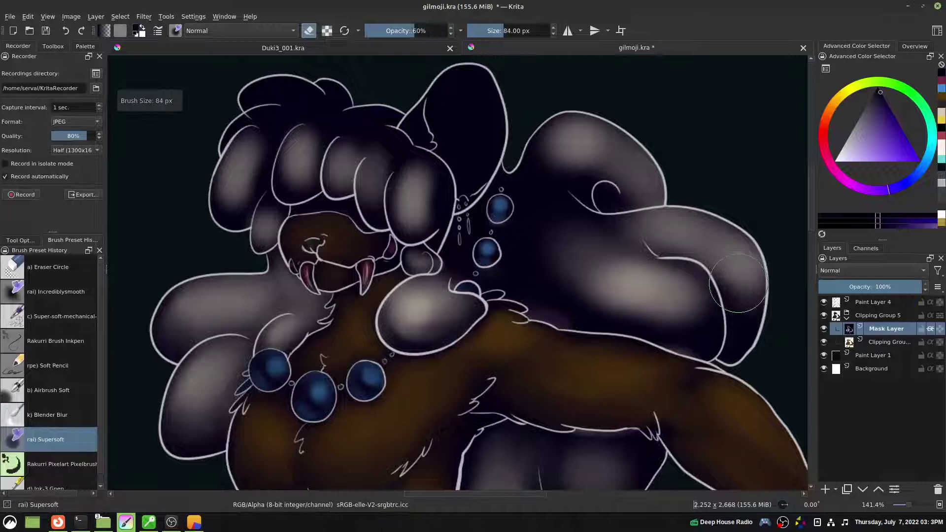
{"action": "key", "text": "o"}
{"action": "key", "text": "e"}
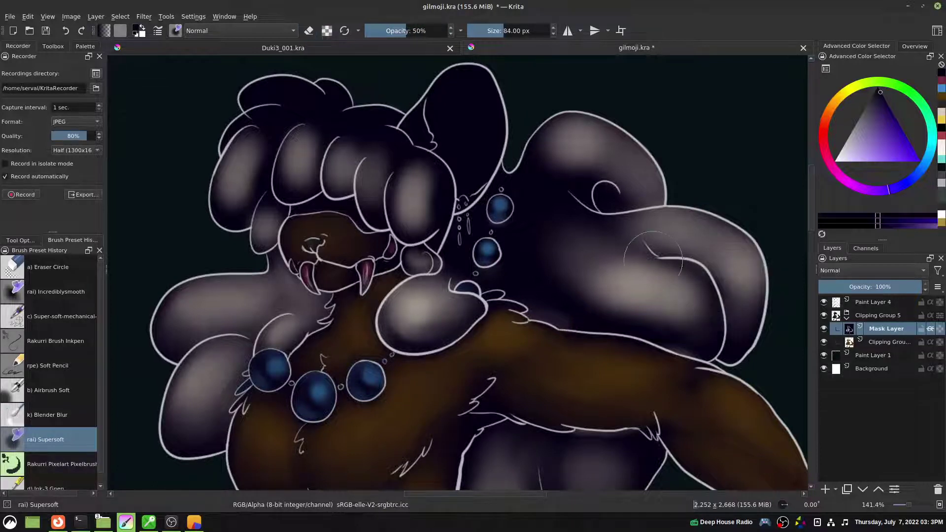
{"action": "key", "text": "bracketleft"}
{"action": "key", "text": "bracketleft"}
{"action": "key", "text": "bracketleft"}
{"action": "key", "text": "bracketleft"}
{"action": "key", "text": "bracketleft"}
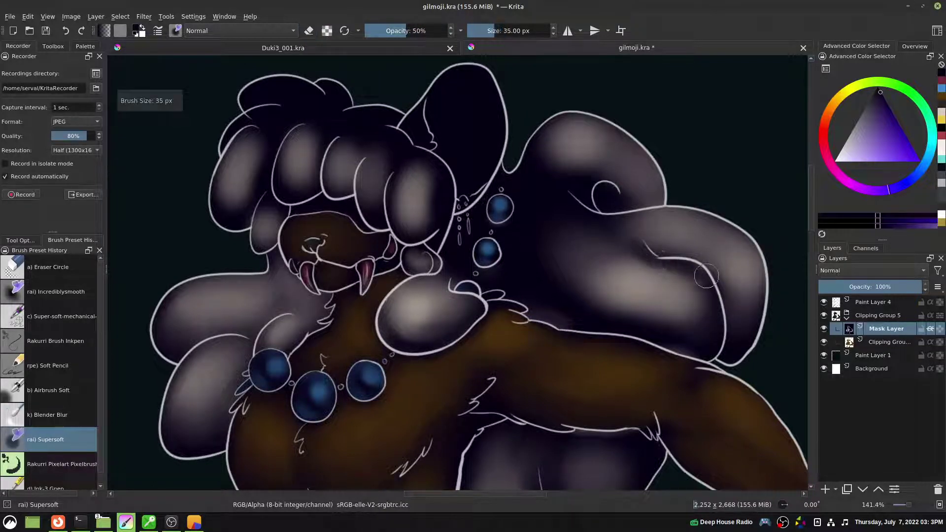
Deepen the shadows around the outer curl's edges with Supersoft, going from 118 px to 35 px and raising opacity to 70%
{"action": "key", "text": "bracketright"}
{"action": "key", "text": "bracketright"}
{"action": "key", "text": "bracketright"}
{"action": "key", "text": "bracketright"}
{"action": "key", "text": "bracketright"}
{"action": "key", "text": "bracketright"}
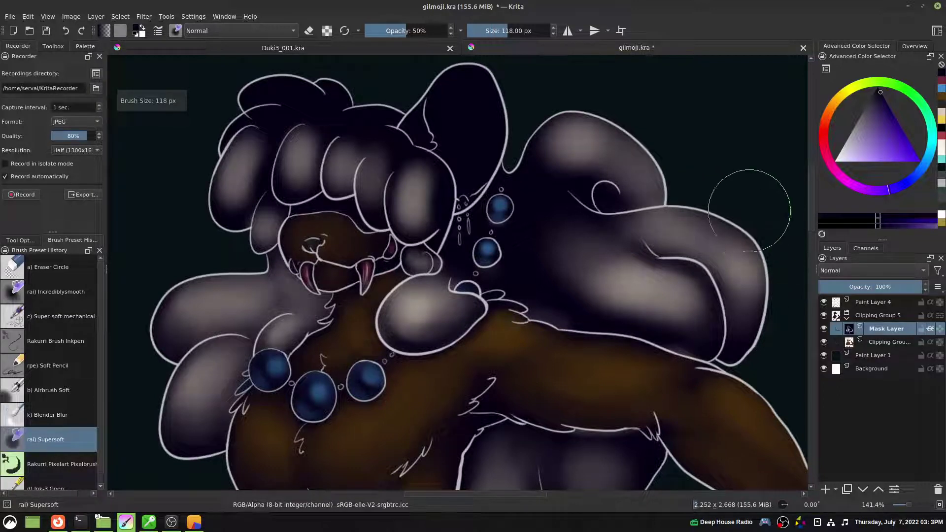
{"action": "key", "text": "o"}
{"action": "key", "text": "o"}
{"action": "key", "text": "bracketleft"}
{"action": "key", "text": "bracketleft"}
{"action": "key", "text": "bracketleft"}
{"action": "key", "text": "bracketleft"}
{"action": "key", "text": "bracketleft"}
{"action": "key", "text": "bracketleft"}
{"action": "key", "text": "bracketleft"}
{"action": "key", "text": "bracketleft"}
{"action": "key", "text": "bracketleft"}
{"action": "key", "text": "bracketleft"}
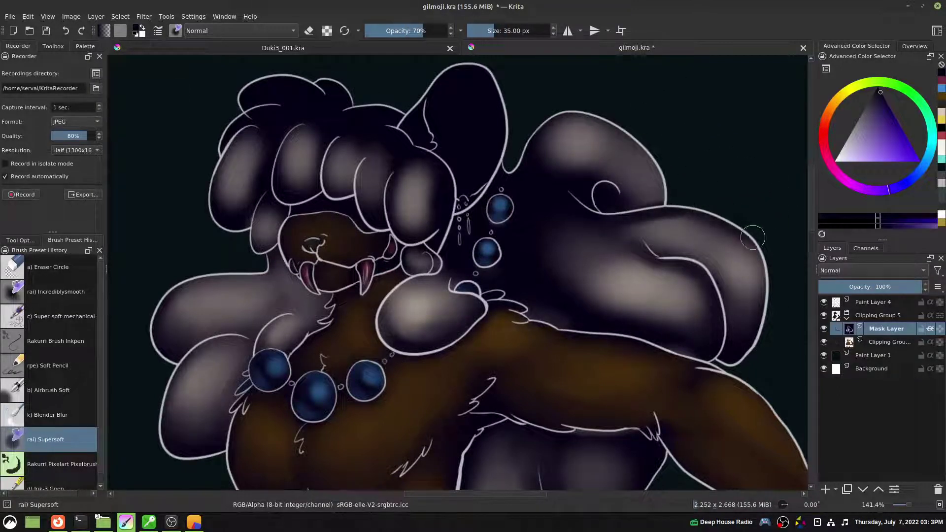
Smooth the shading of the outer and upper curls with the Blender Blur brush enlarged to 68 px
{"action": "key", "text": "slash"}
{"action": "key", "text": "bracketright"}
{"action": "key", "text": "bracketright"}
{"action": "key", "text": "bracketright"}
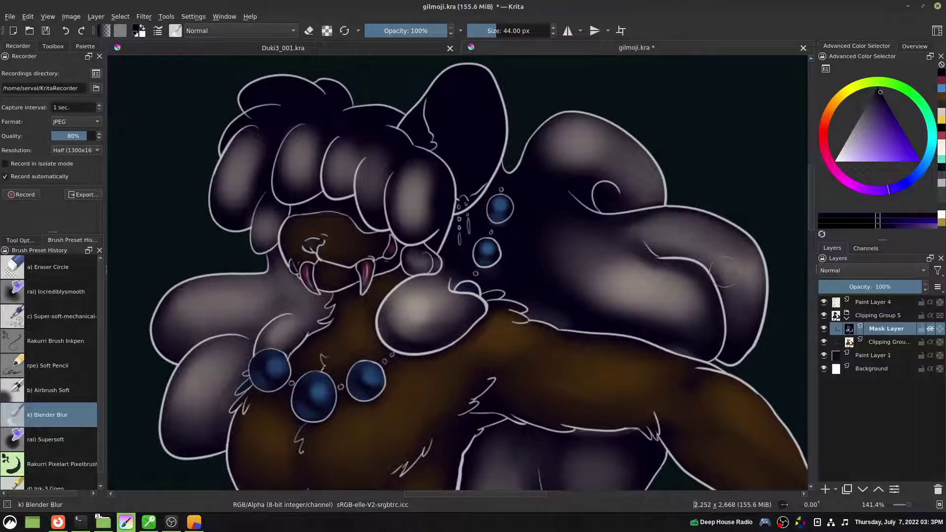
{"action": "key", "text": "bracketright"}
{"action": "key", "text": "bracketright"}
{"action": "key", "text": "bracketright"}
{"action": "key", "text": "bracketright"}
{"action": "key", "text": "bracketright"}
{"action": "key", "text": "bracketright"}
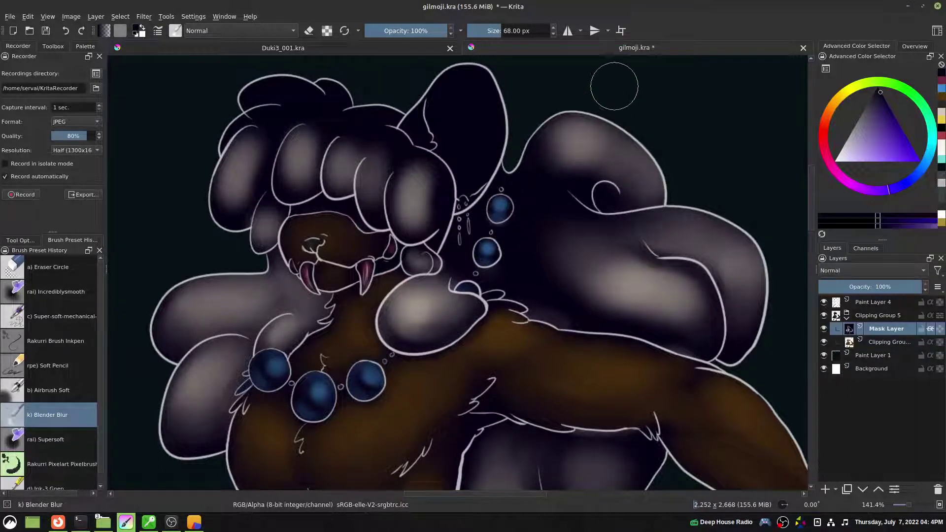
{"action": "left_click_drag", "start_coordinate": [664, 185], "coordinate": [670, 172]}
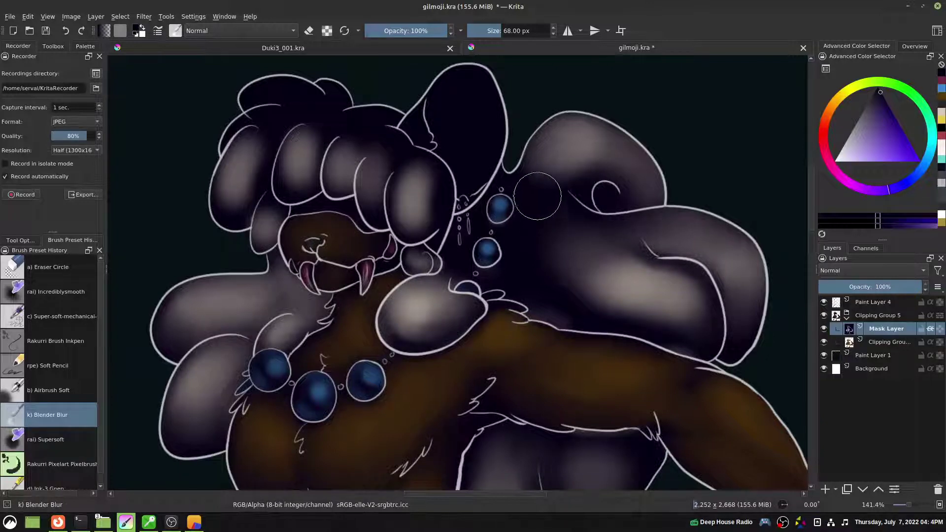
{"action": "mouse_move", "coordinate": [564, 161]}
{"action": "left_mouse_down"}
{"action": "mouse_move", "coordinate": [551, 227]}
{"action": "mouse_move", "coordinate": [581, 172]}
{"action": "mouse_move", "coordinate": [585, 181]}
{"action": "mouse_move", "coordinate": [577, 173]}
{"action": "mouse_move", "coordinate": [592, 205]}
{"action": "mouse_move", "coordinate": [613, 146]}
{"action": "mouse_move", "coordinate": [626, 165]}
{"action": "left_mouse_up"}
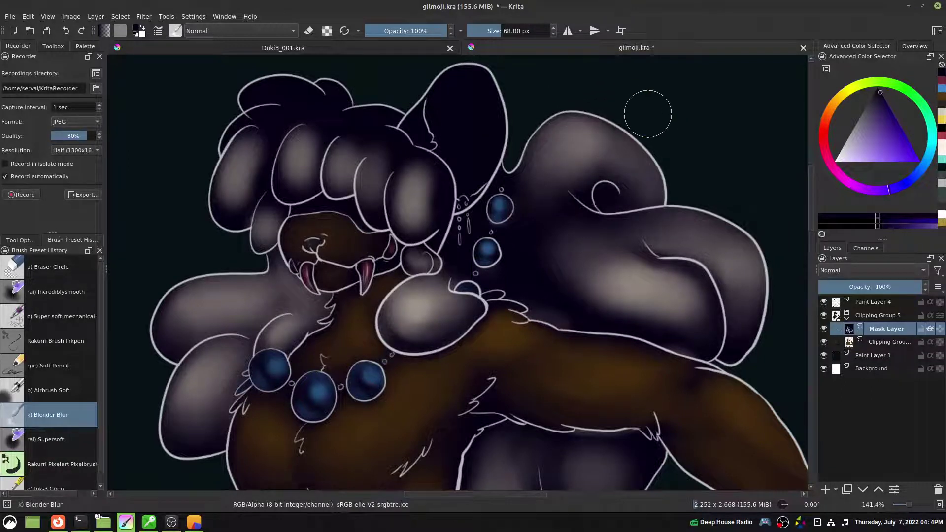
Shade the upper curl's outer edge with Supersoft at 70% opacity, using 63 px and smaller brush sizes
{"action": "key", "text": "slash"}
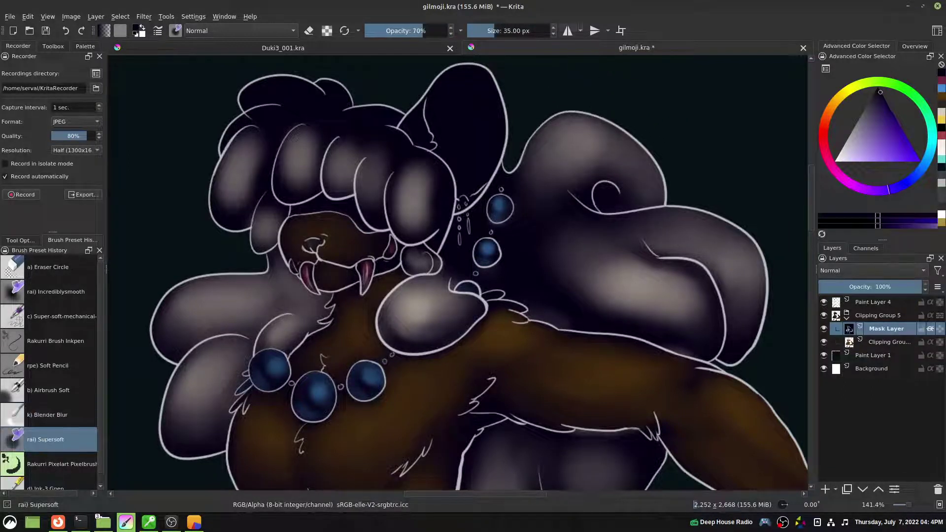
{"action": "key", "text": "e"}
{"action": "key", "text": "bracketright"}
{"action": "key", "text": "bracketright"}
{"action": "key", "text": "e"}
{"action": "key", "text": "bracketright"}
{"action": "key", "text": "bracketright"}
{"action": "key", "text": "bracketright"}
{"action": "key", "text": "bracketright"}
{"action": "key", "text": "bracketright"}
{"action": "key", "text": "bracketright"}
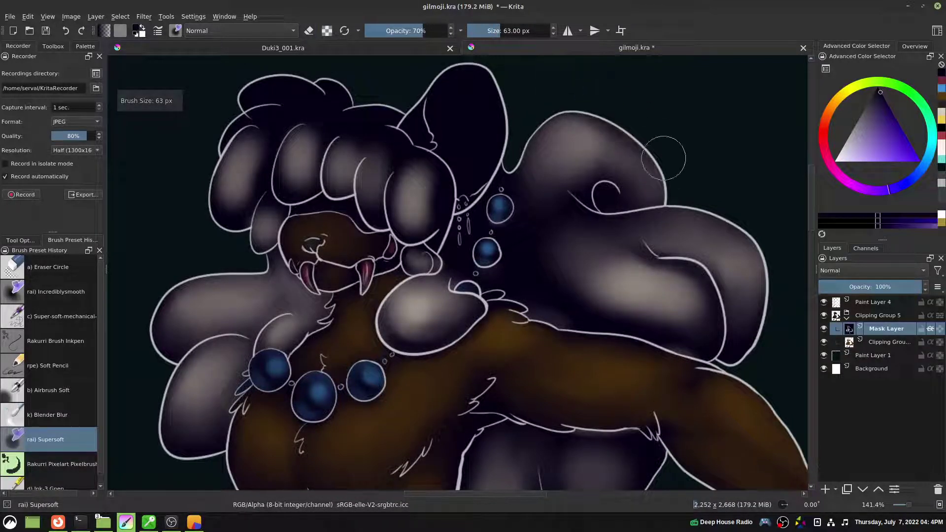
{"action": "key", "text": "bracketleft"}
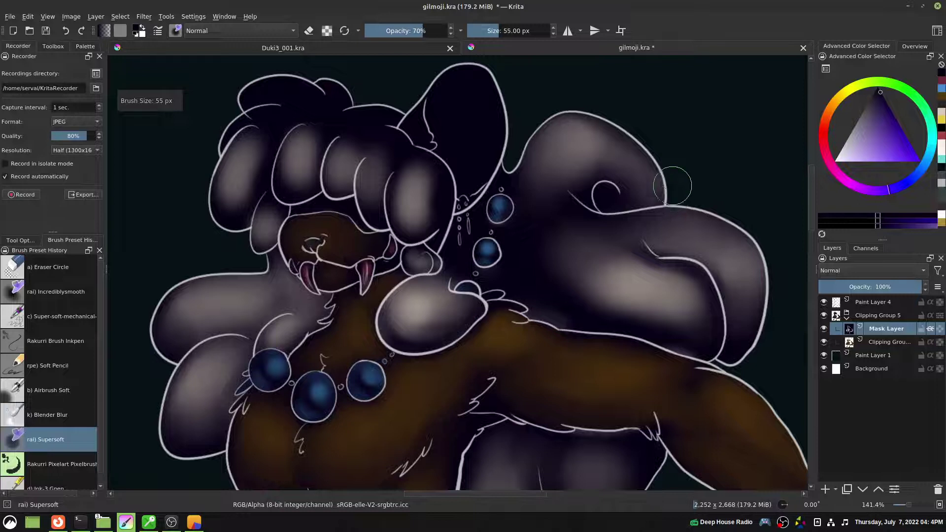
{"action": "key", "text": "bracketleft"}
{"action": "key", "text": "bracketleft"}
Lighten the inside of the large ear by erasing the mask with an enlarged Supersoft brush at 80% opacity
{"action": "key", "text": "o"}
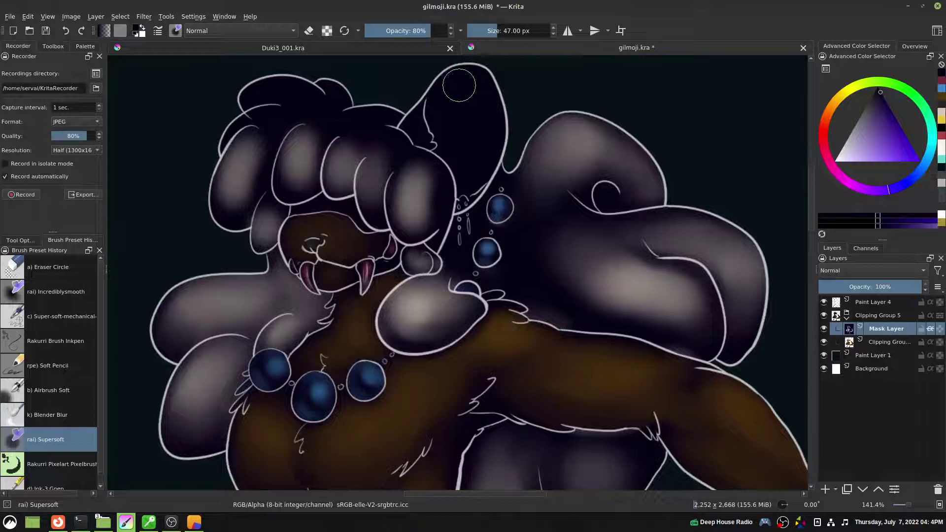
{"action": "key", "text": "e"}
{"action": "key", "text": "bracketright"}
{"action": "key", "text": "bracketright"}
{"action": "key", "text": "bracketright"}
{"action": "key", "text": "bracketright"}
{"action": "key", "text": "bracketright"}
{"action": "key", "text": "bracketright"}
{"action": "key", "text": "bracketright"}
{"action": "key", "text": "bracketright"}
{"action": "key", "text": "bracketright"}
{"action": "mouse_move", "coordinate": [456, 104]}
{"action": "left_mouse_down"}
{"action": "mouse_move", "coordinate": [486, 100]}
{"action": "mouse_move", "coordinate": [531, 208]}
{"action": "left_mouse_up"}
{"action": "left_click_drag", "start_coordinate": [493, 233], "coordinate": [495, 171]}
{"action": "key", "text": "bracketright"}
{"action": "left_click_drag", "start_coordinate": [485, 210], "coordinate": [509, 273]}
Lighten the small fold at the ear's base with the Supersoft eraser reduced to 38 px and 28 px
{"action": "key", "text": "bracketleft"}
{"action": "key", "text": "bracketleft"}
{"action": "key", "text": "bracketleft"}
{"action": "key", "text": "bracketleft"}
{"action": "key", "text": "bracketleft"}
{"action": "key", "text": "bracketleft"}
{"action": "key", "text": "bracketleft"}
{"action": "key", "text": "bracketleft"}
{"action": "key", "text": "bracketleft"}
{"action": "key", "text": "bracketleft"}
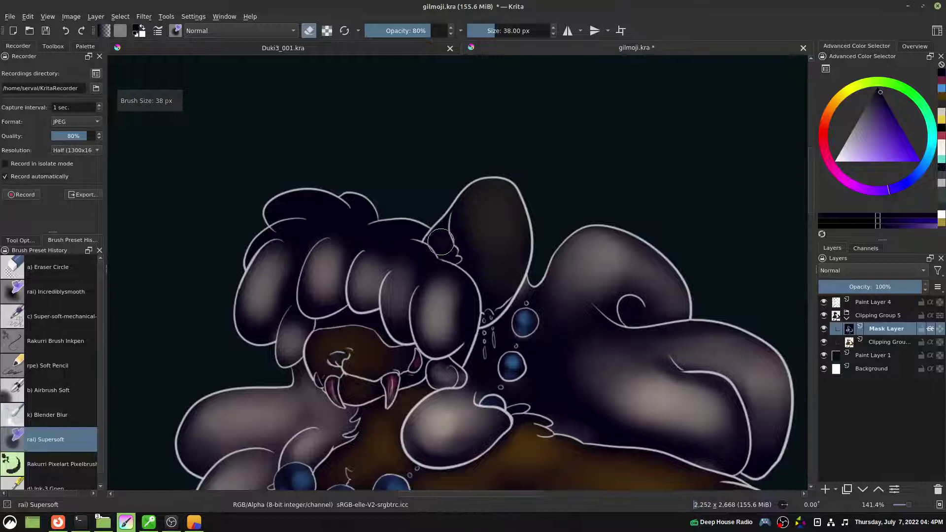
{"action": "key", "text": "bracketleft"}
{"action": "key", "text": "bracketleft"}
{"action": "key", "text": "bracketleft"}
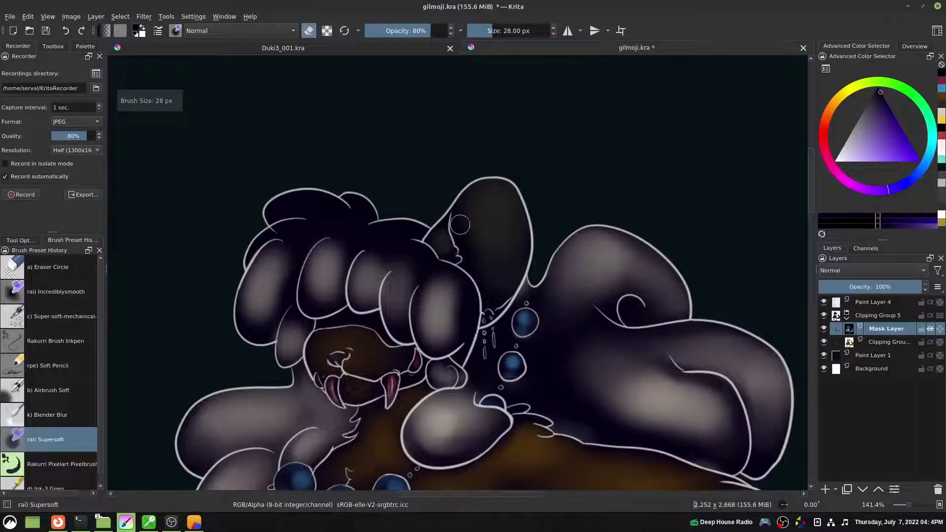
Blend the shading across the top of the bangs with the Blender Blur brush at 73 px
{"action": "key", "text": "slash"}
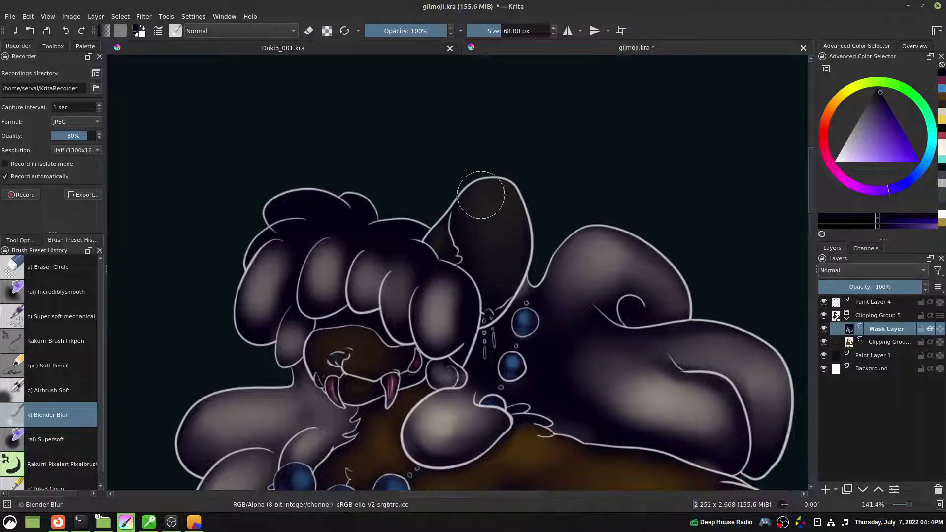
{"action": "key", "text": "slash"}
{"action": "key", "text": "slash"}
{"action": "key", "text": "bracketright"}
{"action": "mouse_move", "coordinate": [364, 253]}
{"action": "left_mouse_down"}
{"action": "mouse_move", "coordinate": [391, 241]}
{"action": "mouse_move", "coordinate": [381, 255]}
{"action": "mouse_move", "coordinate": [388, 278]}
{"action": "mouse_move", "coordinate": [420, 269]}
{"action": "left_mouse_up"}
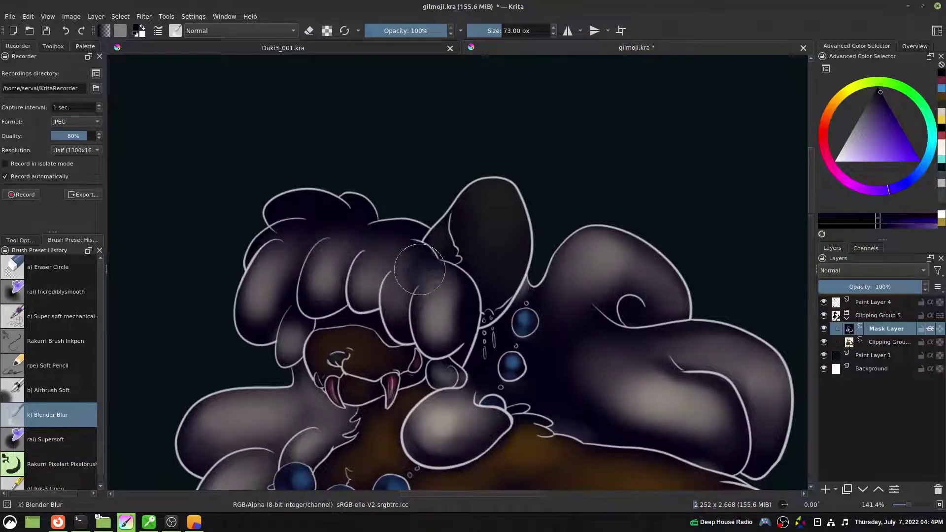
Erase the mask over the hair tufts on top of the head with Supersoft at 68 px and 44 px
{"action": "key", "text": "slash"}
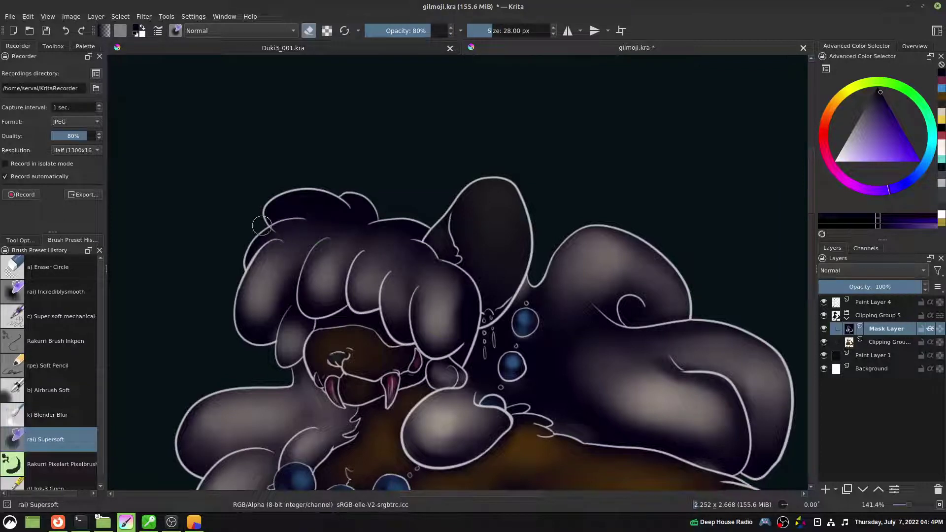
{"action": "key", "text": "bracketright"}
{"action": "key", "text": "bracketright"}
{"action": "key", "text": "bracketright"}
{"action": "key", "text": "bracketright"}
{"action": "key", "text": "bracketright"}
{"action": "key", "text": "bracketright"}
{"action": "key", "text": "bracketright"}
{"action": "key", "text": "bracketright"}
{"action": "key", "text": "bracketright"}
{"action": "key", "text": "bracketright"}
{"action": "key", "text": "bracketright"}
{"action": "key", "text": "bracketright"}
{"action": "left_click_drag", "start_coordinate": [291, 208], "coordinate": [330, 212]}
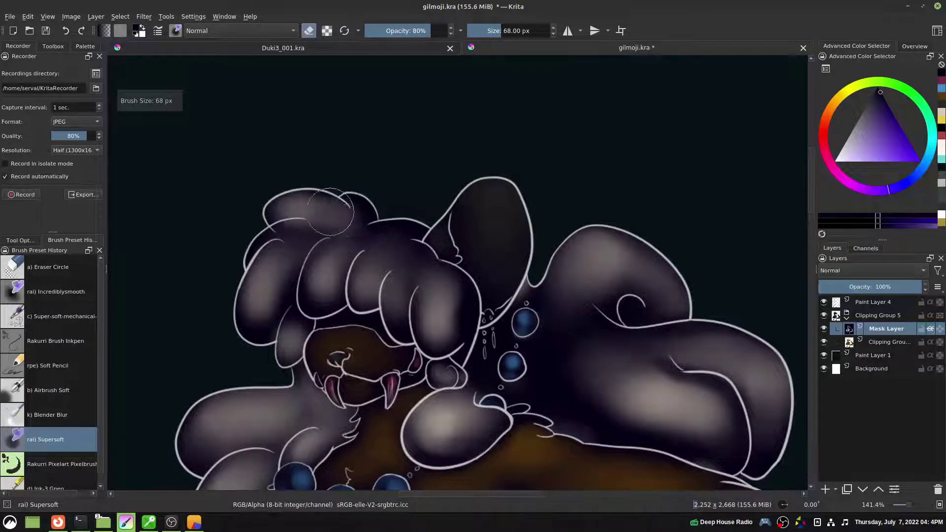
{"action": "key", "text": "bracketleft"}
{"action": "key", "text": "bracketleft"}
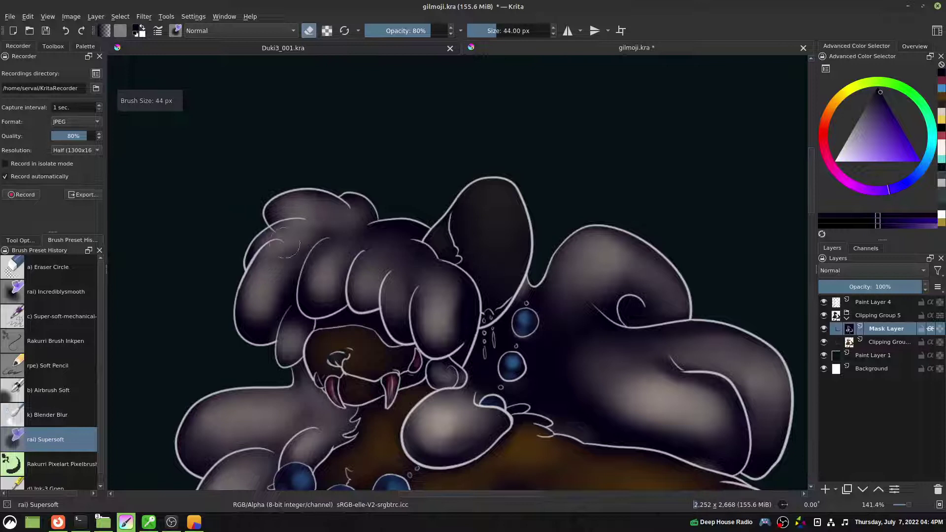
Lighten the bang curls and the side lock by erasing the mask with Supersoft at 38 px and 26 px
{"action": "left_click_drag", "start_coordinate": [277, 234], "coordinate": [310, 237]}
{"action": "key", "text": "bracketright"}
{"action": "key", "text": "bracketright"}
{"action": "key", "text": "bracketright"}
{"action": "mouse_move", "coordinate": [263, 285]}
{"action": "left_mouse_down"}
{"action": "mouse_move", "coordinate": [293, 251]}
{"action": "mouse_move", "coordinate": [326, 257]}
{"action": "mouse_move", "coordinate": [333, 247]}
{"action": "left_mouse_up"}
{"action": "mouse_move", "coordinate": [360, 285]}
{"action": "left_mouse_down"}
{"action": "mouse_move", "coordinate": [383, 258]}
{"action": "mouse_move", "coordinate": [364, 281]}
{"action": "mouse_move", "coordinate": [397, 281]}
{"action": "mouse_move", "coordinate": [410, 264]}
{"action": "mouse_move", "coordinate": [402, 285]}
{"action": "mouse_move", "coordinate": [430, 295]}
{"action": "mouse_move", "coordinate": [442, 279]}
{"action": "left_mouse_up"}
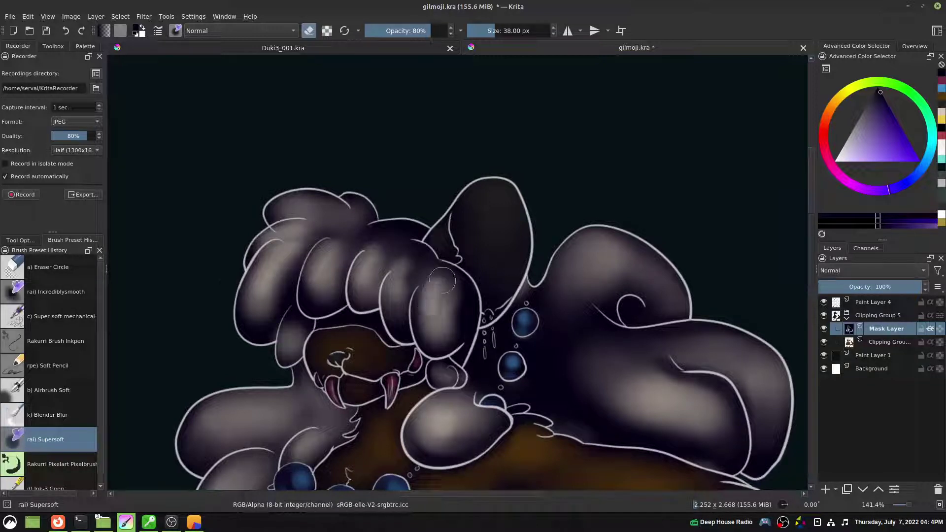
{"action": "key", "text": "bracketleft"}
{"action": "key", "text": "bracketleft"}
{"action": "key", "text": "bracketleft"}
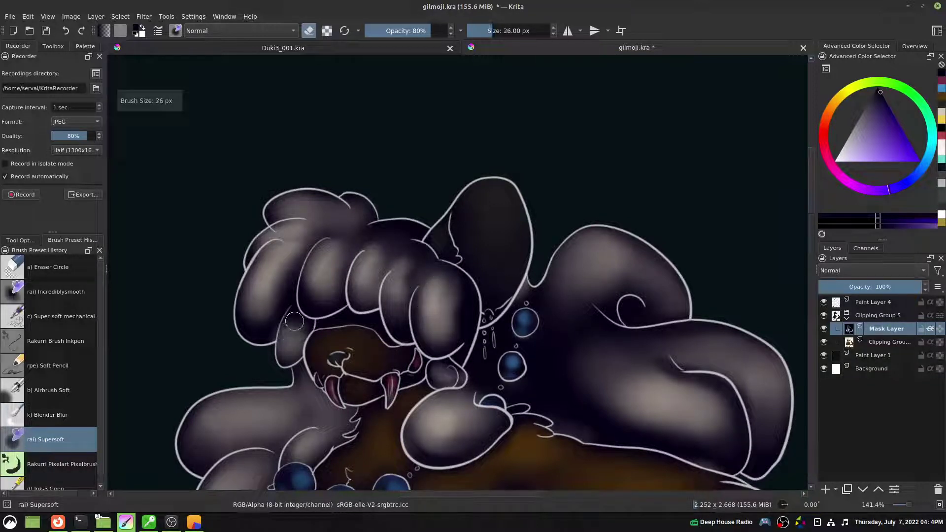
Blend the shading on the front bang curls with the Blender Blur brush reduced to 63 px and 51 px
{"action": "key", "text": "slash"}
{"action": "key", "text": "bracketleft"}
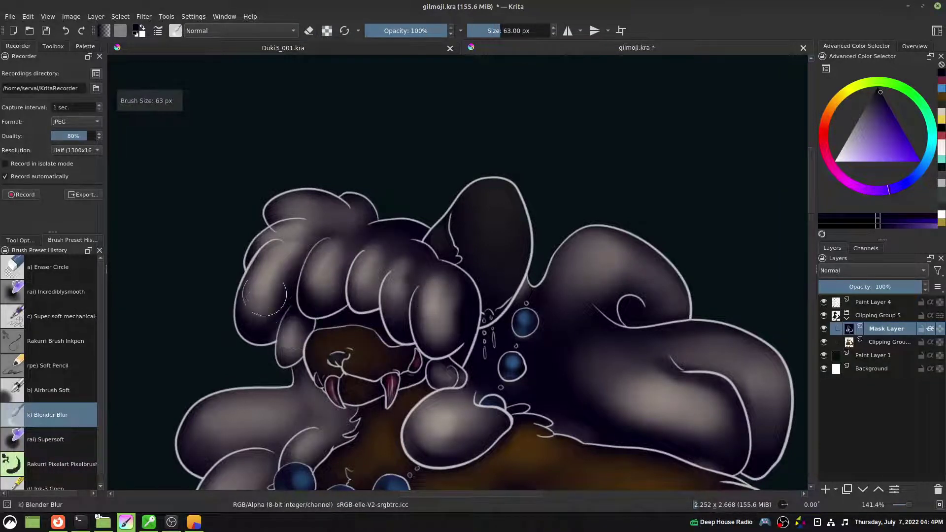
{"action": "key", "text": "bracketleft"}
{"action": "key", "text": "bracketleft"}
{"action": "key", "text": "bracketleft"}
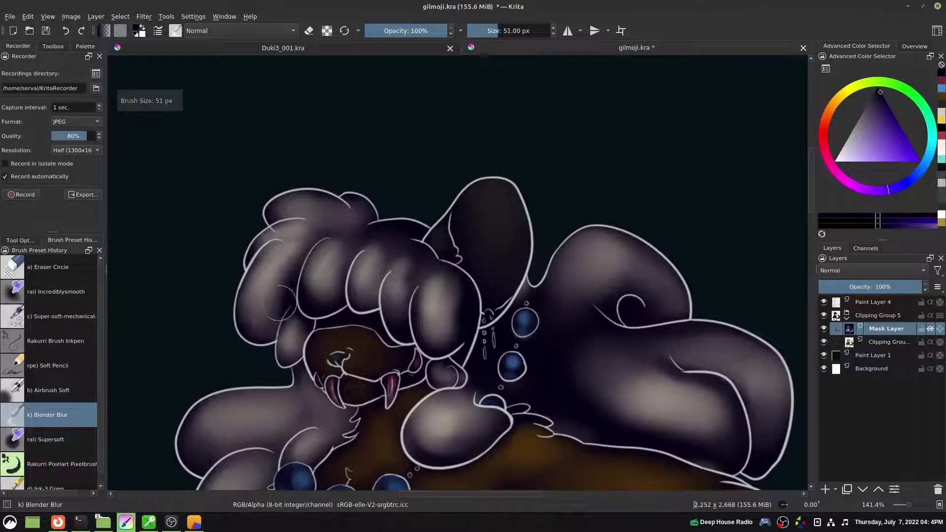
{"action": "mouse_move", "coordinate": [324, 276]}
{"action": "left_mouse_down"}
{"action": "mouse_move", "coordinate": [312, 303]}
{"action": "mouse_move", "coordinate": [336, 260]}
{"action": "mouse_move", "coordinate": [334, 303]}
{"action": "left_mouse_up"}
Paint shadows along the edges of the bang curls with Supersoft at 15 px and soften them with Blender Blur at 38 px
{"action": "key", "text": "slash"}
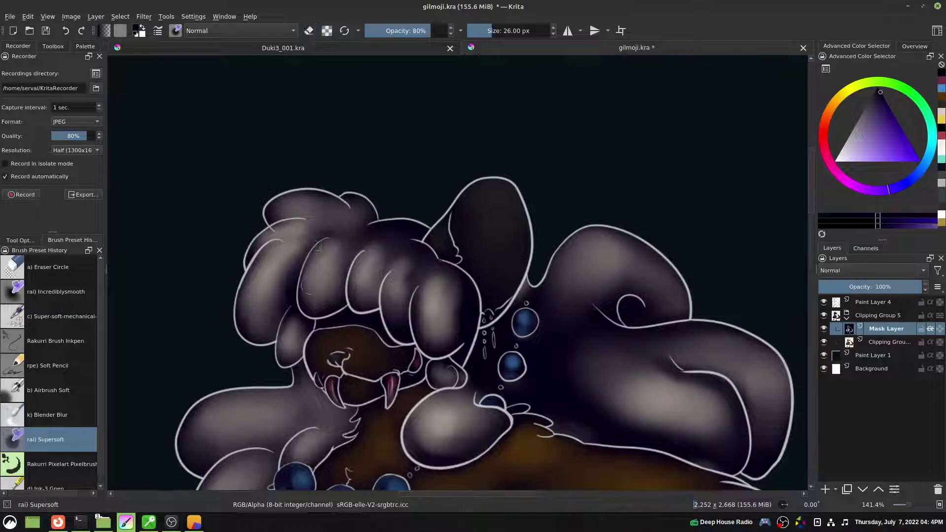
{"action": "key", "text": "bracketleft"}
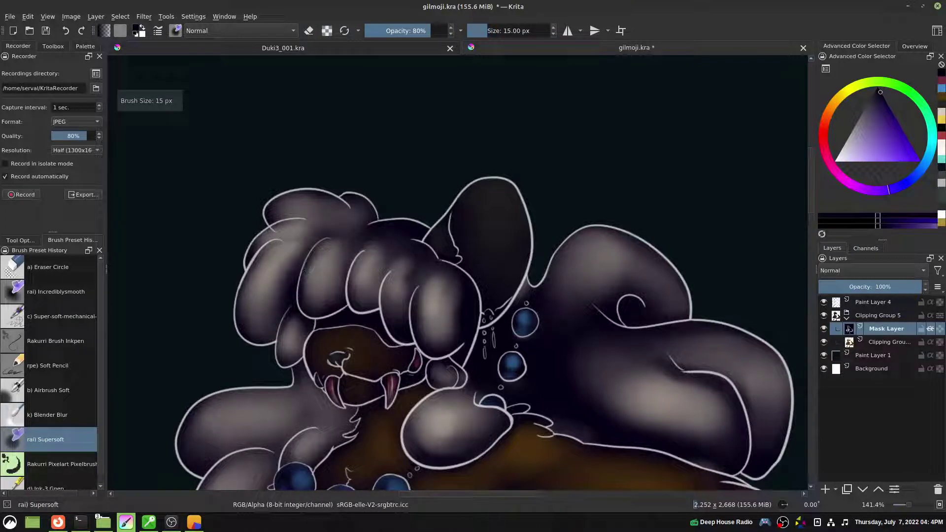
{"action": "mouse_move", "coordinate": [391, 268]}
{"action": "left_mouse_down"}
{"action": "mouse_move", "coordinate": [401, 343]}
{"action": "mouse_move", "coordinate": [411, 306]}
{"action": "mouse_move", "coordinate": [380, 302]}
{"action": "mouse_move", "coordinate": [393, 265]}
{"action": "mouse_move", "coordinate": [384, 313]}
{"action": "left_mouse_up"}
{"action": "left_click_drag", "start_coordinate": [405, 254], "coordinate": [386, 296]}
{"action": "key", "text": "slash"}
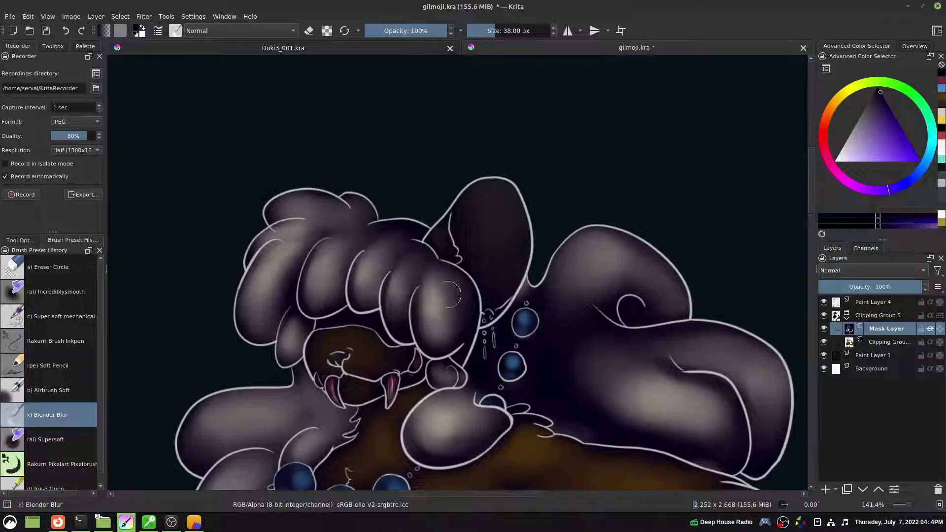
{"action": "mouse_move", "coordinate": [437, 331]}
{"action": "left_mouse_down"}
{"action": "mouse_move", "coordinate": [446, 296]}
{"action": "mouse_move", "coordinate": [458, 324]}
{"action": "mouse_move", "coordinate": [437, 350]}
{"action": "mouse_move", "coordinate": [465, 338]}
{"action": "mouse_move", "coordinate": [433, 315]}
{"action": "left_mouse_up"}
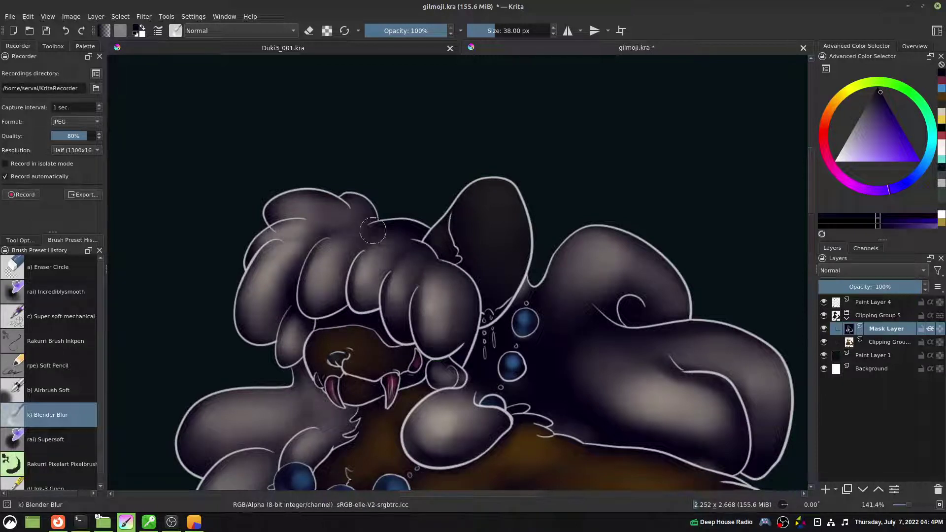
Lighten the brown muzzle by erasing the mask with Supersoft at 80% opacity, enlarged to 24 px and 44 px
{"action": "key", "text": "slash"}
{"action": "key", "text": "e"}
{"action": "key", "text": "bracketright"}
{"action": "key", "text": "bracketright"}
{"action": "key", "text": "bracketright"}
{"action": "key", "text": "bracketright"}
{"action": "key", "text": "bracketright"}
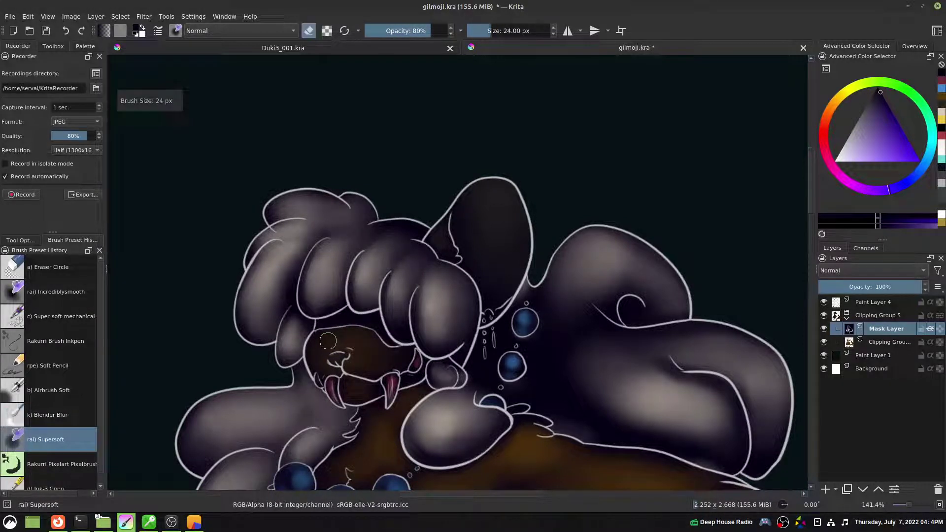
{"action": "mouse_move", "coordinate": [350, 349]}
{"action": "left_mouse_down"}
{"action": "mouse_move", "coordinate": [322, 353]}
{"action": "mouse_move", "coordinate": [336, 342]}
{"action": "mouse_move", "coordinate": [319, 341]}
{"action": "mouse_move", "coordinate": [361, 340]}
{"action": "mouse_move", "coordinate": [333, 320]}
{"action": "mouse_move", "coordinate": [352, 349]}
{"action": "mouse_move", "coordinate": [370, 349]}
{"action": "mouse_move", "coordinate": [351, 334]}
{"action": "mouse_move", "coordinate": [318, 352]}
{"action": "mouse_move", "coordinate": [321, 343]}
{"action": "mouse_move", "coordinate": [371, 360]}
{"action": "left_mouse_up"}
{"action": "key", "text": "slash"}
{"action": "key", "text": "slash"}
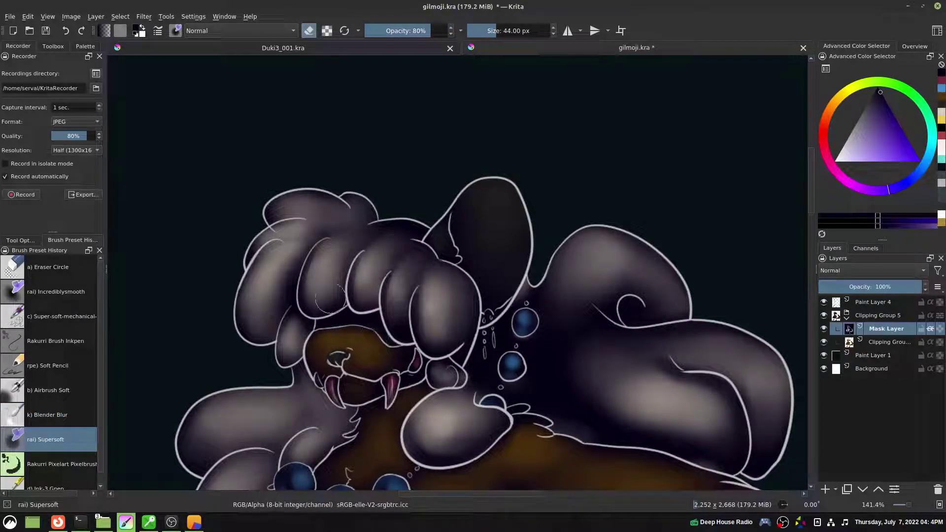
Lighten the cheek side of the muzzle with a smaller Supersoft eraser and blend it with Blender Blur at 38 px
{"action": "key", "text": "bracketleft"}
{"action": "key", "text": "bracketleft"}
{"action": "left_click_drag", "start_coordinate": [394, 357], "coordinate": [397, 353]}
{"action": "key", "text": "bracketleft"}
{"action": "key", "text": "bracketleft"}
{"action": "key", "text": "bracketleft"}
{"action": "key", "text": "slash"}
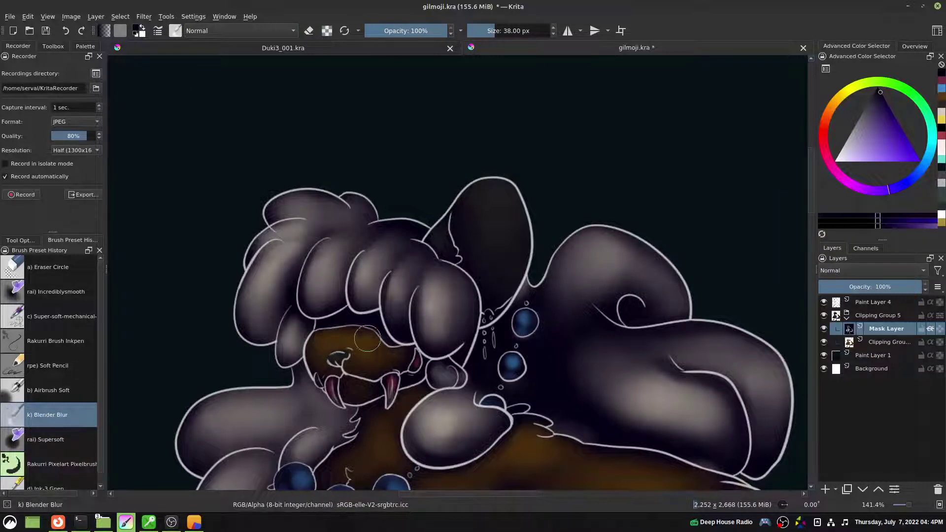
Blend the shading of the large hair mass behind the head with Blender Blur at 47 px and 63 px
{"action": "key", "text": "minus"}
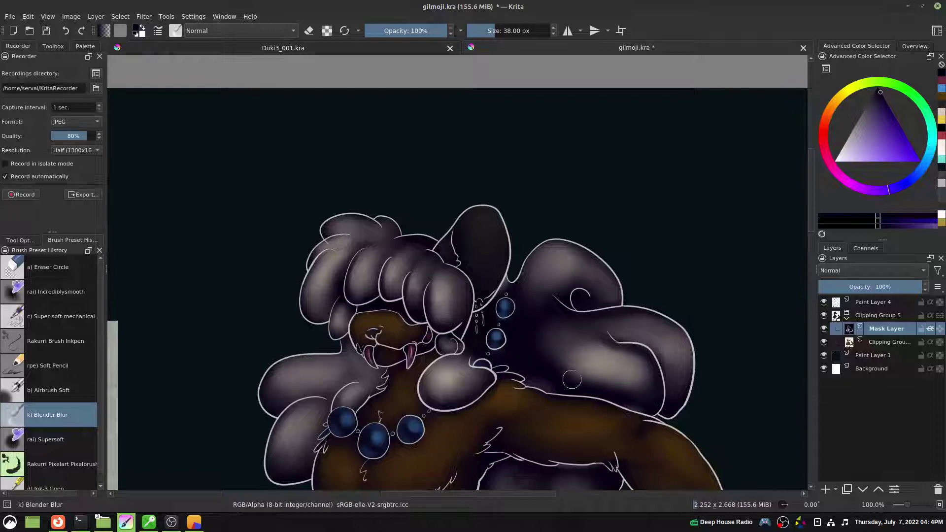
{"action": "key", "text": "bracketright"}
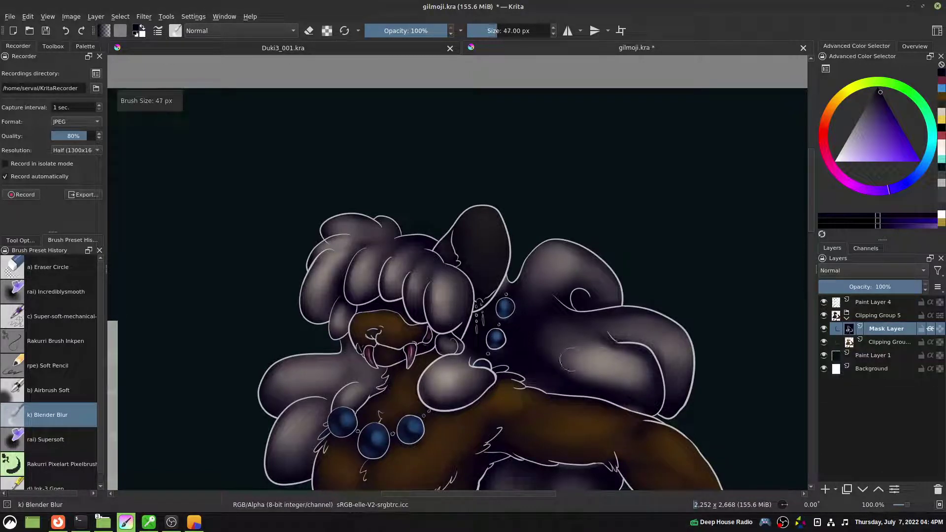
{"action": "key", "text": "bracketright"}
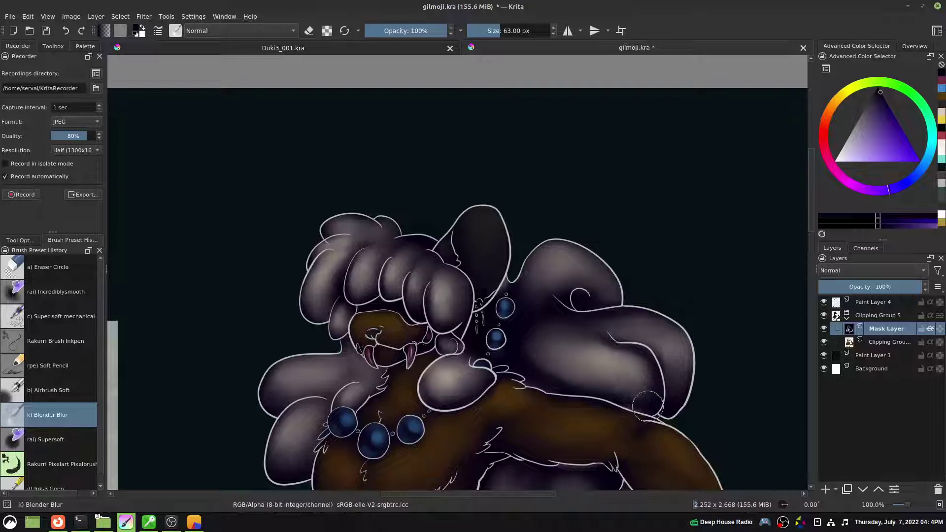
Lighten the hair puffs below the outstretched arm by erasing the mask with Supersoft enlarged to 84 px
{"action": "key", "text": "minus"}
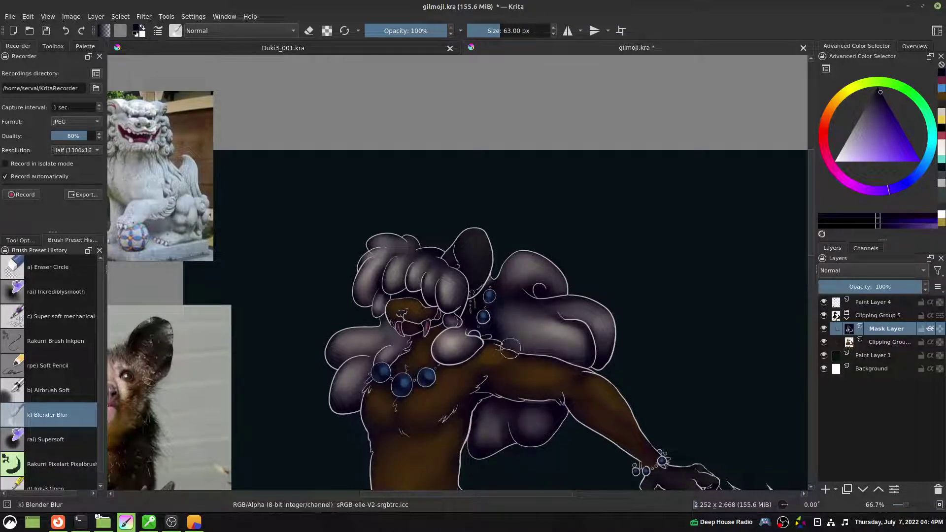
{"action": "key", "text": "slash"}
{"action": "key", "text": "bracketright"}
{"action": "key", "text": "bracketright"}
{"action": "key", "text": "bracketright"}
{"action": "key", "text": "bracketright"}
{"action": "key", "text": "bracketright"}
{"action": "key", "text": "bracketright"}
{"action": "key", "text": "bracketright"}
{"action": "key", "text": "bracketright"}
{"action": "key", "text": "bracketright"}
{"action": "key", "text": "bracketright"}
{"action": "left_click_drag", "start_coordinate": [530, 425], "coordinate": [530, 412]}
{"action": "mouse_move", "coordinate": [487, 436]}
{"action": "left_mouse_down"}
{"action": "mouse_move", "coordinate": [496, 458]}
{"action": "mouse_move", "coordinate": [486, 427]}
{"action": "mouse_move", "coordinate": [505, 412]}
{"action": "left_mouse_up"}
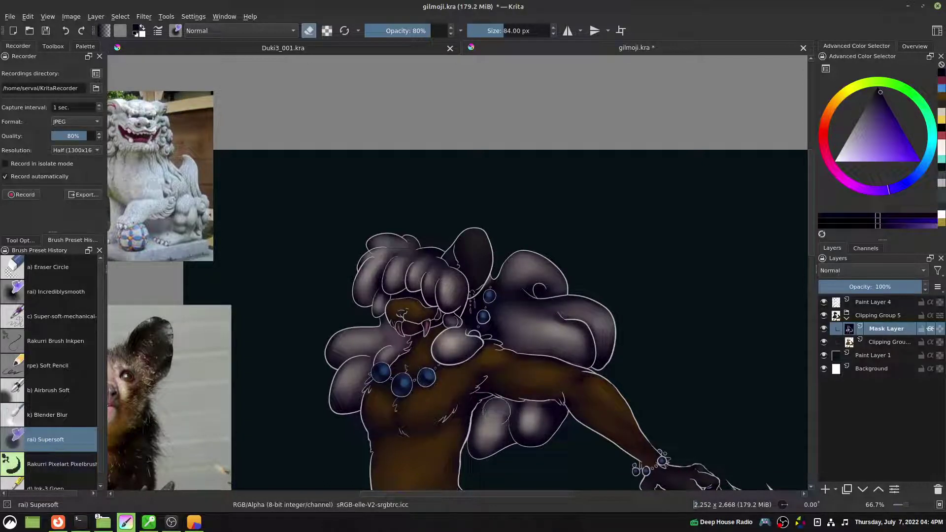
{"action": "left_click_drag", "start_coordinate": [501, 335], "coordinate": [493, 326]}
Lighten the clawed hand and wrist beside the tail with the Supersoft eraser reduced to about 30 px
{"action": "key", "text": "bracketleft"}
{"action": "key", "text": "bracketleft"}
{"action": "key", "text": "bracketleft"}
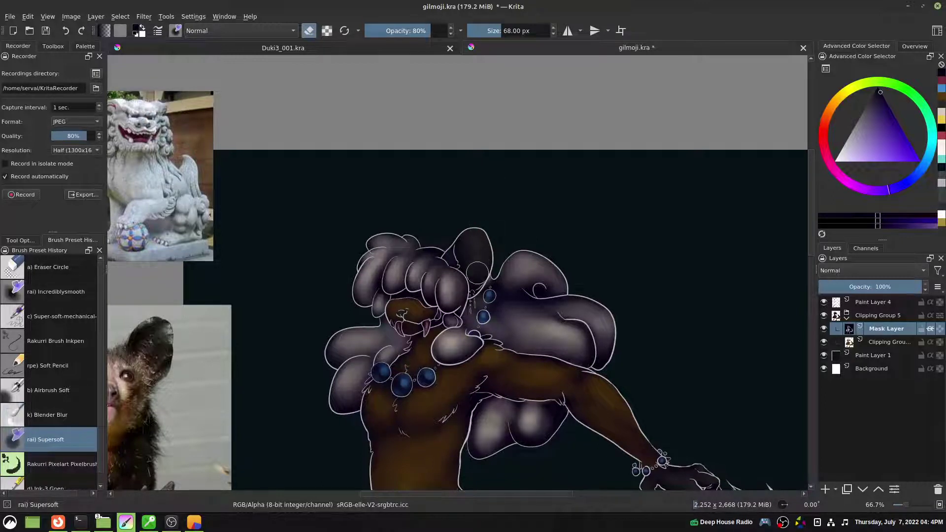
{"action": "left_click_drag", "start_coordinate": [526, 337], "coordinate": [510, 217]}
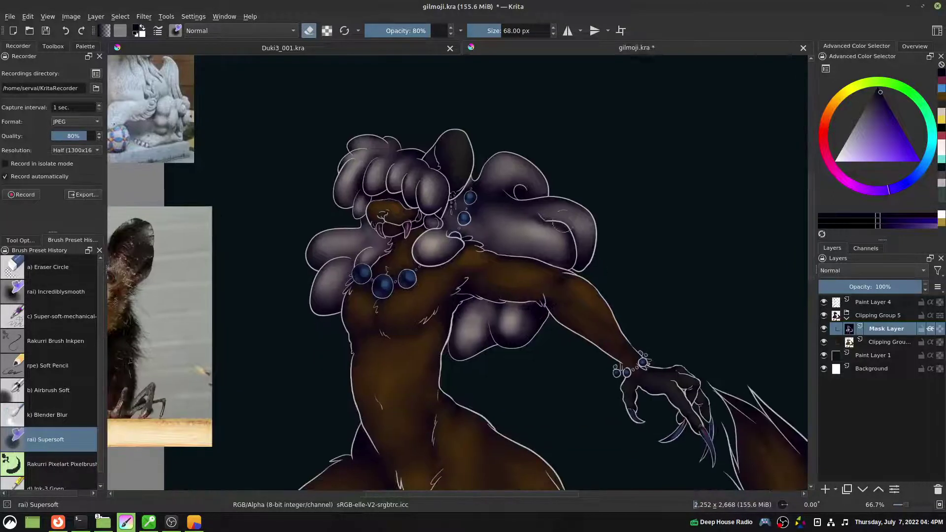
{"action": "left_click_drag", "start_coordinate": [675, 298], "coordinate": [610, 176]}
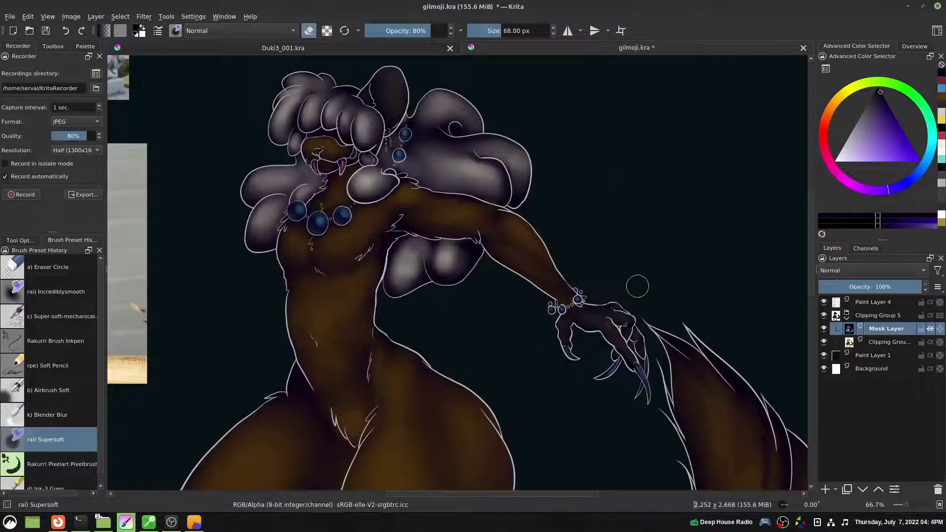
{"action": "key", "text": "bracketleft"}
{"action": "key", "text": "bracketleft"}
{"action": "key", "text": "bracketleft"}
{"action": "key", "text": "bracketleft"}
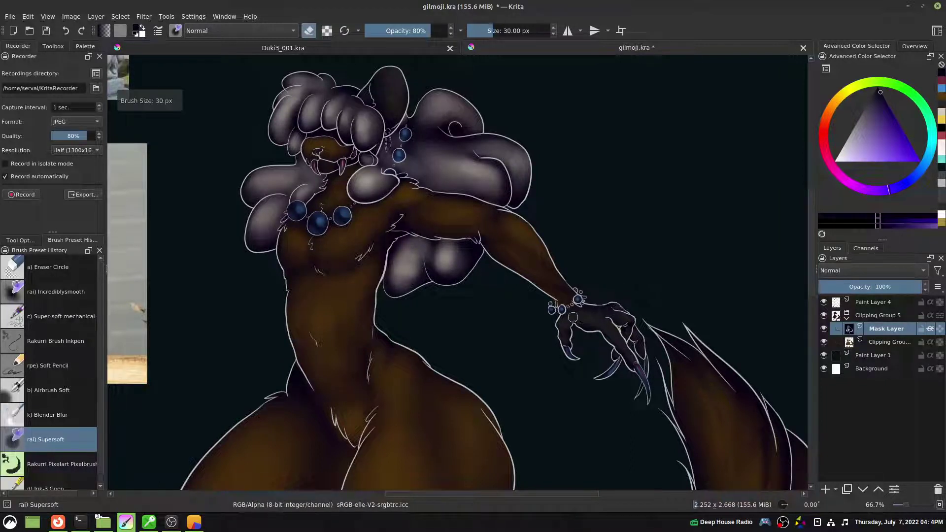
{"action": "key", "text": "bracketright"}
{"action": "key", "text": "bracketright"}
{"action": "key", "text": "bracketright"}
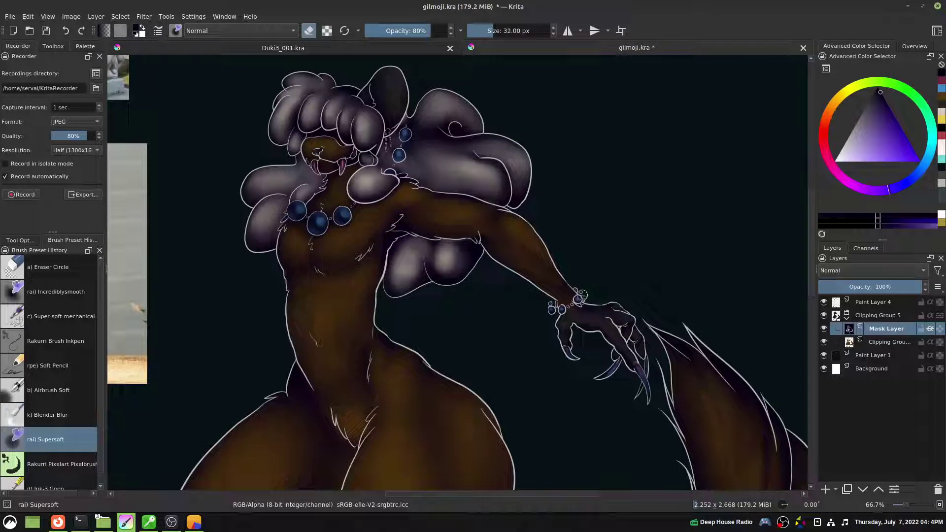
Switch the Supersoft brush from erasing back to painting and enlarge it to 47 px
{"action": "key", "text": "e"}
{"action": "key", "text": "bracketright"}
{"action": "key", "text": "bracketright"}
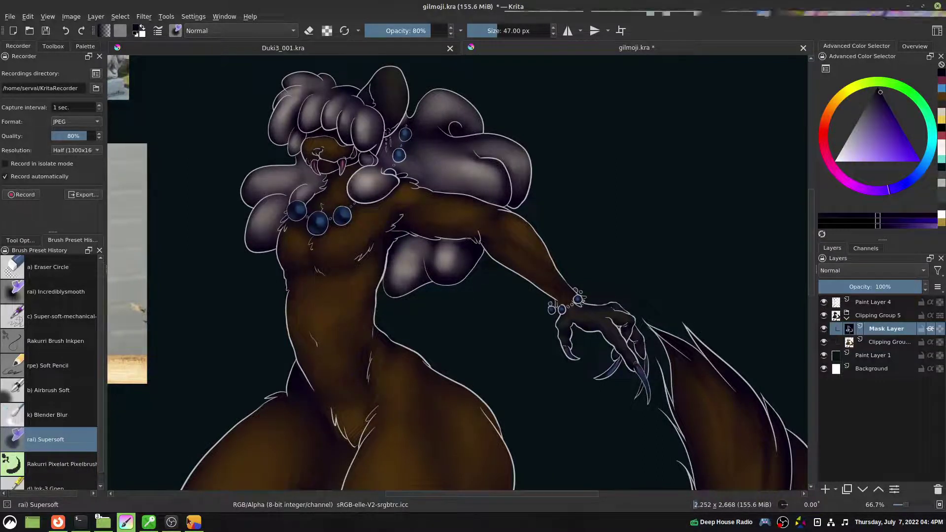
Hide the dark backdrop on Paint Layer 1 and set Paint Layer 4's blending mode to Normal
{"action": "scroll", "coordinate": [566, 320], "scroll_direction": "down", "scroll_amount": 2}
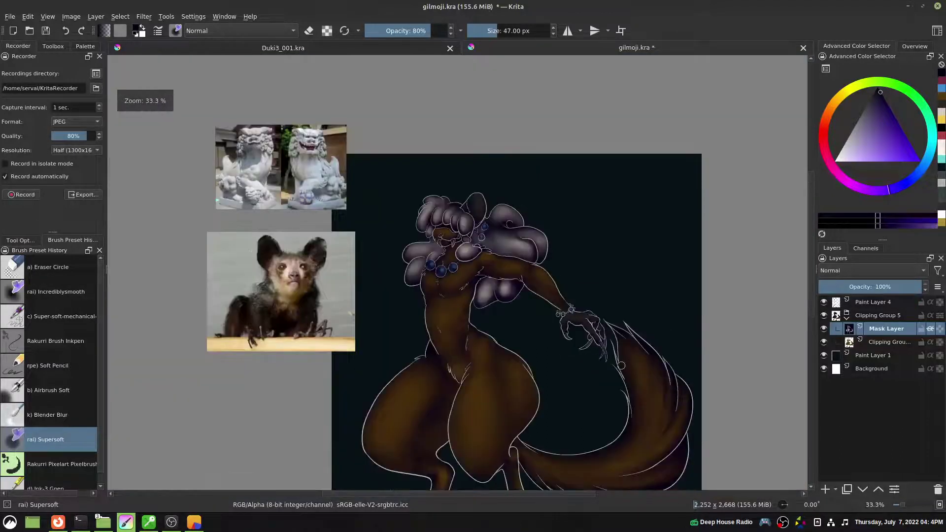
{"action": "left_click_drag", "start_coordinate": [575, 377], "coordinate": [548, 284]}
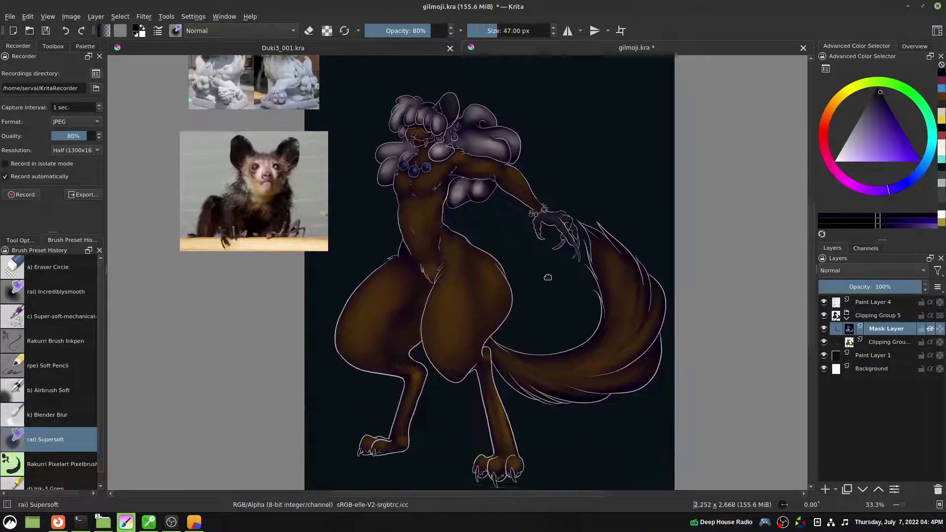
{"action": "left_click", "coordinate": [823, 355]}
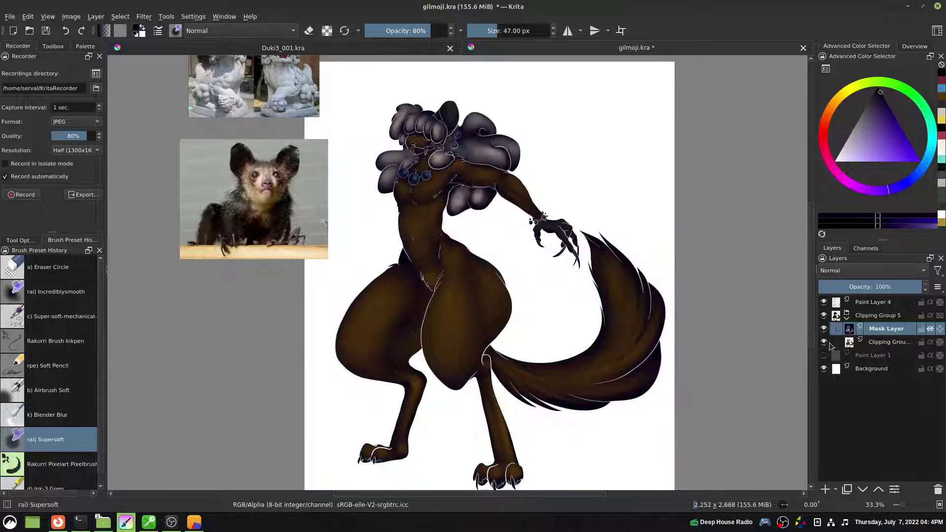
{"action": "left_click", "coordinate": [888, 303]}
{"action": "left_click", "coordinate": [875, 272]}
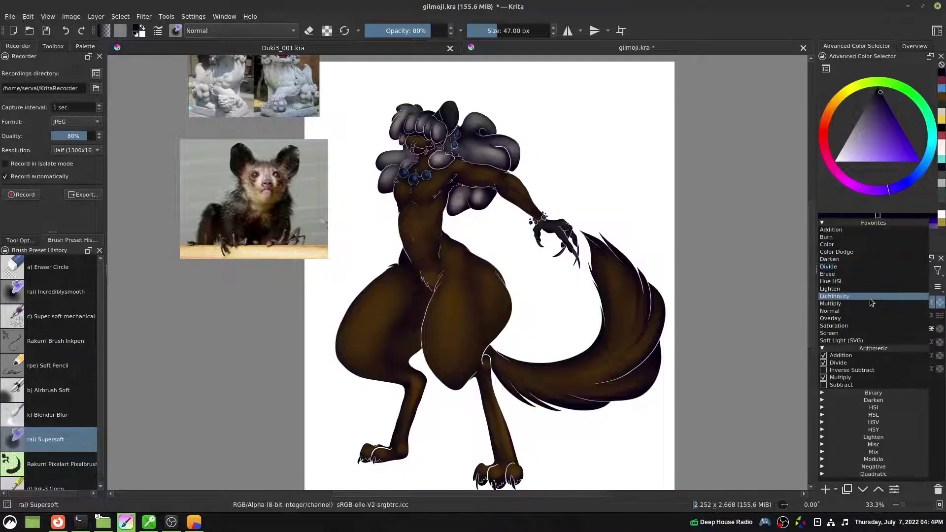
{"action": "left_click", "coordinate": [872, 312]}
Show Paint Layer 1 again and set the Mask Layer's blending mode to Soft Light (SVG)
{"action": "left_click", "coordinate": [885, 329]}
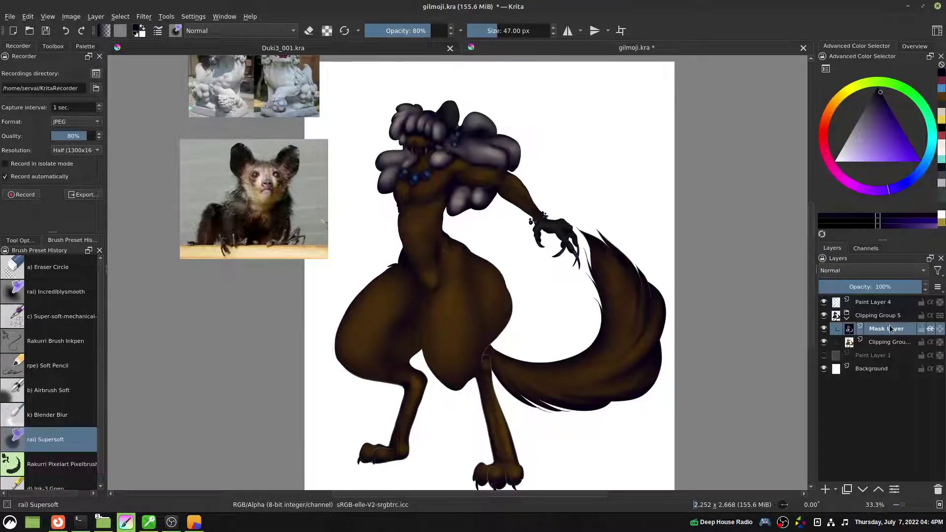
{"action": "left_click", "coordinate": [824, 355]}
{"action": "scroll", "coordinate": [881, 274], "scroll_direction": "down", "scroll_amount": 1}
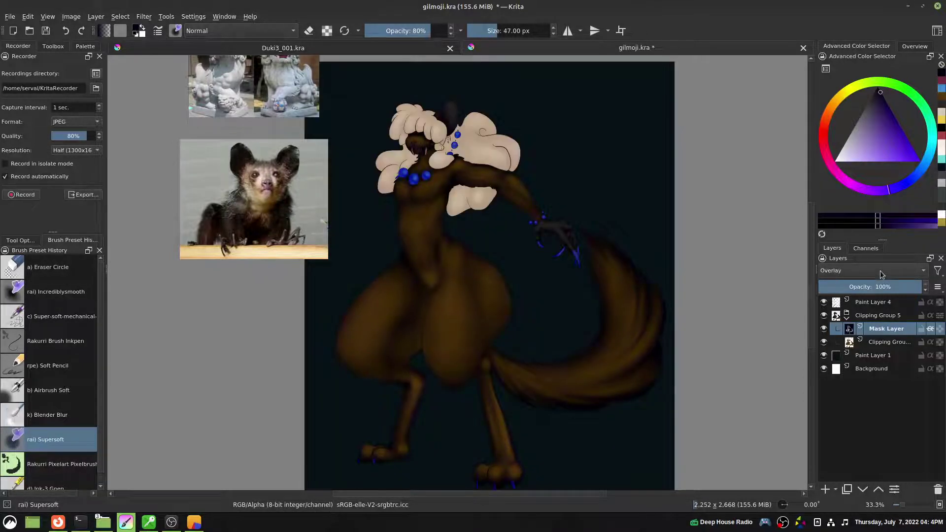
{"action": "scroll", "coordinate": [881, 275], "scroll_direction": "down", "scroll_amount": 1}
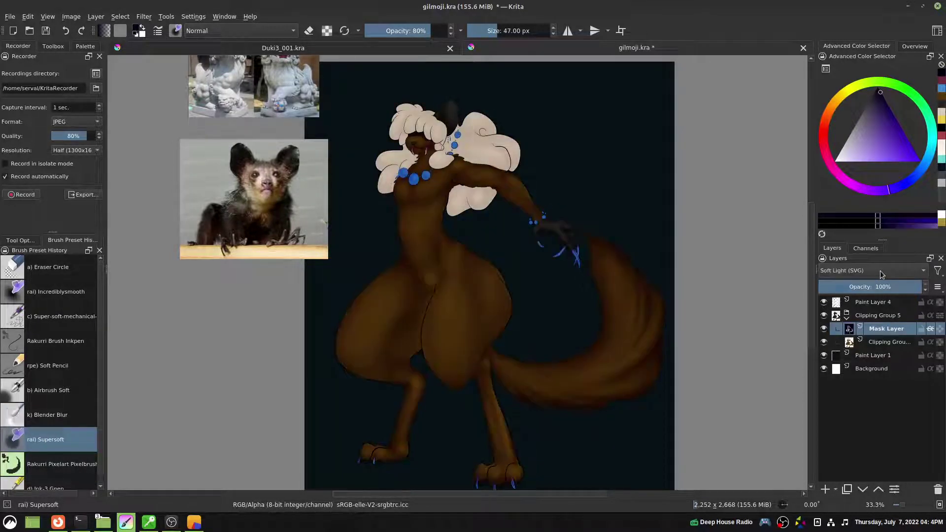
Duplicate the Mask Layer and change the copy's blending mode to Addition
{"action": "right_click", "coordinate": [889, 329]}
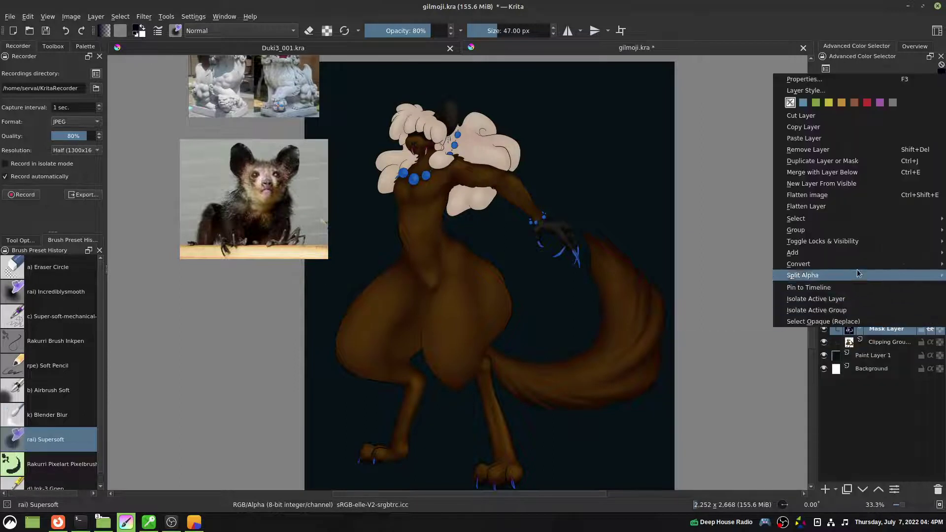
{"action": "left_click", "coordinate": [821, 162]}
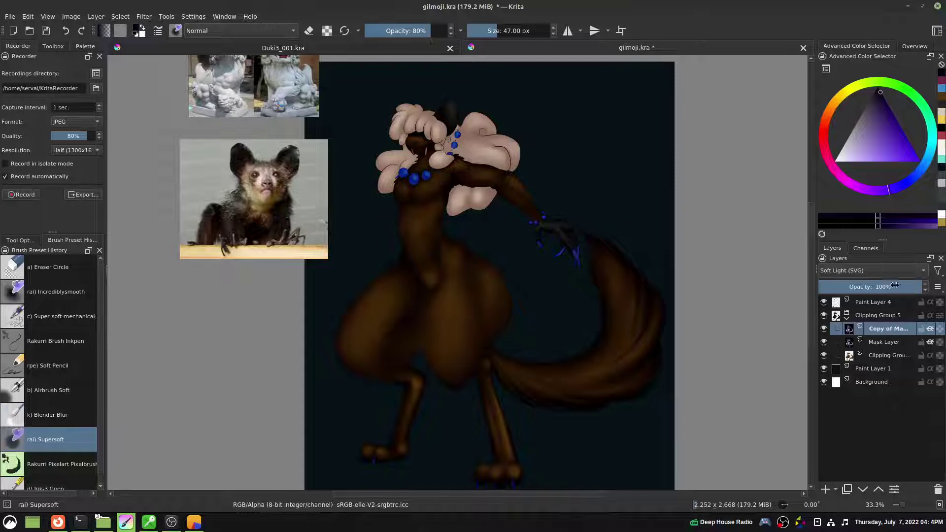
{"action": "left_click", "coordinate": [893, 270]}
{"action": "left_click", "coordinate": [835, 172]}
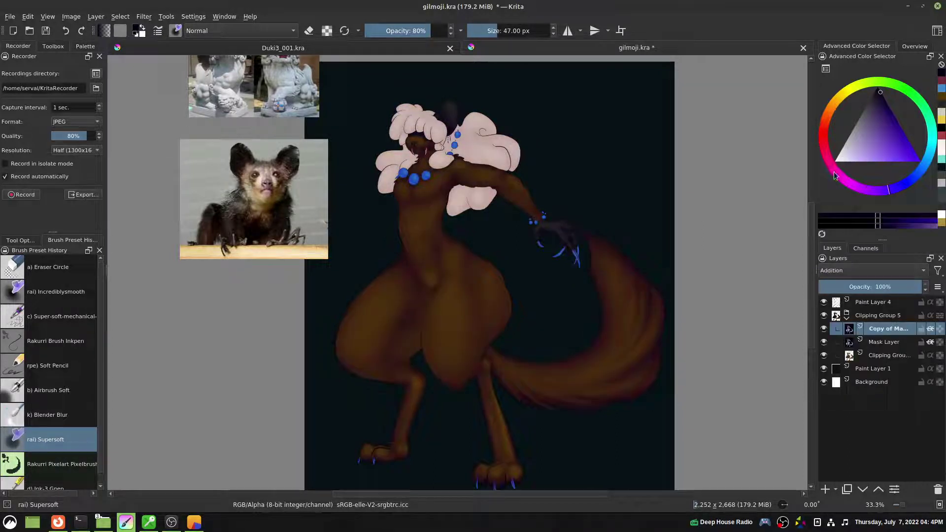
Try the mask copy in successive blending modes, including Burn, Divide, Normal, Overlay, Screen and Soft Light (SVG)
{"action": "scroll", "coordinate": [861, 270], "scroll_direction": "down", "scroll_amount": 2}
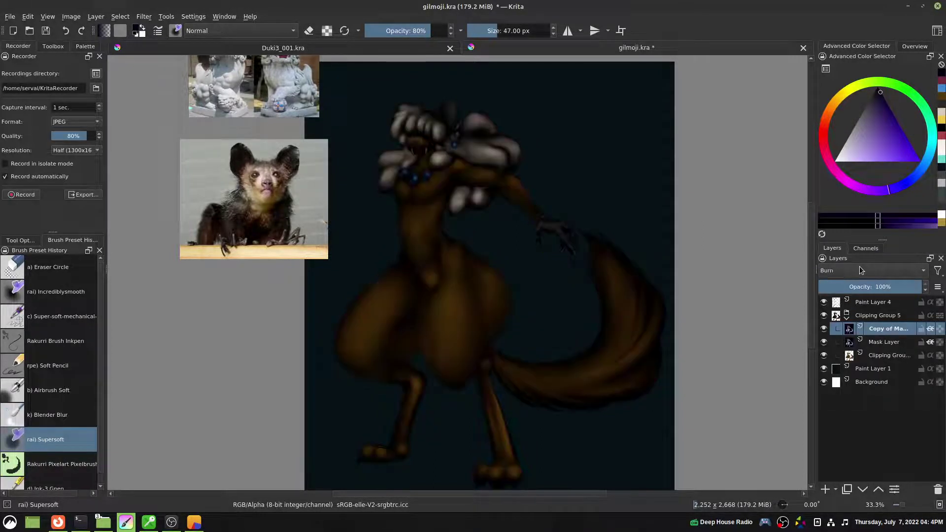
{"action": "scroll", "coordinate": [861, 270], "scroll_direction": "down", "scroll_amount": 4}
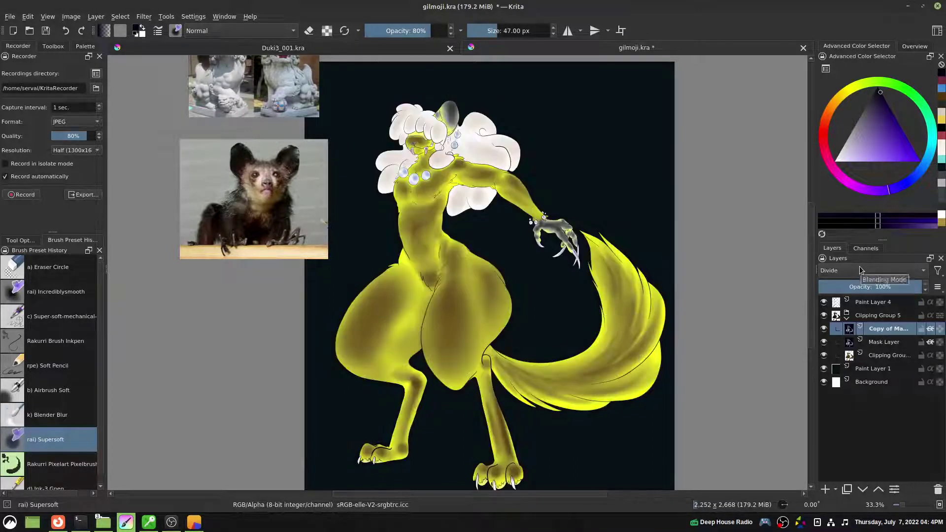
{"action": "scroll", "coordinate": [861, 270], "scroll_direction": "down", "scroll_amount": 4}
{"action": "scroll", "coordinate": [861, 270], "scroll_direction": "down", "scroll_amount": 4}
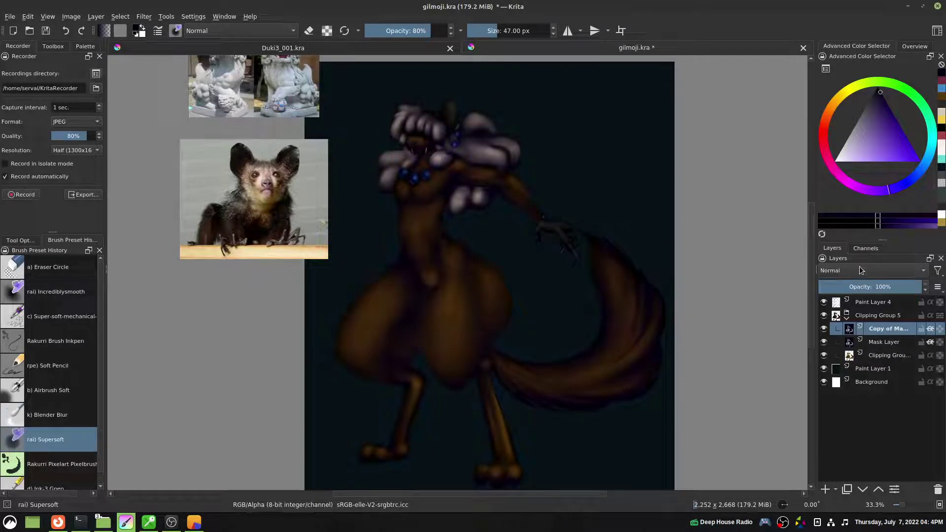
{"action": "scroll", "coordinate": [861, 270], "scroll_direction": "down", "scroll_amount": 2}
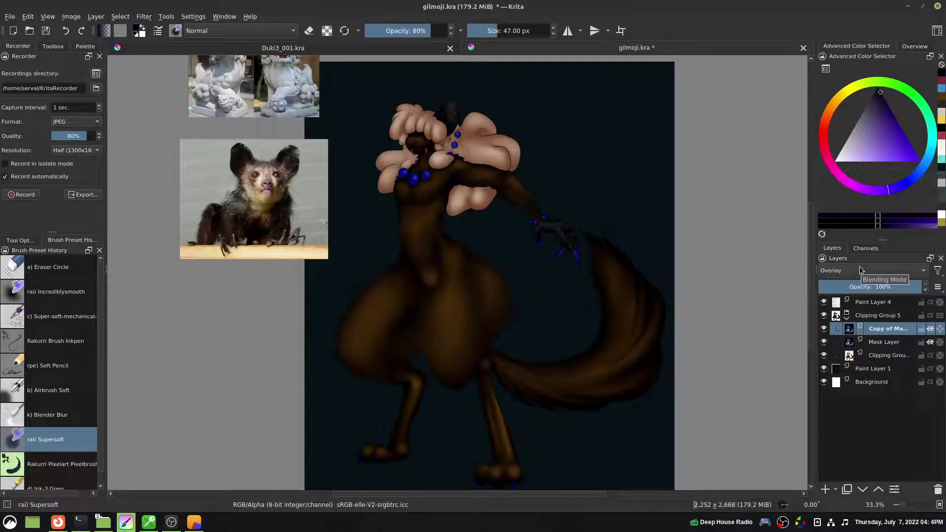
{"action": "scroll", "coordinate": [861, 271], "scroll_direction": "down", "scroll_amount": 1}
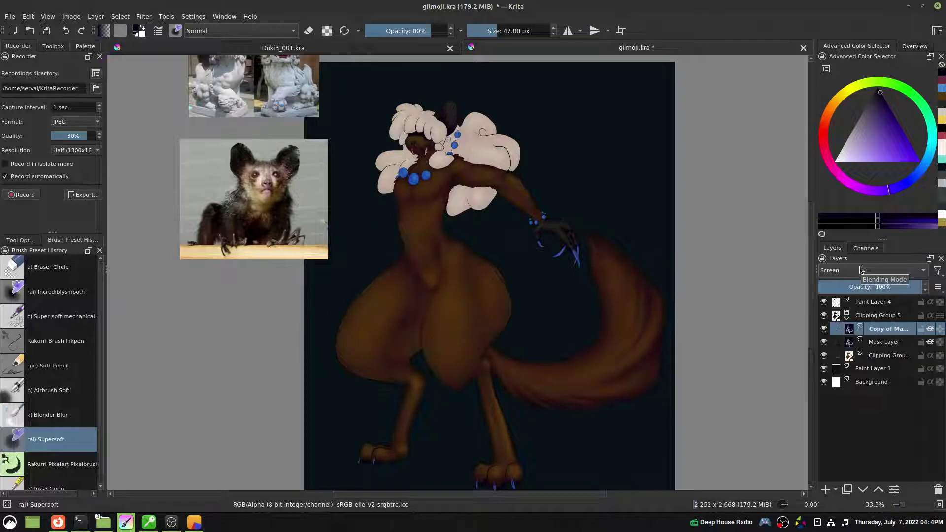
{"action": "scroll", "coordinate": [861, 270], "scroll_direction": "down", "scroll_amount": 5}
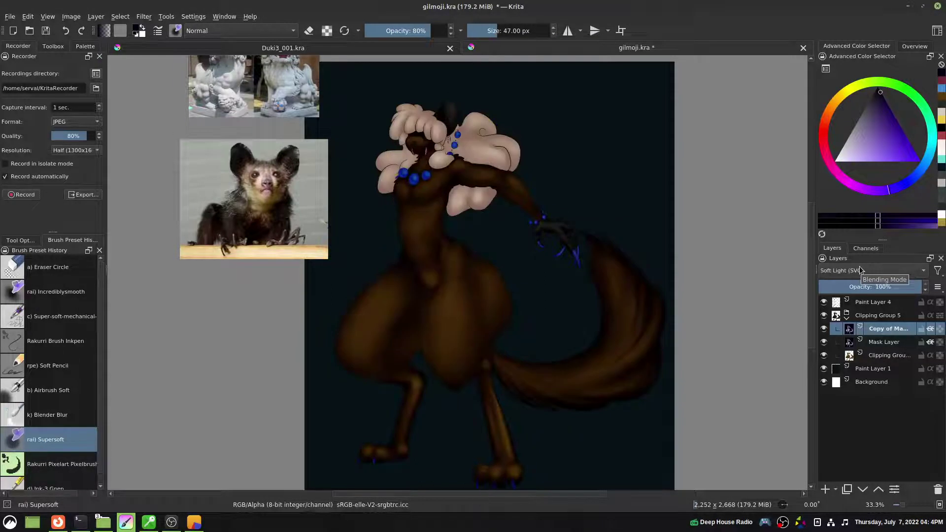
Try the binary and HSI/HSL blending modes on the mask copy, including XOR, Color HSI, Color HSL and Decrease Lightness
{"action": "scroll", "coordinate": [861, 270], "scroll_direction": "down", "scroll_amount": 7}
{"action": "scroll", "coordinate": [861, 270], "scroll_direction": "down", "scroll_amount": 1}
{"action": "scroll", "coordinate": [860, 270], "scroll_direction": "down", "scroll_amount": 4}
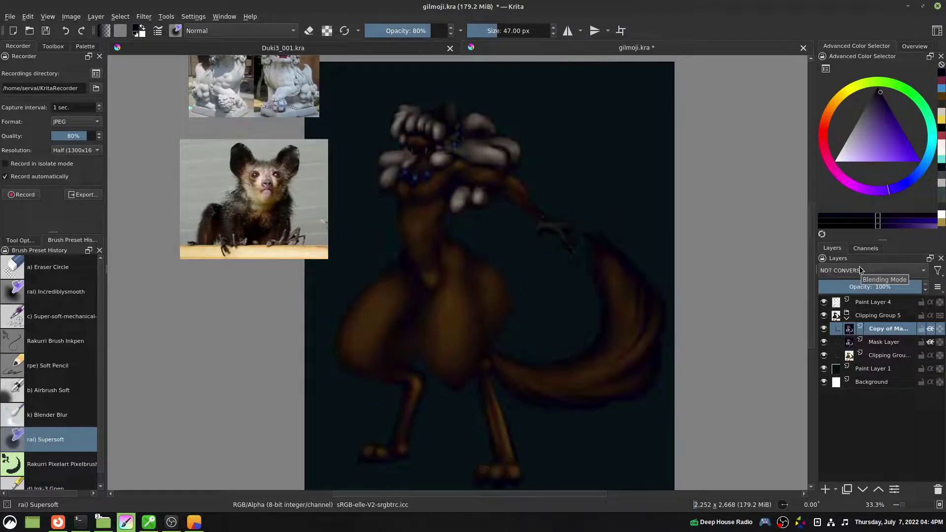
{"action": "scroll", "coordinate": [860, 270], "scroll_direction": "down", "scroll_amount": 8}
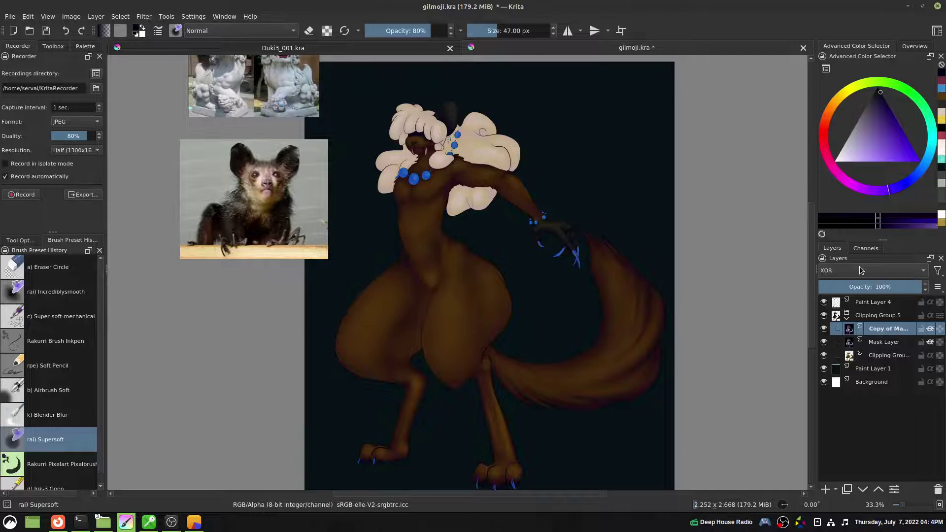
{"action": "scroll", "coordinate": [861, 270], "scroll_direction": "down", "scroll_amount": 8}
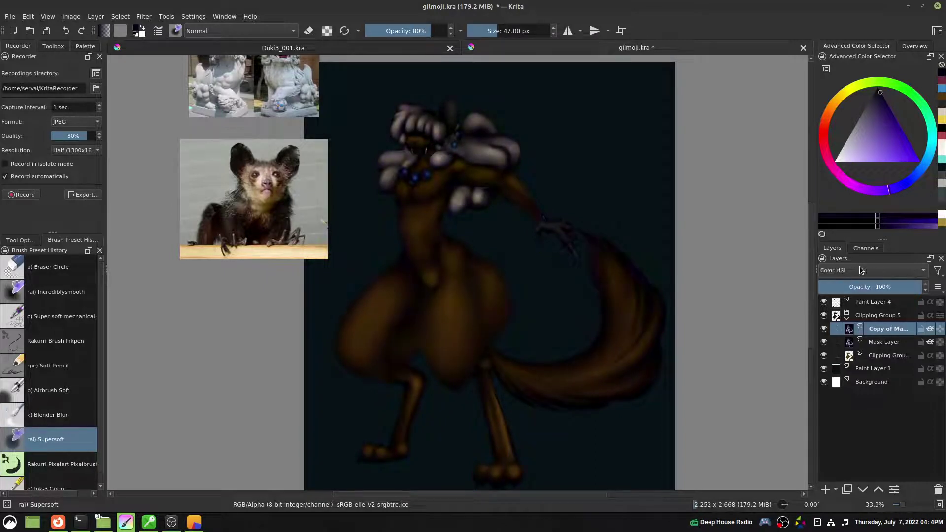
{"action": "scroll", "coordinate": [860, 270], "scroll_direction": "down", "scroll_amount": 8}
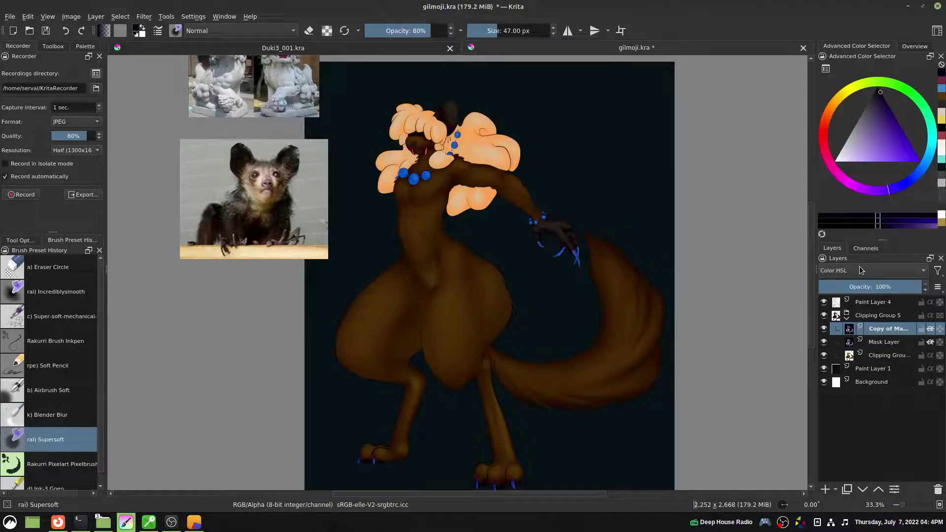
{"action": "scroll", "coordinate": [860, 270], "scroll_direction": "down", "scroll_amount": 4}
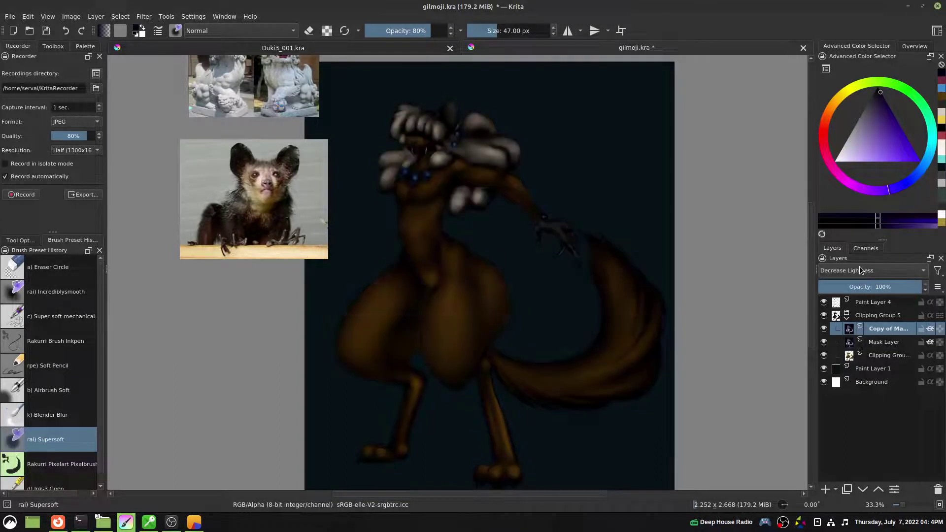
Set the mask copy's blending mode to Increase Saturation HSL and toggle the copy's visibility to compare the shading
{"action": "scroll", "coordinate": [861, 270], "scroll_direction": "down", "scroll_amount": 1}
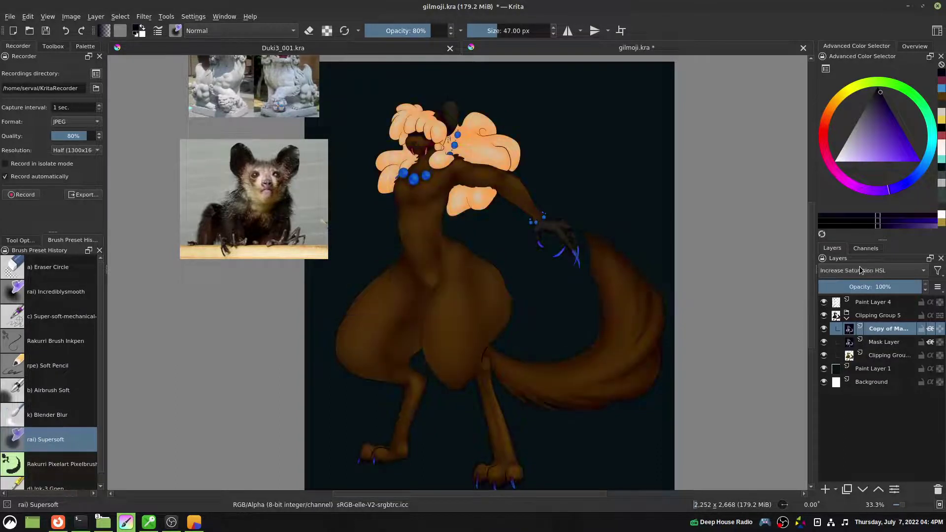
{"action": "scroll", "coordinate": [860, 270], "scroll_direction": "down", "scroll_amount": 1}
{"action": "scroll", "coordinate": [861, 270], "scroll_direction": "up", "scroll_amount": 1}
{"action": "scroll", "coordinate": [861, 270], "scroll_direction": "up", "scroll_amount": 2}
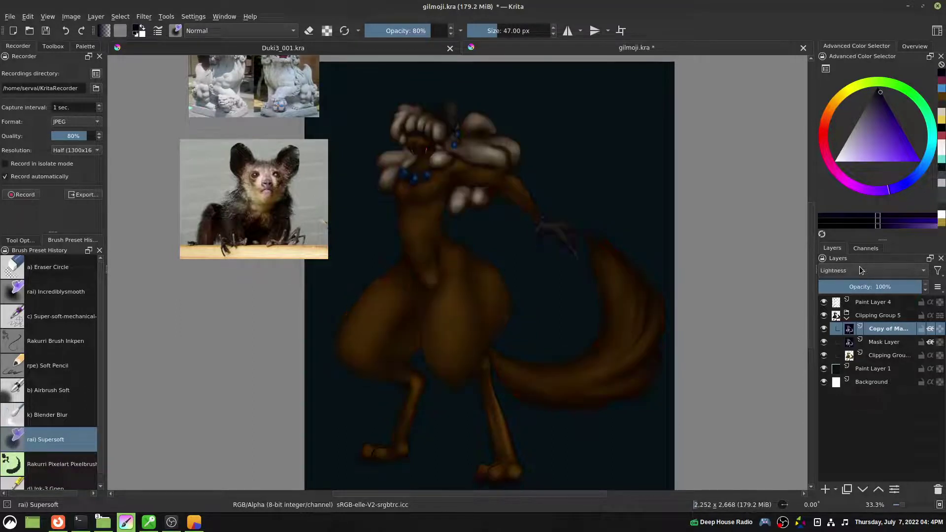
{"action": "scroll", "coordinate": [860, 270], "scroll_direction": "down", "scroll_amount": 2}
{"action": "left_click", "coordinate": [823, 329]}
{"action": "left_click", "coordinate": [822, 329]}
{"action": "left_click", "coordinate": [823, 329]}
{"action": "left_click", "coordinate": [820, 334]}
{"action": "left_click", "coordinate": [820, 334]}
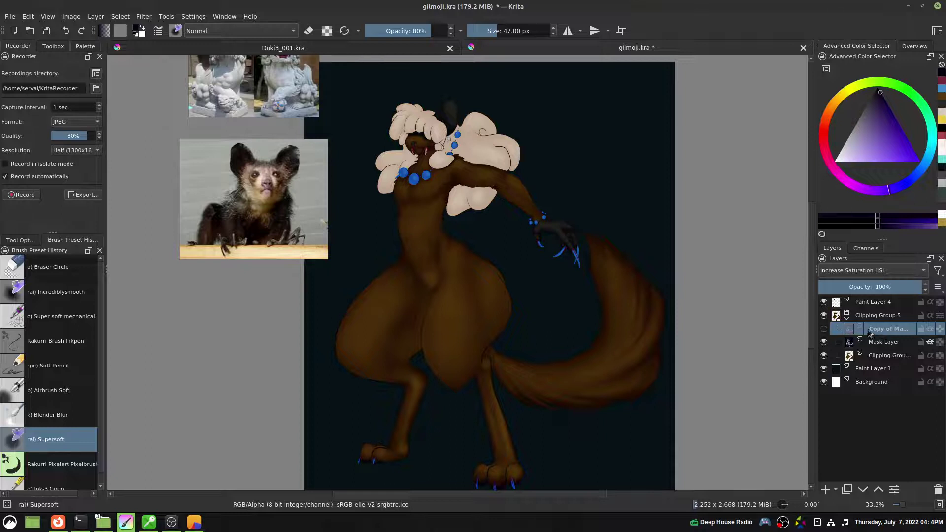
{"action": "left_click", "coordinate": [821, 333]}
Try the HSV and luminosity blending modes on the mask copy, including Decrease Value, Increase Saturation HSV, Value and Decrease Luminosity
{"action": "left_click", "coordinate": [895, 270]}
{"action": "left_click", "coordinate": [718, 1]}
{"action": "key", "text": "Down"}
{"action": "key", "text": "Down"}
{"action": "key", "text": "Down"}
{"action": "key", "text": "Down"}
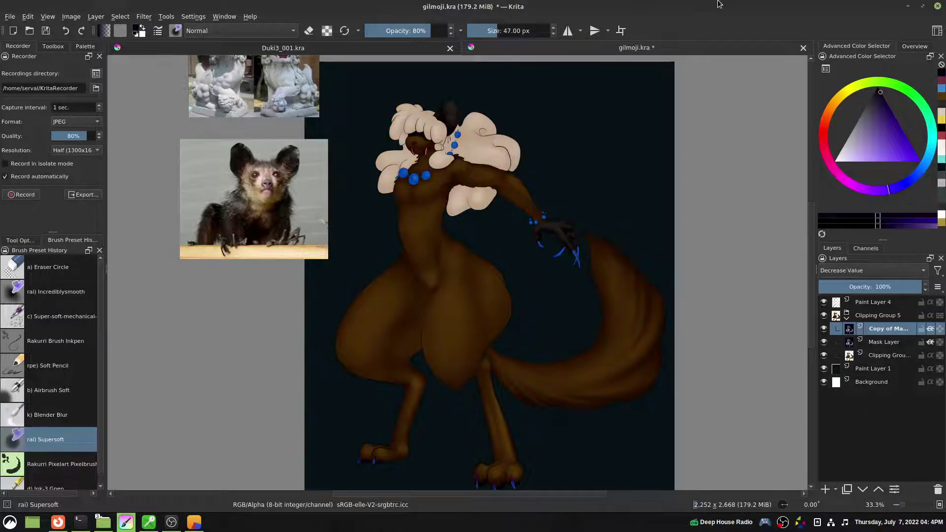
{"action": "key", "text": "Down"}
{"action": "key", "text": "Down"}
{"action": "key", "text": "Down"}
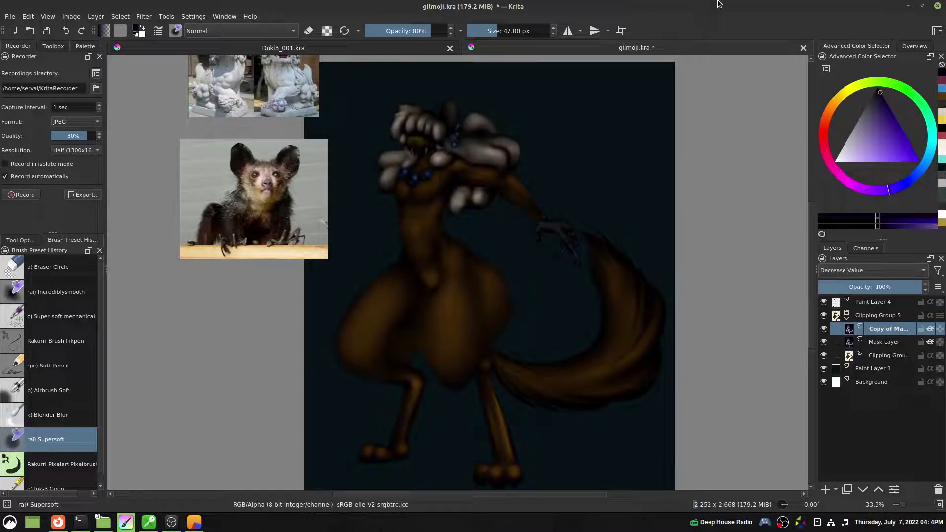
{"action": "key", "text": "Down"}
{"action": "key", "text": "Down"}
{"action": "key", "text": "Down"}
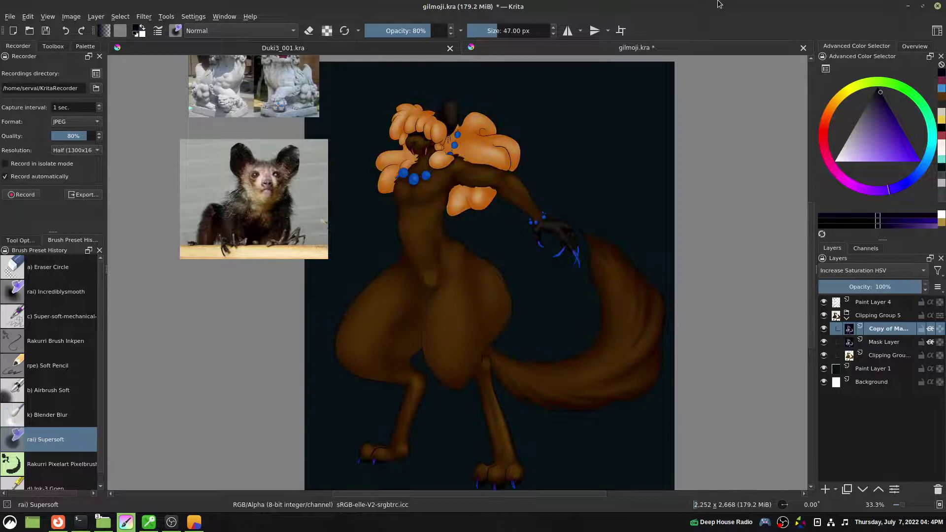
{"action": "key", "text": "Down"}
{"action": "key", "text": "Down"}
{"action": "key", "text": "Down"}
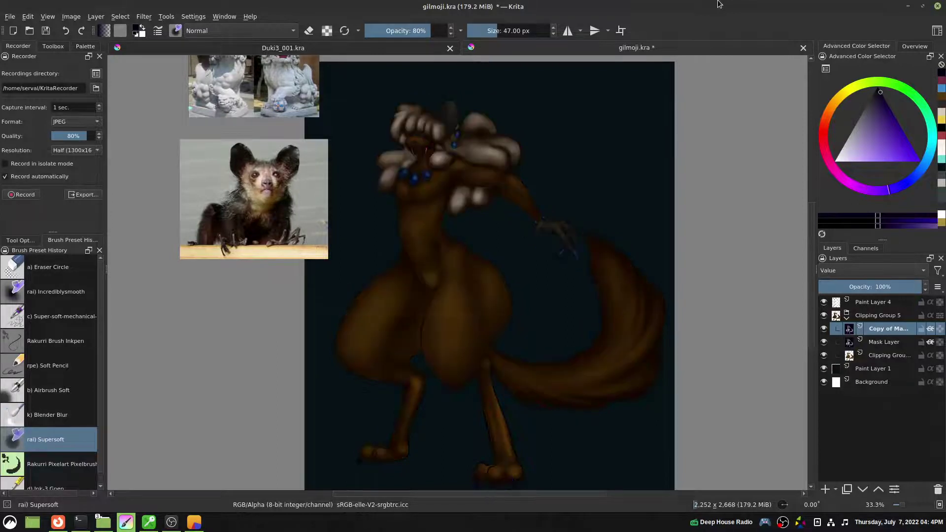
{"action": "key", "text": "Down"}
{"action": "key", "text": "Down"}
{"action": "key", "text": "Down"}
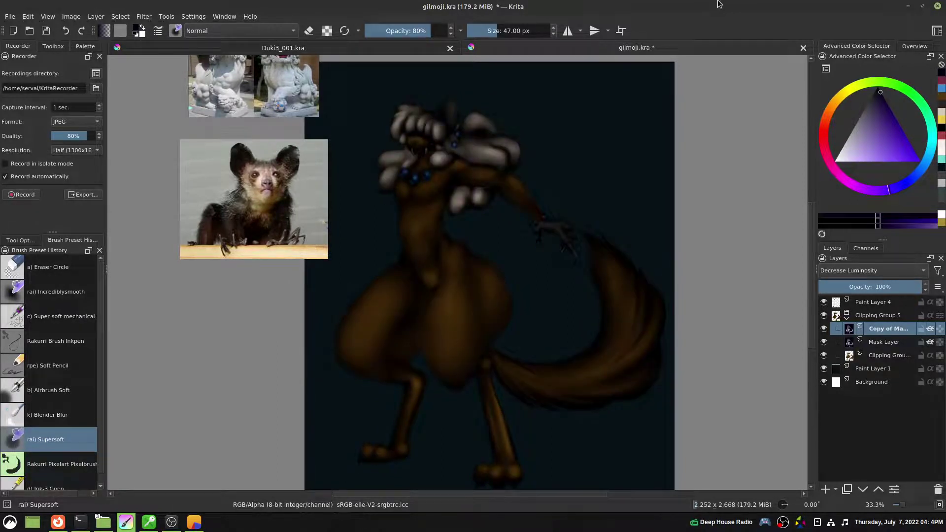
Set the mask copy's blending mode to Flat Light
{"action": "key", "text": "Down"}
{"action": "key", "text": "Down"}
{"action": "key", "text": "Down"}
{"action": "key", "text": "Down"}
{"action": "key", "text": "Down"}
{"action": "key", "text": "Up"}
Toggle the Flat Light copy's visibility to compare, and test a reduced layer opacity before restoring it to 100%
{"action": "left_click", "coordinate": [823, 331]}
{"action": "left_click", "coordinate": [823, 331]}
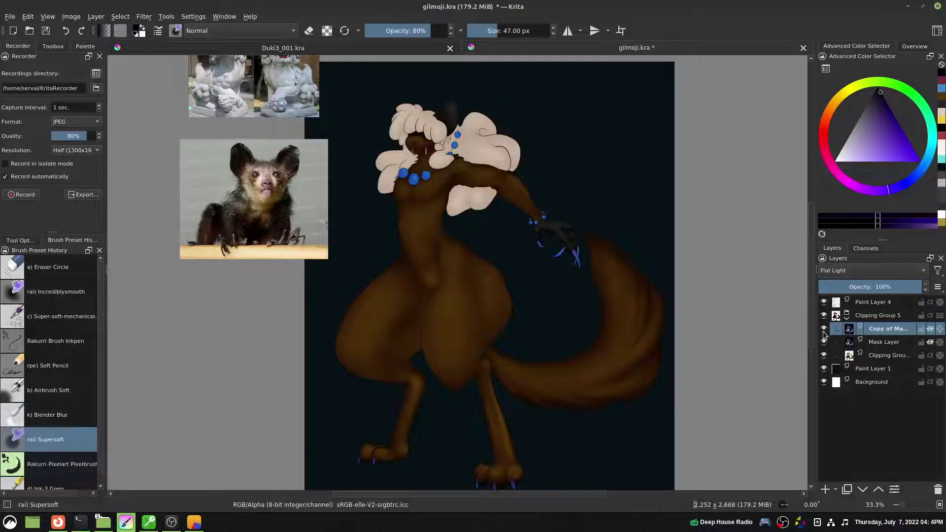
{"action": "left_click", "coordinate": [884, 286]}
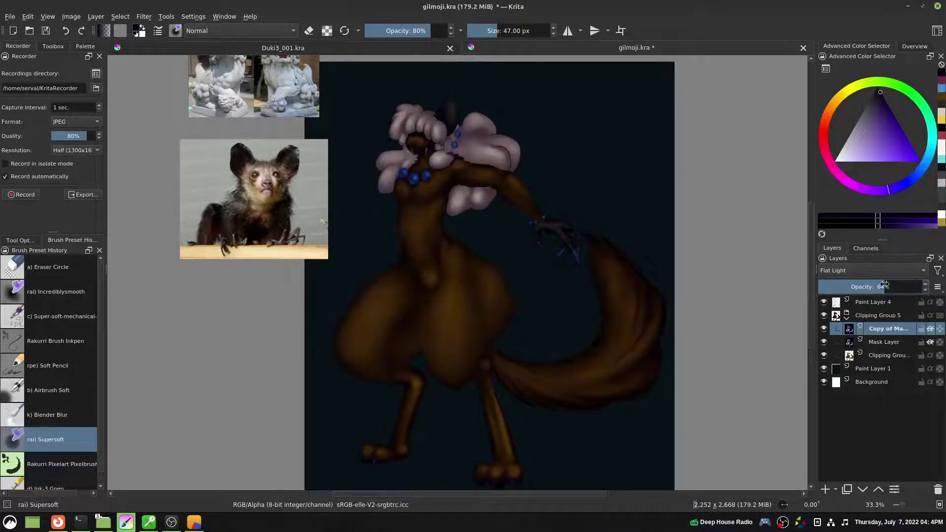
{"action": "left_click_drag", "start_coordinate": [884, 285], "coordinate": [942, 285]}
Try further light blending modes on the mask copy, such as Gamma Illumination, Lighten and Linear Dodge, ending on Pin Light
{"action": "left_click", "coordinate": [882, 273]}
{"action": "left_click", "coordinate": [801, 4]}
{"action": "key", "text": "Down"}
{"action": "key", "text": "Down"}
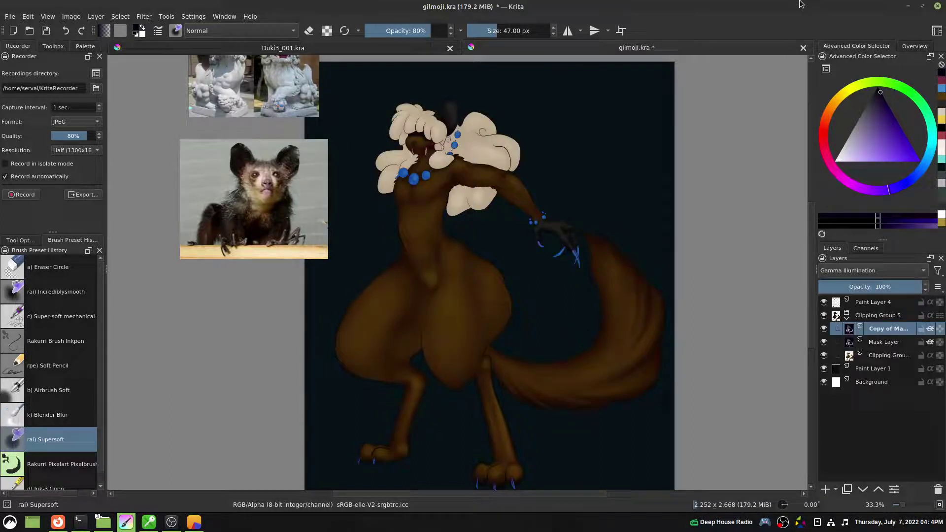
{"action": "key", "text": "Down"}
{"action": "key", "text": "Down"}
{"action": "key", "text": "Down"}
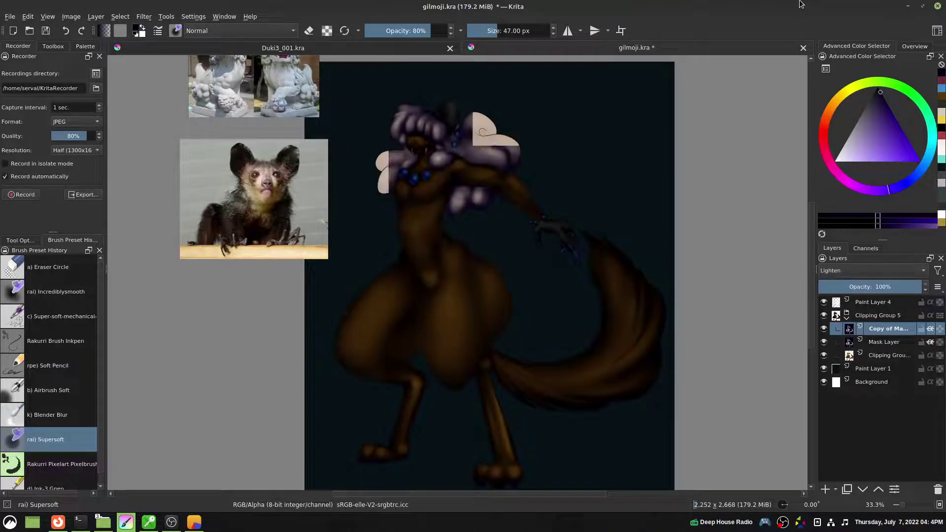
{"action": "key", "text": "Down"}
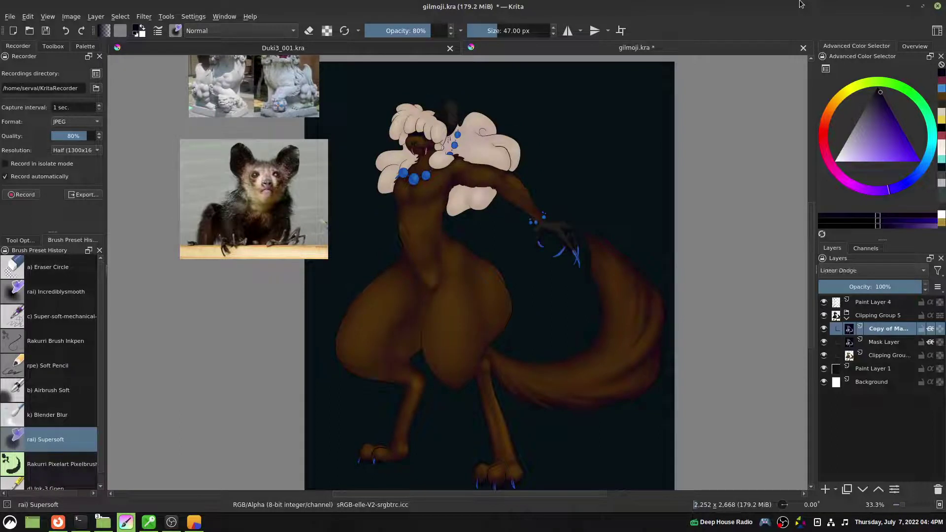
{"action": "key", "text": "Down"}
{"action": "key", "text": "Down"}
{"action": "key", "text": "Down"}
{"action": "key", "text": "Down"}
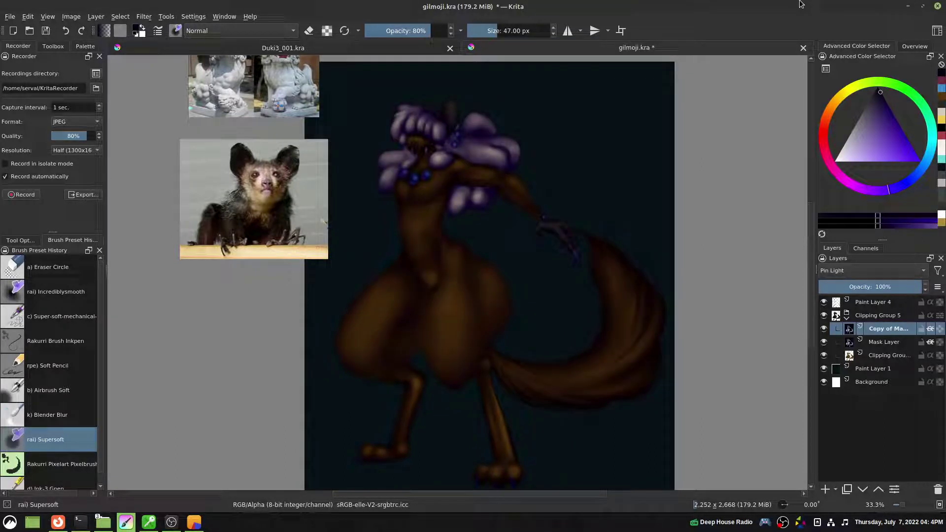
Duplicate the Pin Light mask copy and hide the earlier copy beneath the new one
{"action": "right_click", "coordinate": [893, 335]}
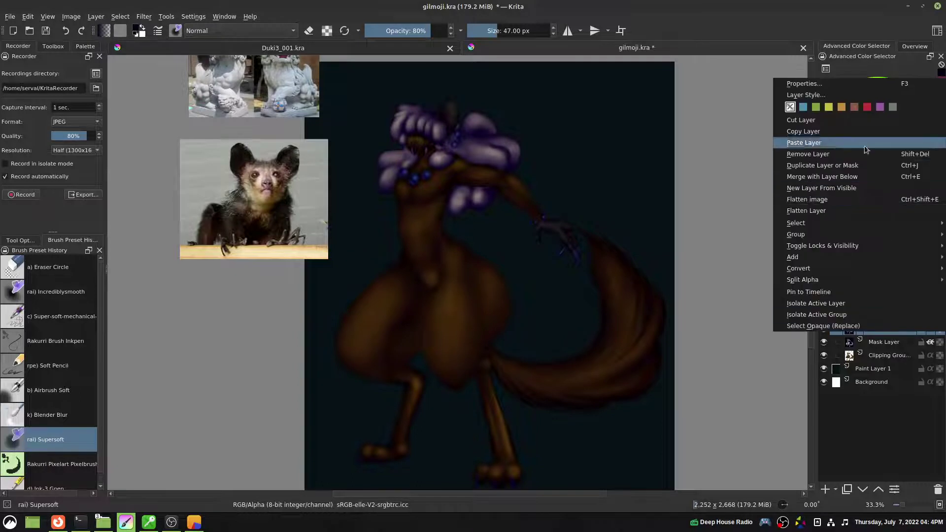
{"action": "left_click", "coordinate": [853, 166]}
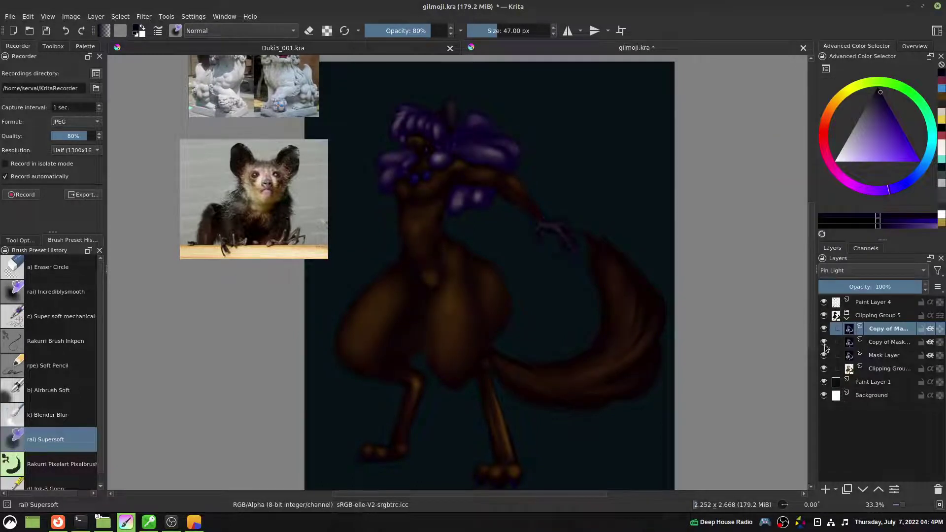
{"action": "left_click", "coordinate": [825, 345]}
Set the topmost mask copy's blending mode to Soft Light (IFS Illusions)
{"action": "left_click", "coordinate": [901, 271]}
{"action": "left_click", "coordinate": [772, 2]}
{"action": "key", "text": "Down"}
{"action": "key", "text": "Down"}
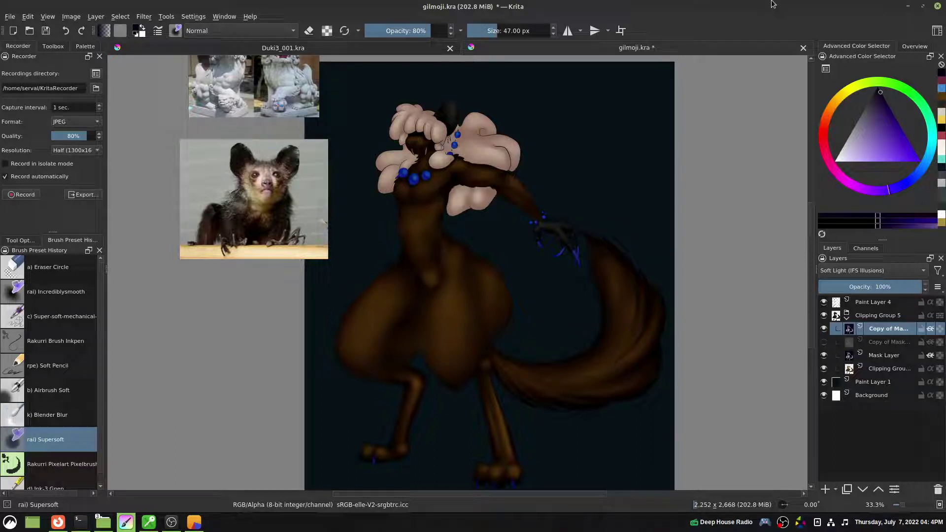
Compare the two mask copies by switching their visibility on and off in turn, leaving the topmost copy hidden
{"action": "left_click", "coordinate": [824, 329]}
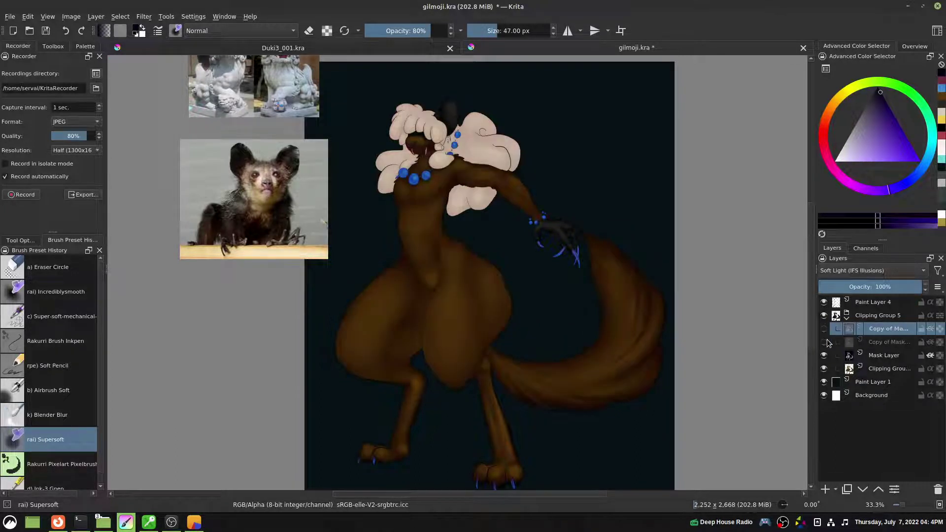
{"action": "left_click", "coordinate": [824, 342]}
{"action": "left_click", "coordinate": [824, 342]}
{"action": "left_click", "coordinate": [824, 329]}
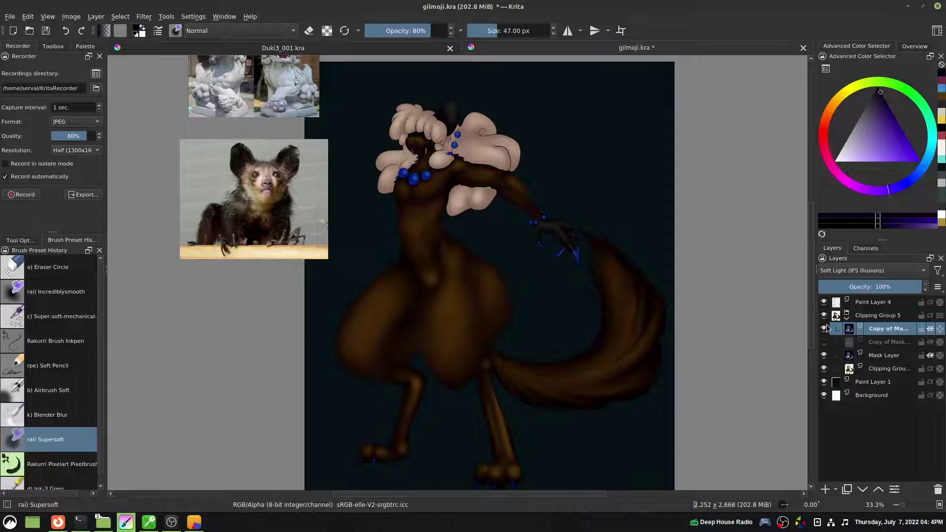
{"action": "left_click", "coordinate": [825, 329]}
{"action": "left_click", "coordinate": [825, 342]}
{"action": "left_click", "coordinate": [825, 342]}
{"action": "left_click", "coordinate": [824, 330]}
{"action": "left_click", "coordinate": [824, 329]}
Show the lower Pin Light mask copy and set its blending mode to Soft Light (Pegtop-Delphi)
{"action": "left_click", "coordinate": [865, 346]}
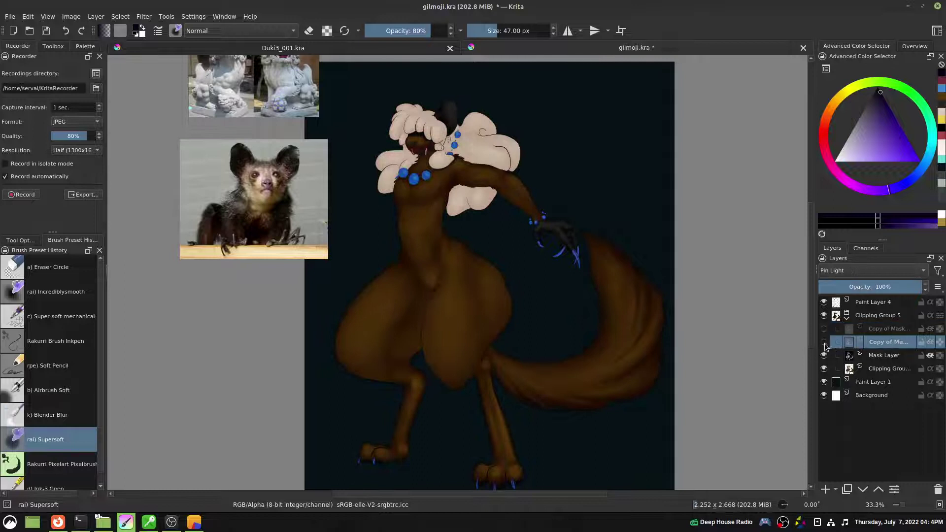
{"action": "left_click", "coordinate": [825, 343]}
{"action": "left_click", "coordinate": [847, 271]}
{"action": "left_click", "coordinate": [781, 436]}
{"action": "left_click", "coordinate": [864, 276]}
{"action": "left_click", "coordinate": [852, 269]}
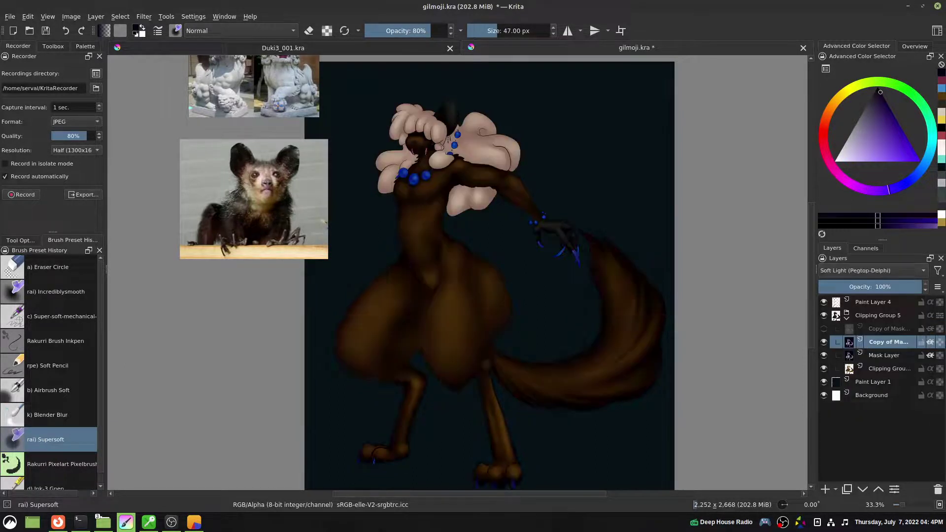
Cycle the lower mask copy through the remaining light blending modes and settle on Allanon
{"action": "key", "text": "Down"}
{"action": "key", "text": "Down"}
{"action": "key", "text": "Down"}
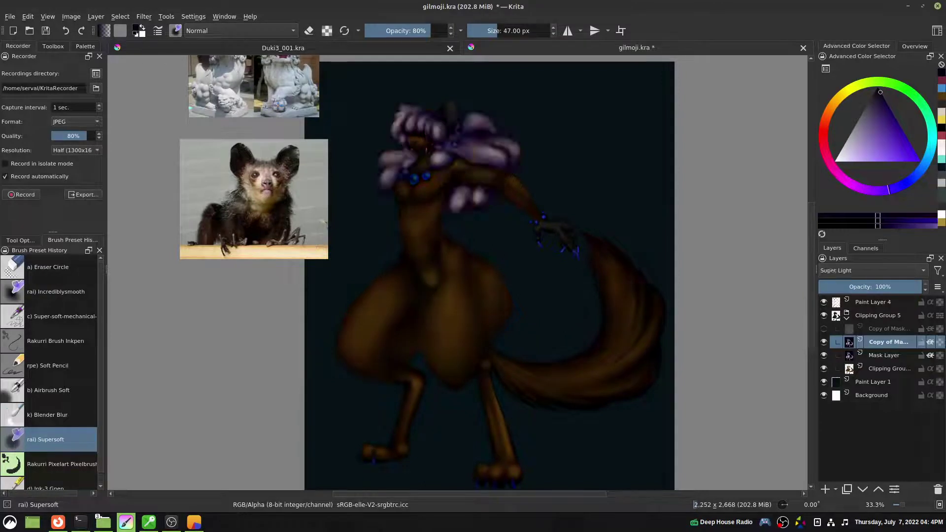
{"action": "key", "text": "Down"}
{"action": "key", "text": "Down"}
{"action": "key", "text": "Down"}
{"action": "key", "text": "Down"}
{"action": "key", "text": "Down"}
{"action": "key", "text": "Down"}
{"action": "key", "text": "Down"}
{"action": "key", "text": "Down"}
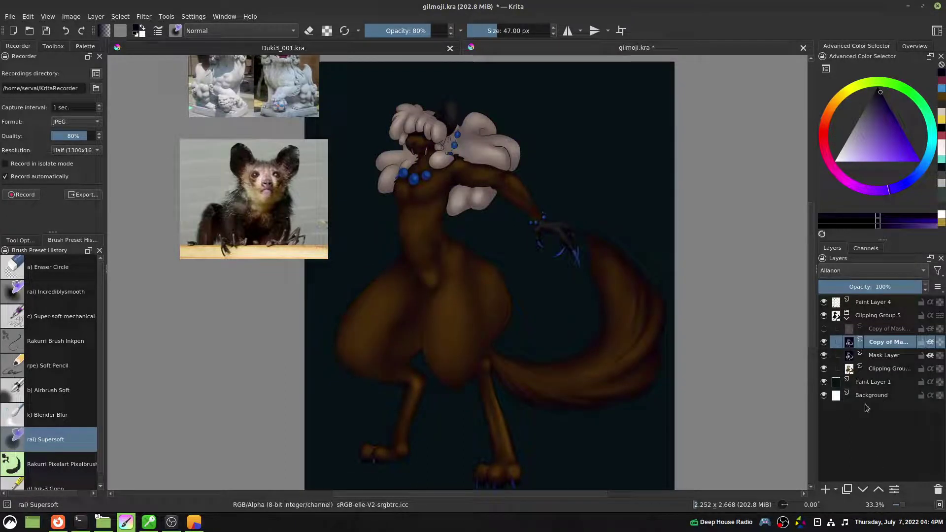
Move the hidden Soft Light (IFS Illusions) mask copy beneath the Allanon copy and make it visible
{"action": "left_click", "coordinate": [824, 329]}
{"action": "left_click", "coordinate": [823, 330]}
{"action": "mouse_move", "coordinate": [872, 333]}
{"action": "left_mouse_down"}
{"action": "mouse_move", "coordinate": [890, 354]}
{"action": "mouse_move", "coordinate": [863, 349]}
{"action": "left_mouse_up"}
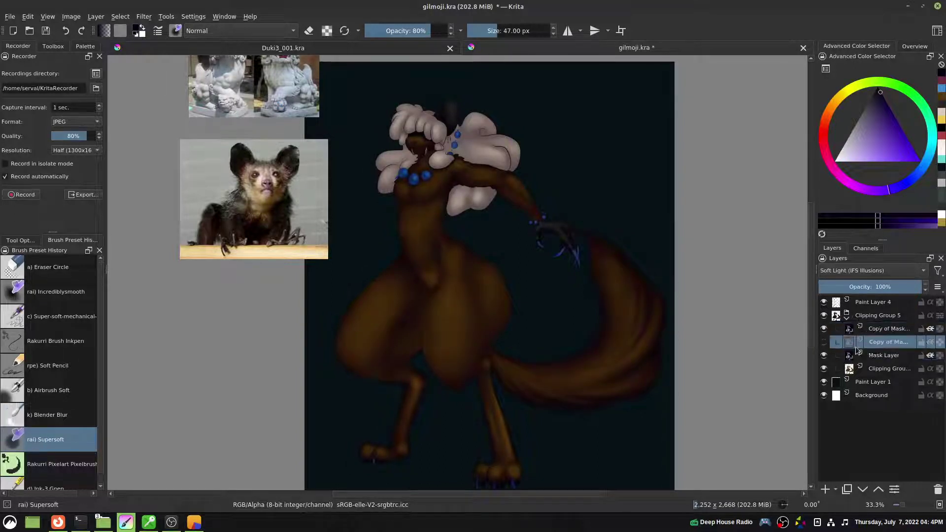
{"action": "left_click", "coordinate": [825, 345]}
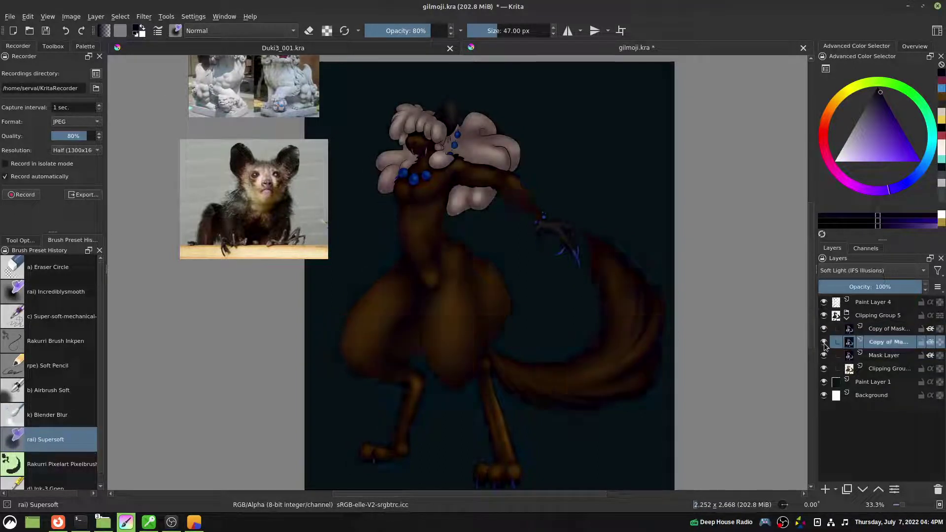
Adjust the mask copies' opacity, with the Soft Light (IFS Illusions) copy at 55%, and save the drawing
{"action": "left_click", "coordinate": [885, 328]}
{"action": "mouse_move", "coordinate": [879, 287]}
{"action": "left_mouse_down"}
{"action": "mouse_move", "coordinate": [928, 295]}
{"action": "mouse_move", "coordinate": [881, 283]}
{"action": "left_mouse_up"}
{"action": "left_click", "coordinate": [895, 344]}
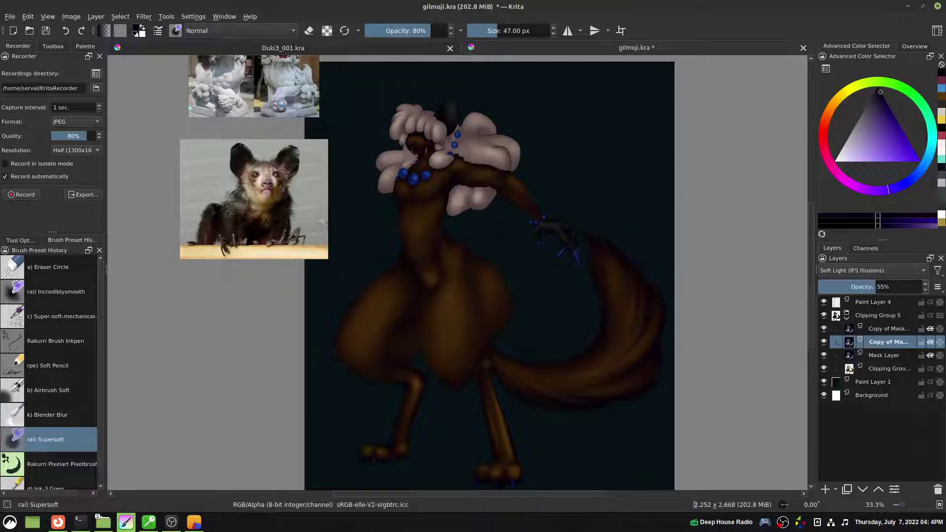
{"action": "left_click", "coordinate": [47, 30]}
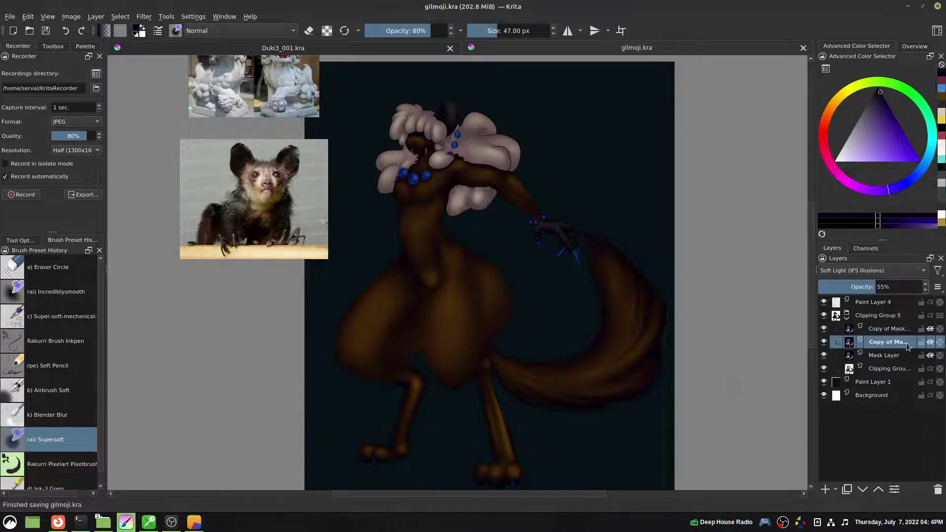
Duplicate the base layer inside Clipping Group 5 and move the copy out beneath the group
{"action": "right_click", "coordinate": [881, 374]}
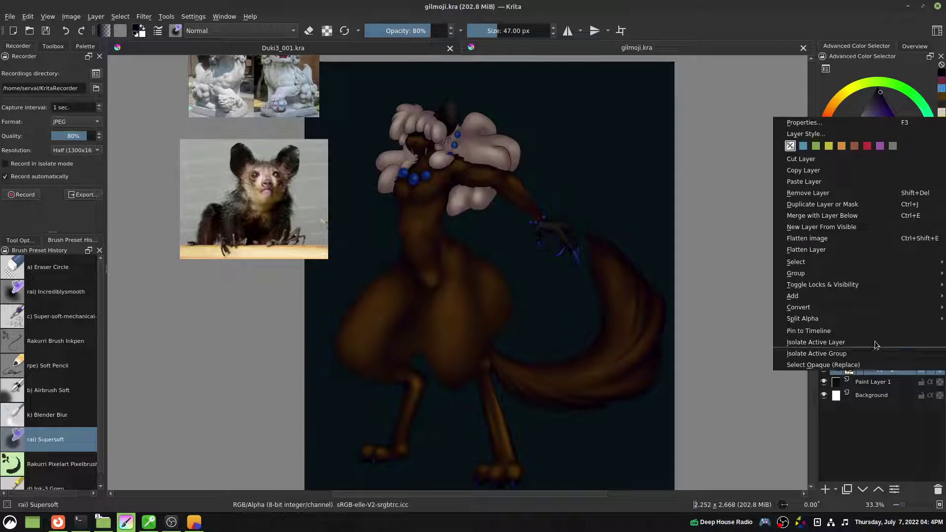
{"action": "left_click", "coordinate": [822, 204]}
{"action": "mouse_move", "coordinate": [886, 373]}
{"action": "left_mouse_down"}
{"action": "mouse_move", "coordinate": [887, 389]}
{"action": "mouse_move", "coordinate": [885, 378]}
{"action": "left_mouse_up"}
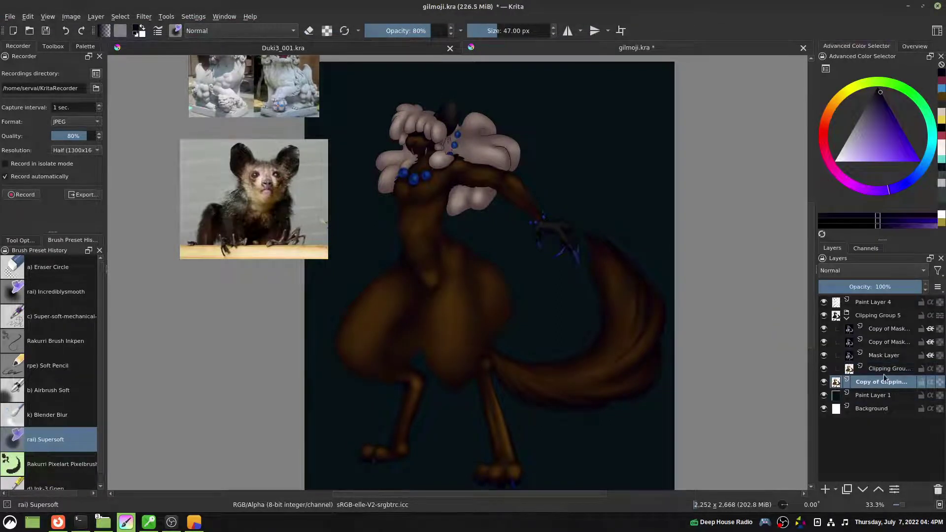
Merge Clipping Group 5 with its mask layers into a single layer
{"action": "left_click", "coordinate": [882, 316]}
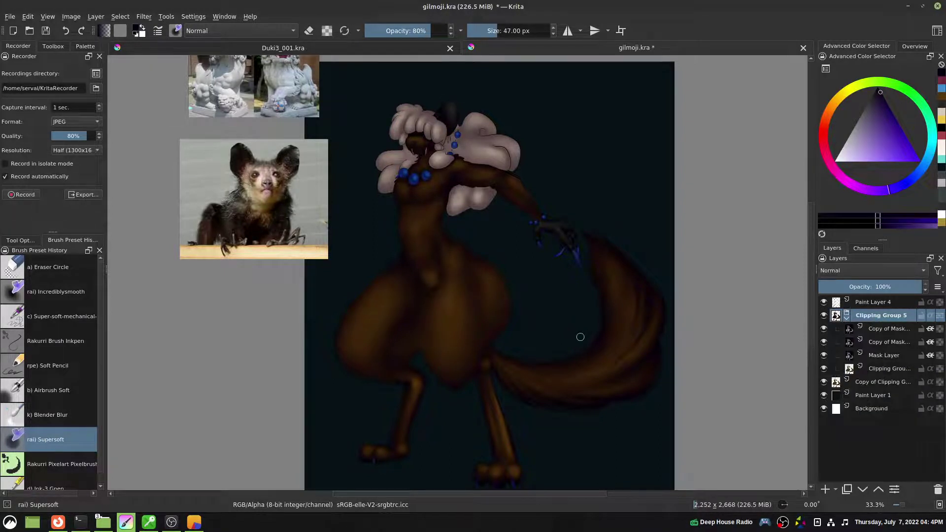
{"action": "right_click", "coordinate": [875, 317]}
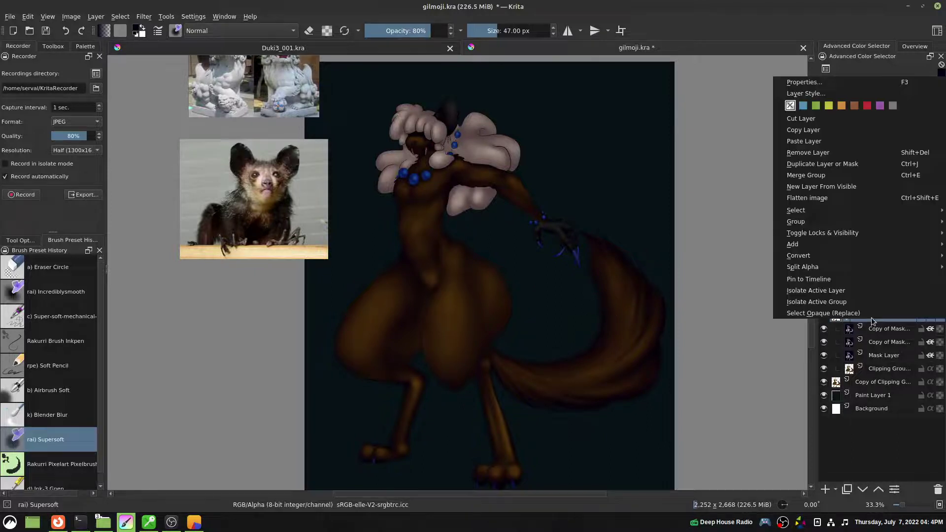
{"action": "left_click", "coordinate": [808, 175]}
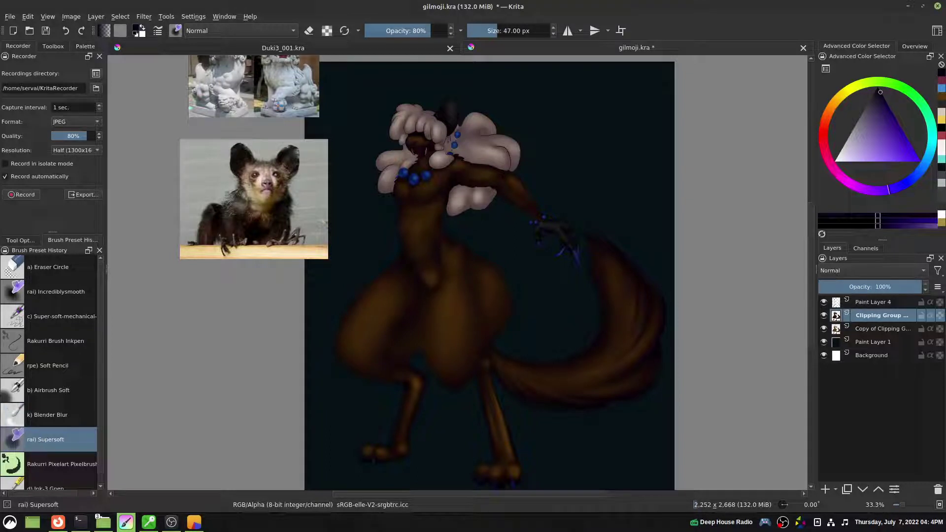
{"action": "right_click", "coordinate": [880, 317]}
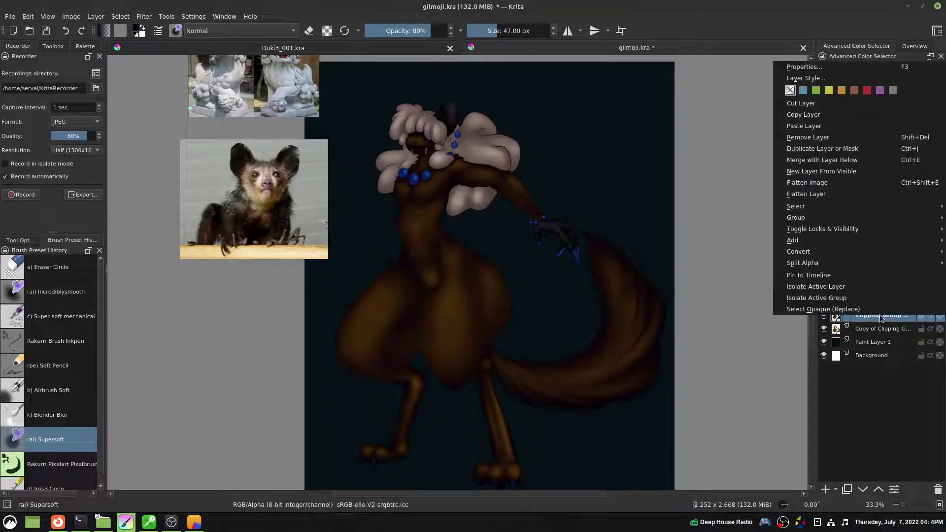
{"action": "left_click", "coordinate": [688, 384]}
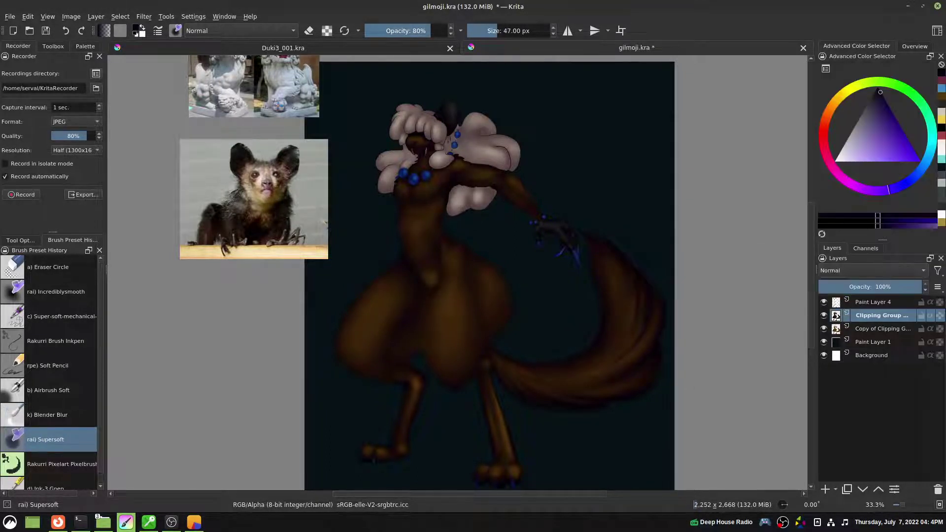
Smooth the shading on the character's bent-leg thigh using Blender Blur enlarged to about 165 px
{"action": "key", "text": "plus"}
{"action": "key", "text": "plus"}
{"action": "left_click_drag", "start_coordinate": [607, 302], "coordinate": [697, 241]}
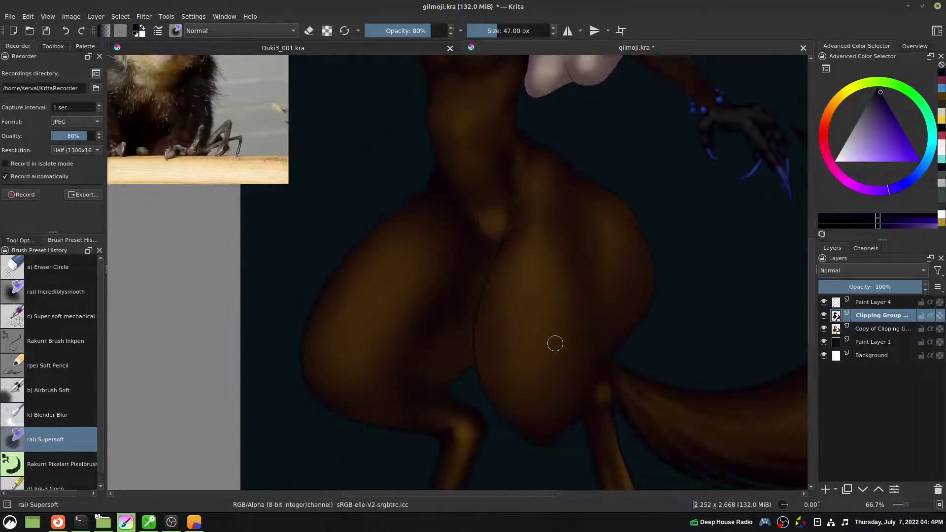
{"action": "key", "text": "slash"}
{"action": "key", "text": "bracketright"}
{"action": "key", "text": "bracketright"}
{"action": "key", "text": "bracketright"}
{"action": "key", "text": "bracketright"}
{"action": "key", "text": "bracketright"}
{"action": "key", "text": "bracketright"}
{"action": "key", "text": "bracketright"}
{"action": "key", "text": "bracketright"}
{"action": "key", "text": "bracketright"}
{"action": "key", "text": "bracketright"}
{"action": "key", "text": "bracketright"}
{"action": "key", "text": "bracketright"}
{"action": "key", "text": "bracketright"}
{"action": "key", "text": "bracketright"}
{"action": "key", "text": "bracketright"}
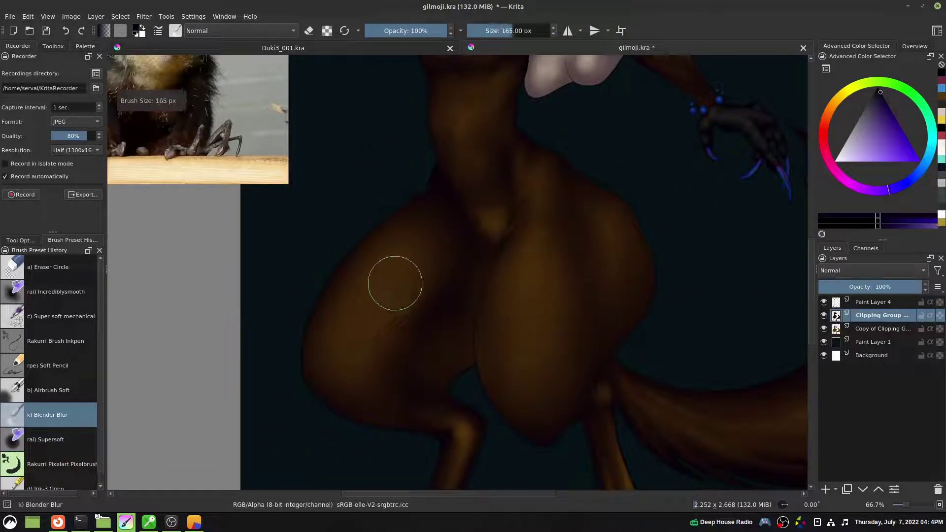
{"action": "key", "text": "bracketleft"}
{"action": "mouse_move", "coordinate": [354, 354]}
{"action": "left_mouse_down"}
{"action": "mouse_move", "coordinate": [350, 317]}
{"action": "mouse_move", "coordinate": [384, 359]}
{"action": "mouse_move", "coordinate": [371, 360]}
{"action": "mouse_move", "coordinate": [446, 254]}
{"action": "mouse_move", "coordinate": [386, 356]}
{"action": "mouse_move", "coordinate": [427, 286]}
{"action": "mouse_move", "coordinate": [429, 230]}
{"action": "mouse_move", "coordinate": [394, 343]}
{"action": "mouse_move", "coordinate": [370, 350]}
{"action": "mouse_move", "coordinate": [429, 250]}
{"action": "mouse_move", "coordinate": [389, 358]}
{"action": "mouse_move", "coordinate": [330, 367]}
{"action": "mouse_move", "coordinate": [366, 275]}
{"action": "mouse_move", "coordinate": [401, 251]}
{"action": "mouse_move", "coordinate": [369, 268]}
{"action": "mouse_move", "coordinate": [423, 222]}
{"action": "left_mouse_up"}
Smooth the shading on the thigh nearest the tail with Blender Blur reduced to about 90 px
{"action": "key", "text": "bracketleft"}
{"action": "key", "text": "bracketleft"}
{"action": "key", "text": "bracketleft"}
{"action": "key", "text": "bracketleft"}
{"action": "key", "text": "bracketleft"}
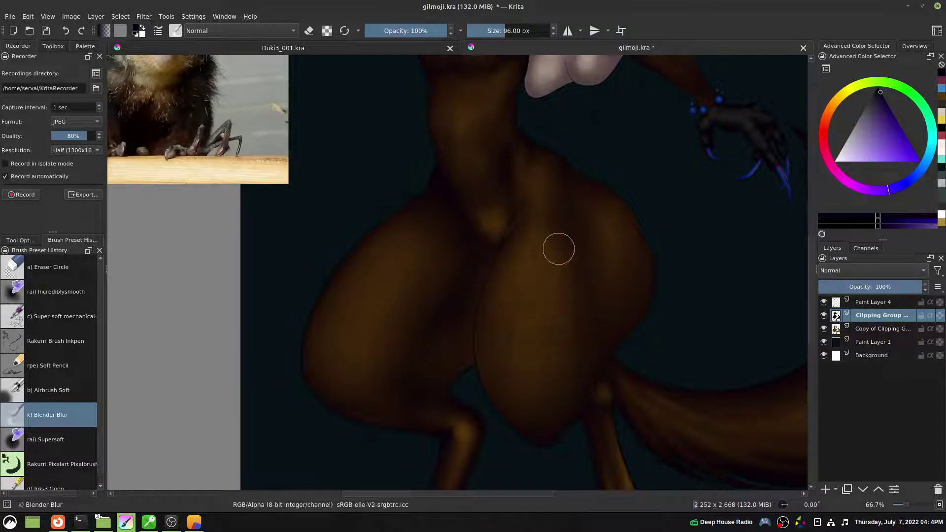
{"action": "left_click_drag", "start_coordinate": [528, 380], "coordinate": [517, 327]}
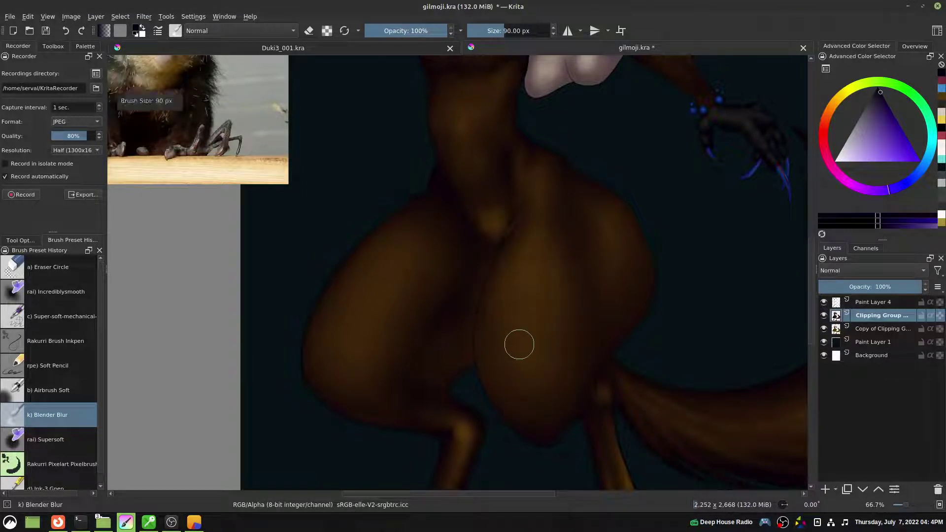
{"action": "key", "text": "bracketleft"}
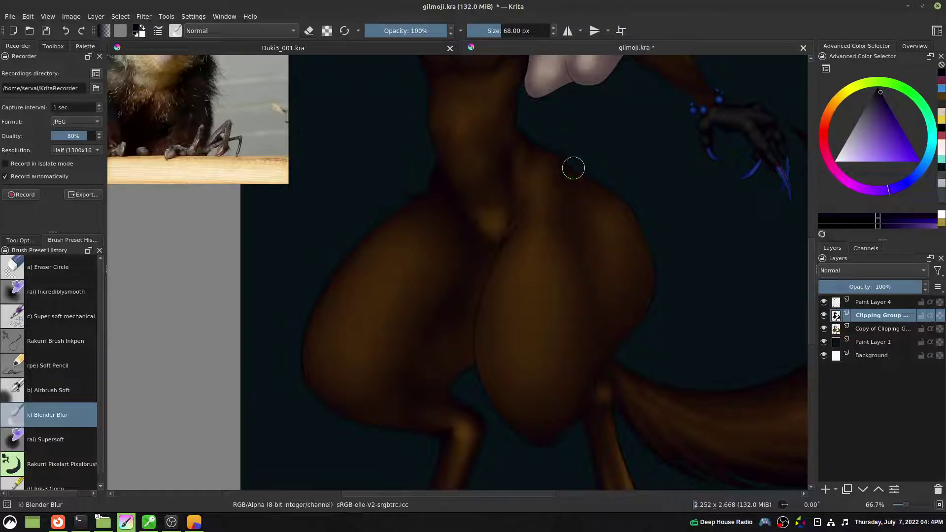
Bring the torso into view and reduce the Blender Blur brush to 51 px for blending it
{"action": "left_click_drag", "start_coordinate": [563, 114], "coordinate": [591, 236]}
{"action": "key", "text": "bracketleft"}
{"action": "key", "text": "bracketleft"}
{"action": "key", "text": "bracketleft"}
{"action": "key", "text": "bracketleft"}
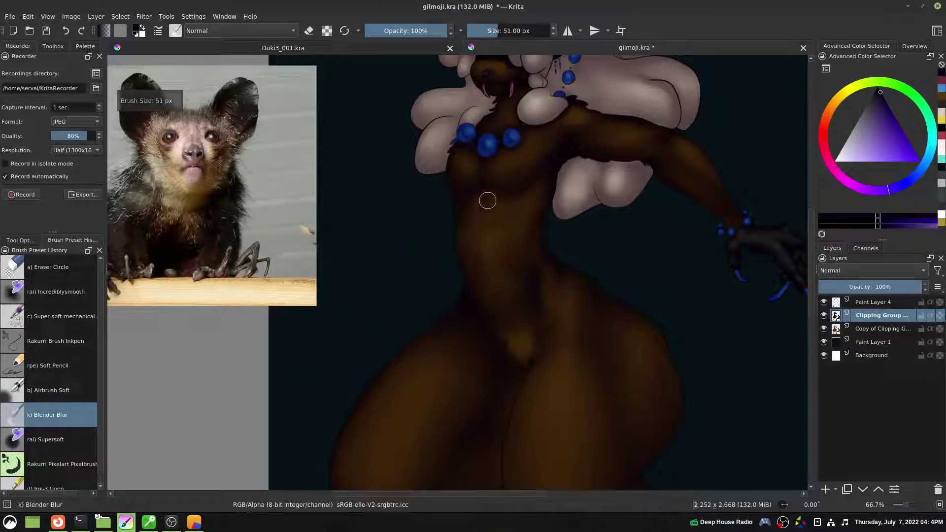
Soften the shading across the lower belly using the Supersoft brush as an eraser at about 78 px
{"action": "key", "text": "slash"}
{"action": "key", "text": "e"}
{"action": "key", "text": "bracketright"}
{"action": "key", "text": "bracketright"}
{"action": "key", "text": "bracketright"}
{"action": "key", "text": "bracketright"}
{"action": "key", "text": "bracketright"}
{"action": "key", "text": "bracketright"}
{"action": "key", "text": "bracketright"}
{"action": "key", "text": "bracketright"}
{"action": "key", "text": "bracketright"}
{"action": "key", "text": "bracketright"}
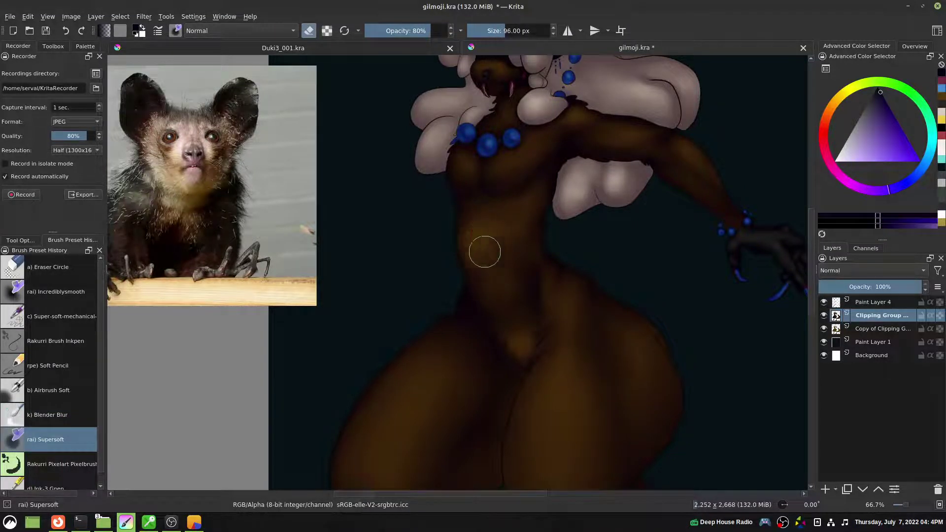
{"action": "key", "text": "bracketleft"}
{"action": "key", "text": "bracketleft"}
{"action": "key", "text": "bracketleft"}
{"action": "key", "text": "bracketleft"}
{"action": "key", "text": "bracketleft"}
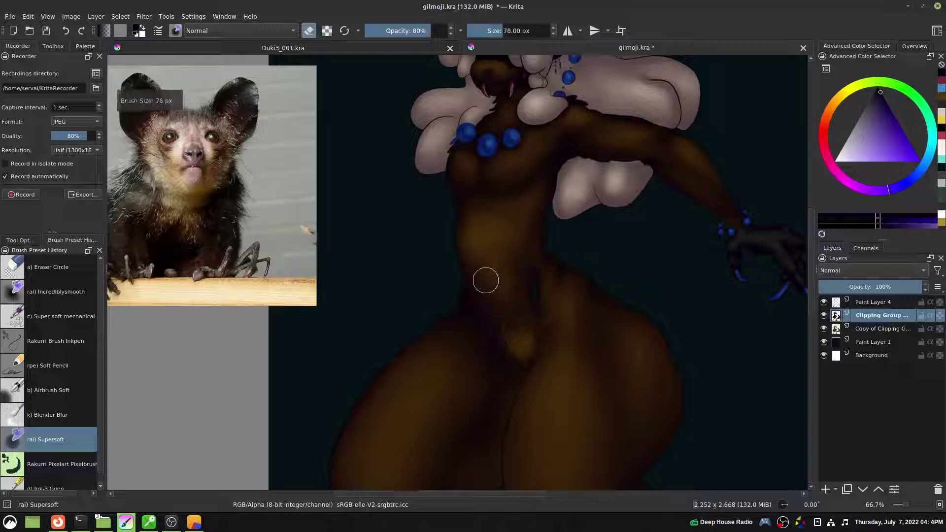
{"action": "key", "text": "bracketleft"}
{"action": "left_click_drag", "start_coordinate": [488, 291], "coordinate": [510, 298]}
{"action": "key", "text": "bracketright"}
{"action": "key", "text": "bracketright"}
{"action": "key", "text": "bracketright"}
Return to Blender Blur, enlarged to 78 px, and blend the belly shading
{"action": "key", "text": "slash"}
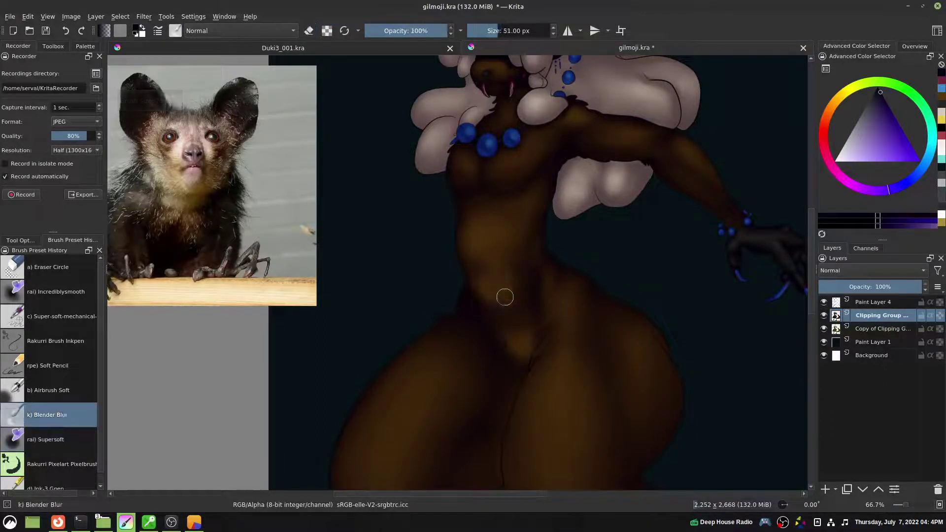
{"action": "key", "text": "bracketright"}
{"action": "key", "text": "bracketright"}
{"action": "key", "text": "bracketright"}
{"action": "key", "text": "bracketright"}
{"action": "key", "text": "bracketright"}
Copy the merged clipping group layer, and step back through the history to just before the group was merged
{"action": "right_click", "coordinate": [908, 317]}
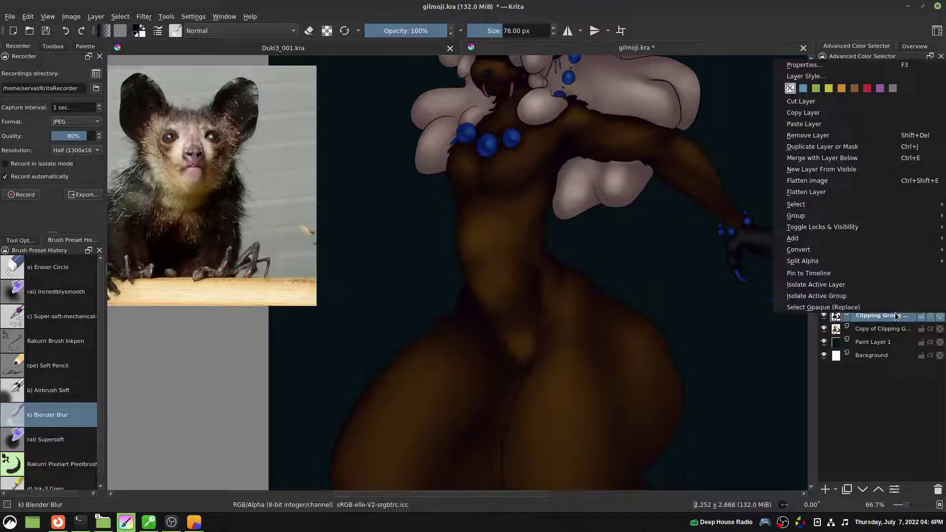
{"action": "left_click", "coordinate": [809, 113]}
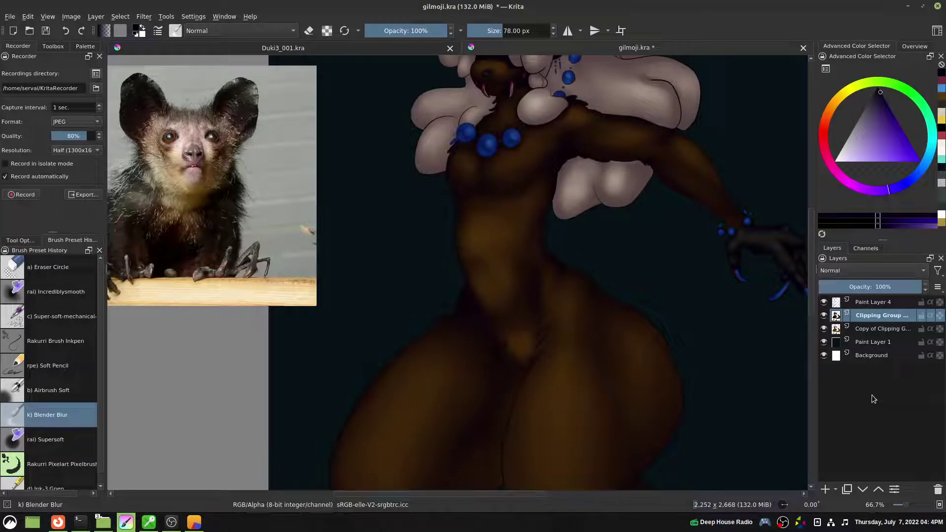
{"action": "key", "text": "ctrl+z"}
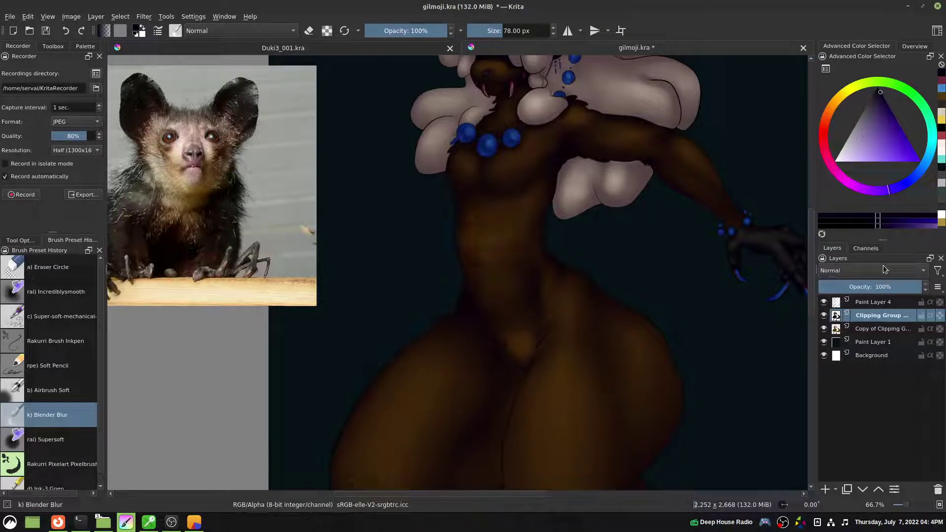
{"action": "key", "text": "ctrl+z"}
{"action": "key", "text": "ctrl+z"}
{"action": "key", "text": "ctrl+z"}
{"action": "key", "text": "ctrl+z"}
{"action": "key", "text": "ctrl+z"}
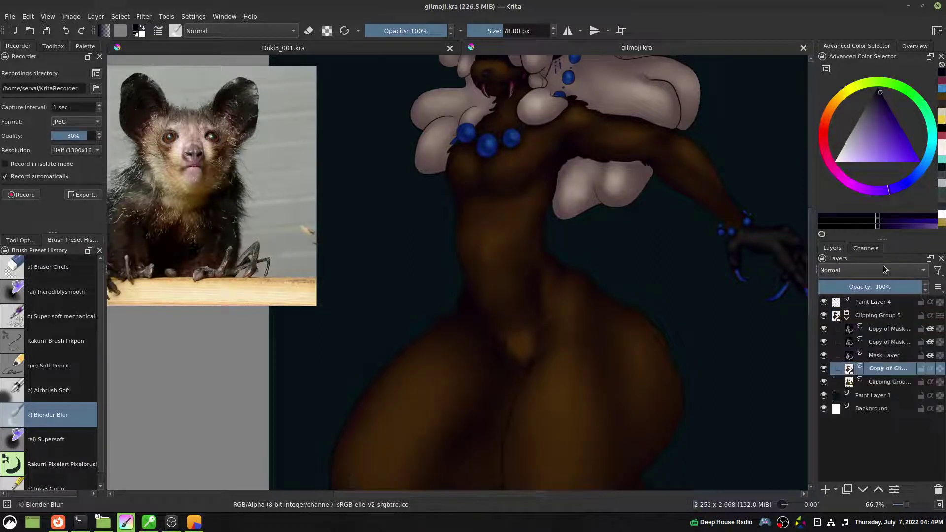
{"action": "key", "text": "ctrl+shift+z"}
{"action": "key", "text": "ctrl+shift+z"}
{"action": "key", "text": "ctrl+shift+z"}
{"action": "key", "text": "ctrl+shift+z"}
{"action": "key", "text": "ctrl+z"}
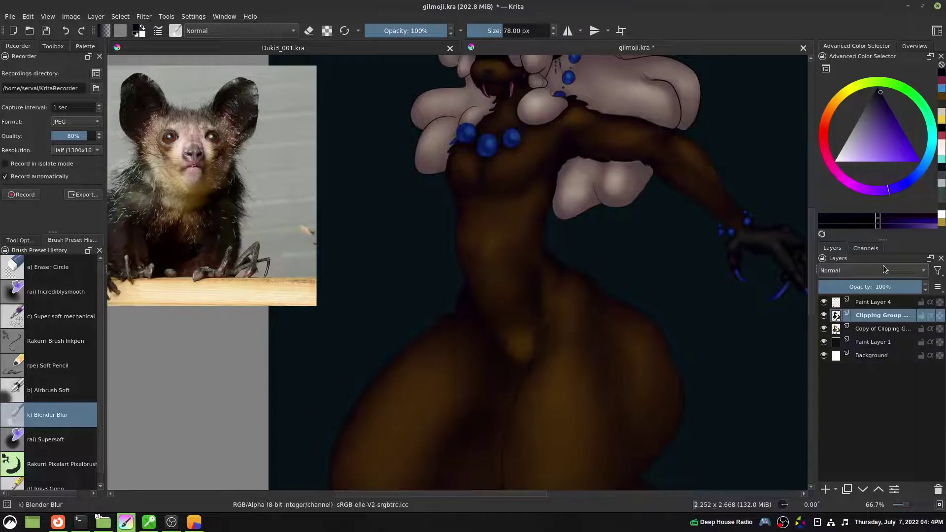
{"action": "key", "text": "ctrl+shift+z"}
{"action": "key", "text": "ctrl+z"}
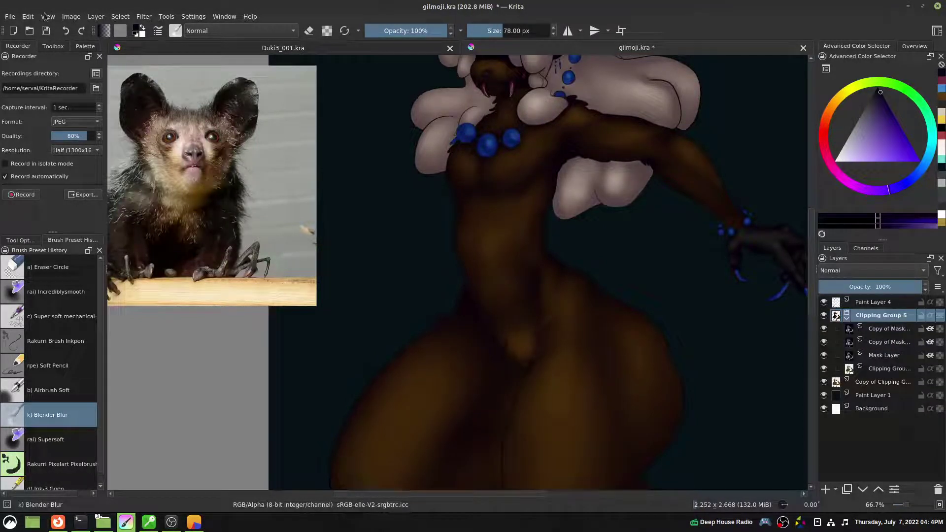
Paste the copied merged layer and move it out of Clipping Group 5 to directly above the group
{"action": "left_click", "coordinate": [26, 17]}
{"action": "left_click", "coordinate": [60, 103]}
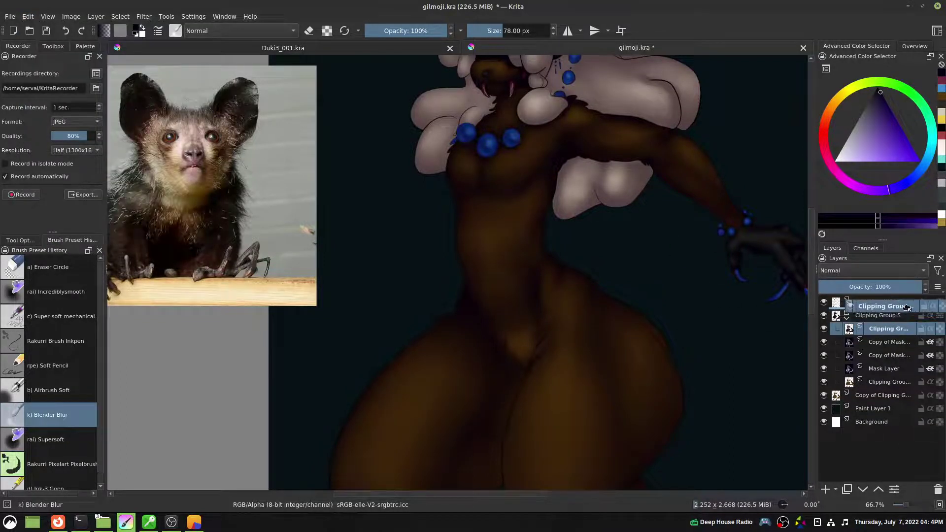
{"action": "key", "text": "ctrl+Page_Up"}
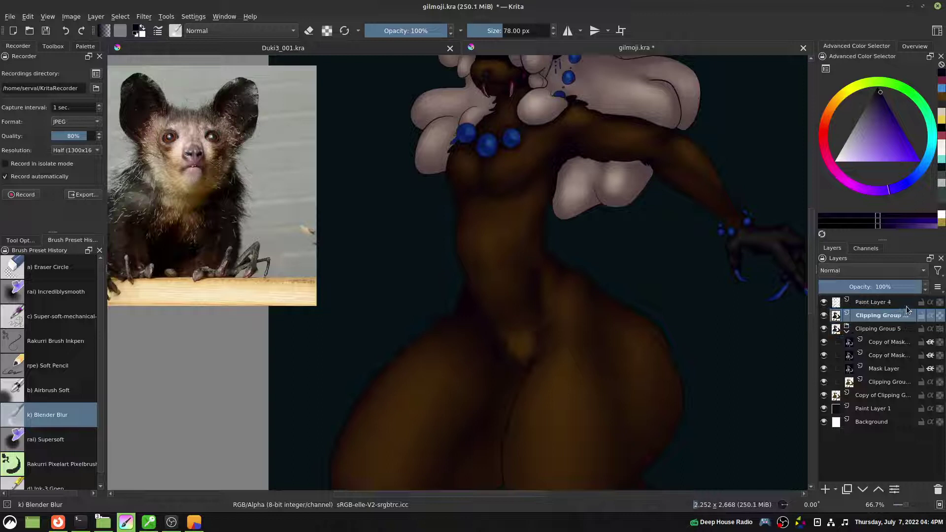
Move the Allanon mask copy out above Clipping Group 5, hide both, and collapse the group
{"action": "left_click", "coordinate": [885, 344]}
{"action": "left_click_drag", "start_coordinate": [886, 344], "coordinate": [896, 325]}
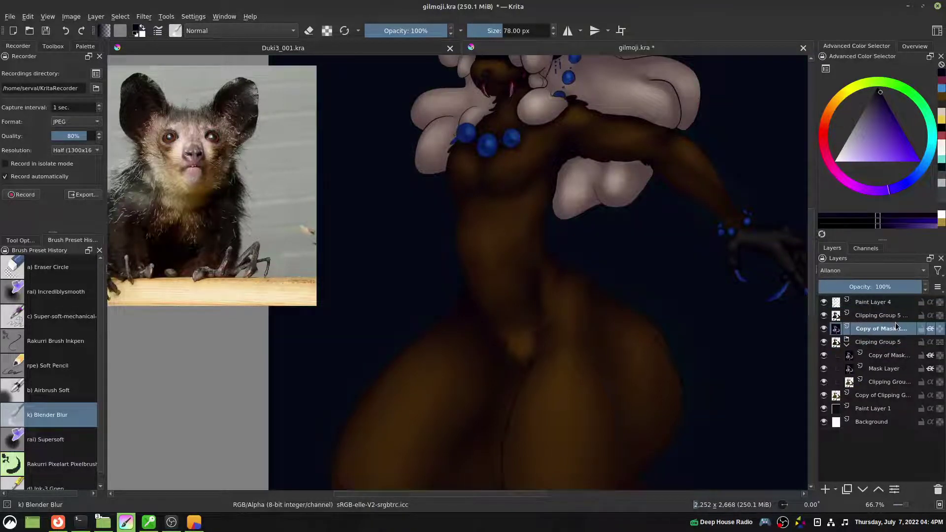
{"action": "left_click", "coordinate": [877, 344]}
{"action": "left_click", "coordinate": [825, 343]}
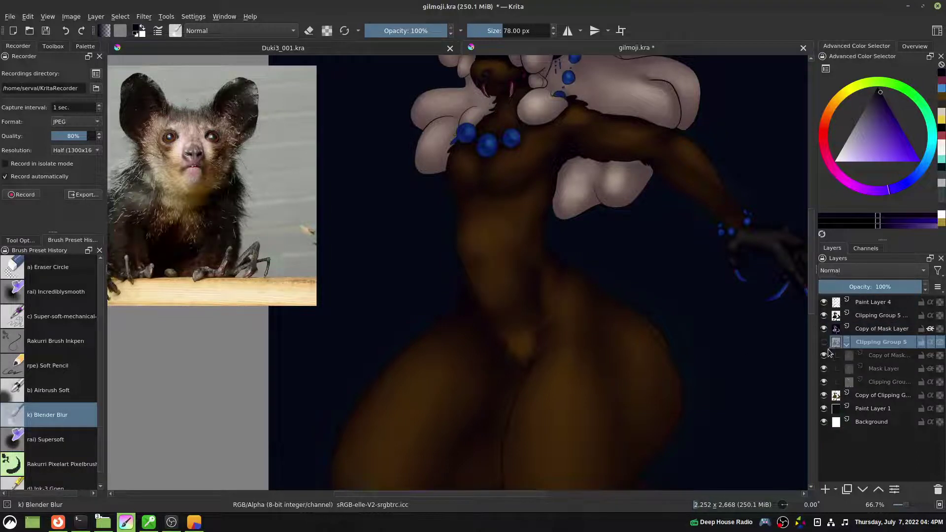
{"action": "left_click", "coordinate": [846, 345]}
{"action": "left_click", "coordinate": [824, 329]}
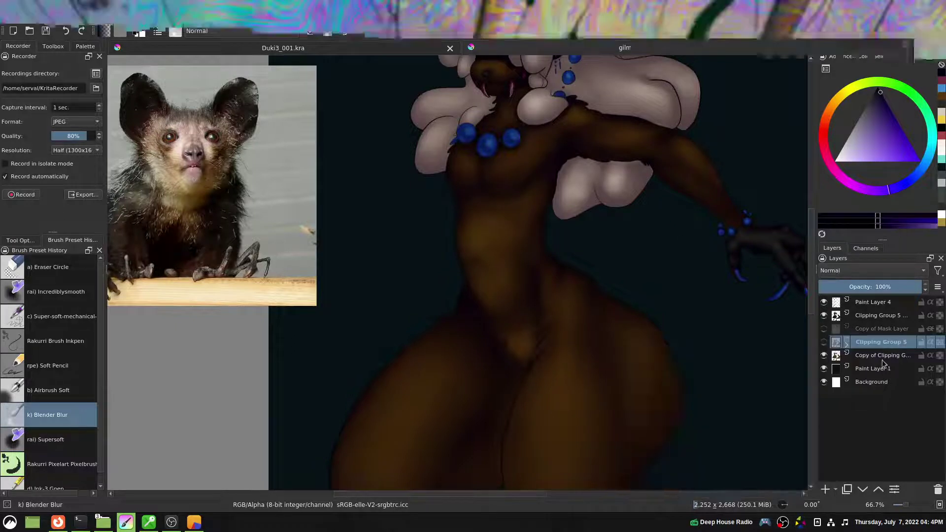
Move the duplicated base layer directly beneath the merged layer and make the merged layer active
{"action": "left_click_drag", "start_coordinate": [887, 356], "coordinate": [897, 329]}
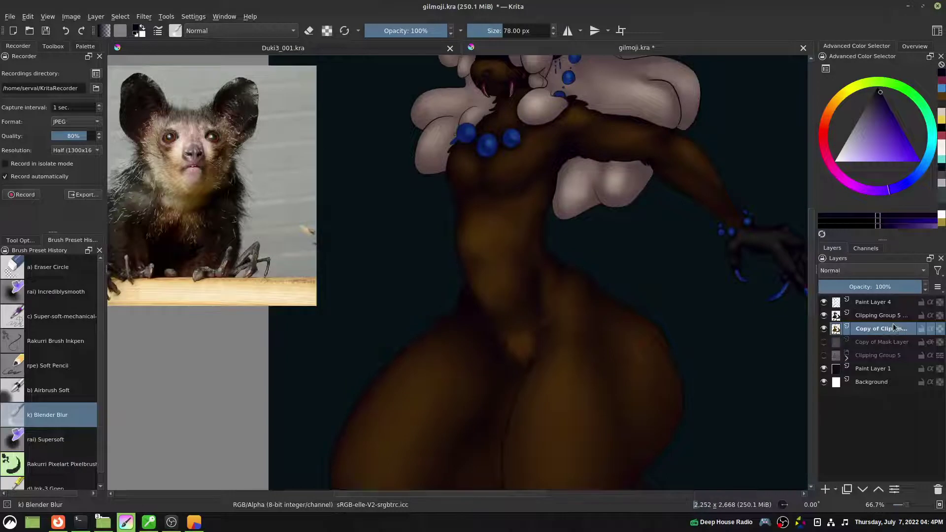
{"action": "left_click", "coordinate": [893, 318]}
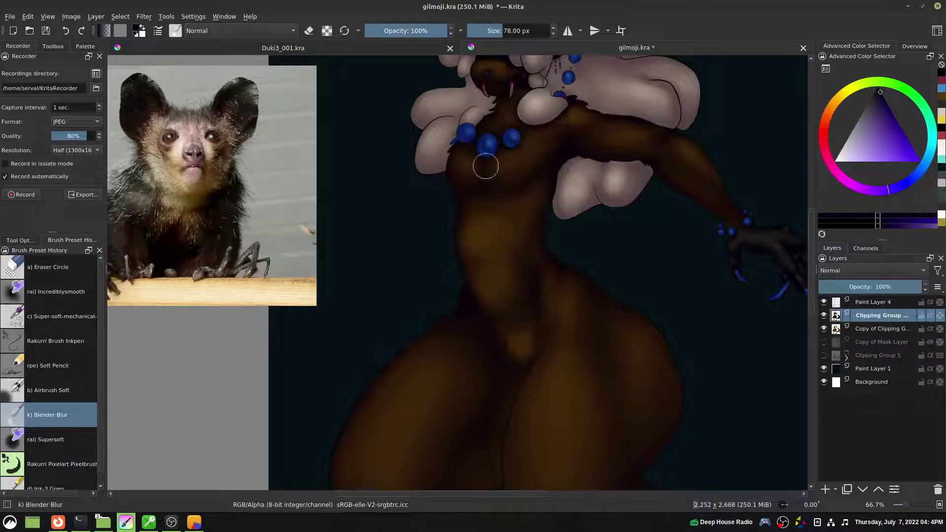
Smooth the chest and torso shading with the Blender Blur brush, working from 78 px down to 51 px
{"action": "mouse_move", "coordinate": [507, 169]}
{"action": "left_mouse_down"}
{"action": "mouse_move", "coordinate": [499, 169]}
{"action": "mouse_move", "coordinate": [508, 196]}
{"action": "left_mouse_up"}
{"action": "mouse_move", "coordinate": [470, 172]}
{"action": "left_mouse_down"}
{"action": "mouse_move", "coordinate": [466, 193]}
{"action": "mouse_move", "coordinate": [537, 183]}
{"action": "mouse_move", "coordinate": [463, 168]}
{"action": "mouse_move", "coordinate": [465, 154]}
{"action": "mouse_move", "coordinate": [492, 159]}
{"action": "mouse_move", "coordinate": [467, 185]}
{"action": "left_mouse_up"}
{"action": "key", "text": "bracketleft"}
{"action": "key", "text": "bracketleft"}
{"action": "key", "text": "bracketleft"}
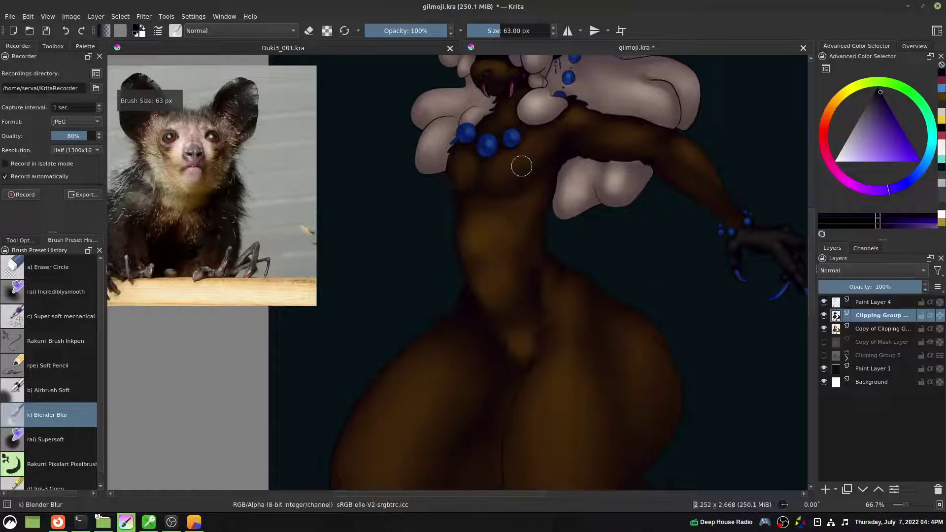
{"action": "key", "text": "bracketright"}
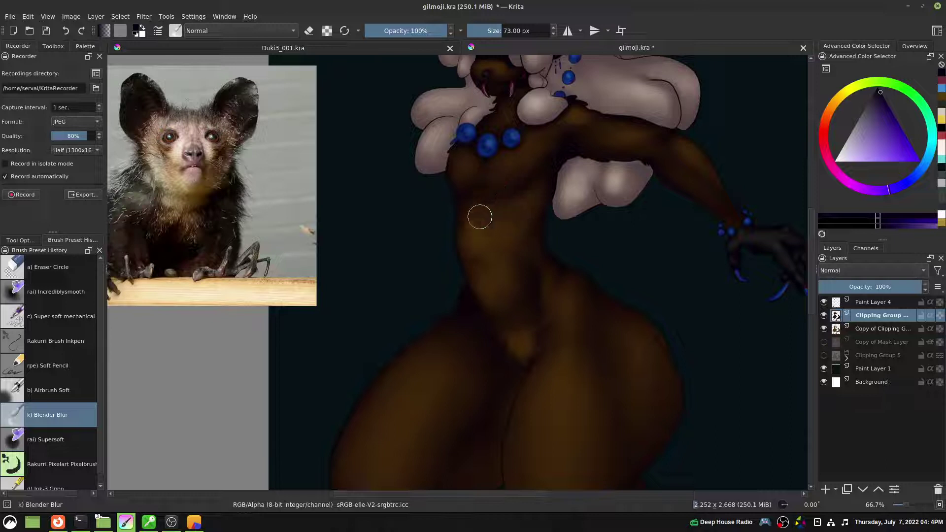
{"action": "mouse_move", "coordinate": [507, 292]}
{"action": "left_mouse_down"}
{"action": "mouse_move", "coordinate": [503, 274]}
{"action": "mouse_move", "coordinate": [490, 291]}
{"action": "mouse_move", "coordinate": [532, 254]}
{"action": "mouse_move", "coordinate": [507, 313]}
{"action": "mouse_move", "coordinate": [514, 255]}
{"action": "mouse_move", "coordinate": [521, 280]}
{"action": "mouse_move", "coordinate": [519, 297]}
{"action": "mouse_move", "coordinate": [498, 230]}
{"action": "mouse_move", "coordinate": [509, 226]}
{"action": "mouse_move", "coordinate": [510, 261]}
{"action": "mouse_move", "coordinate": [473, 250]}
{"action": "mouse_move", "coordinate": [486, 273]}
{"action": "mouse_move", "coordinate": [544, 279]}
{"action": "mouse_move", "coordinate": [547, 196]}
{"action": "mouse_move", "coordinate": [537, 214]}
{"action": "left_mouse_up"}
{"action": "key", "text": "ctrl+]"}
{"action": "key", "text": "["}
{"action": "key", "text": "["}
{"action": "key", "text": "["}
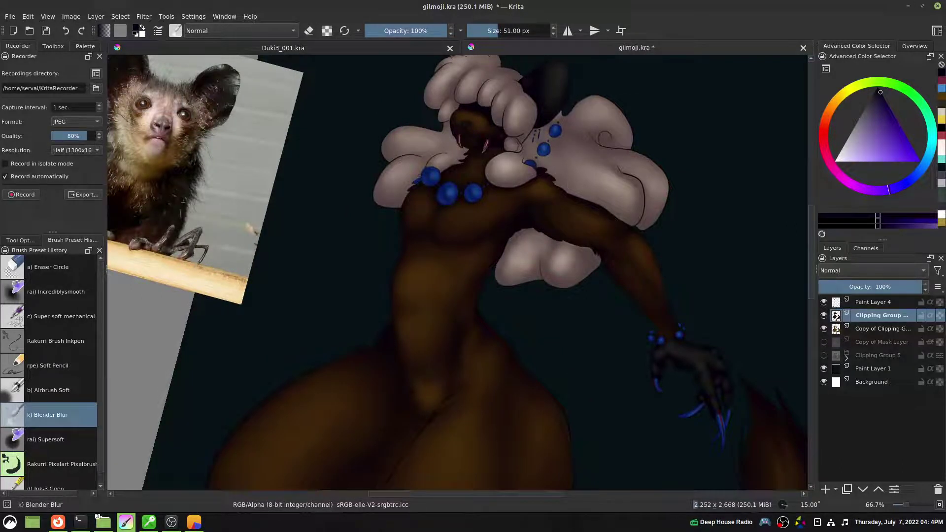
Lighten the shoulder and the chest below the necklace using the Supersoft brush as an eraser at 51 to 73 px
{"action": "left_click_drag", "start_coordinate": [608, 138], "coordinate": [548, 168]}
{"action": "key", "text": "ctrl+plus"}
{"action": "key", "text": "ctrl+]"}
{"action": "key", "text": "ctrl+]"}
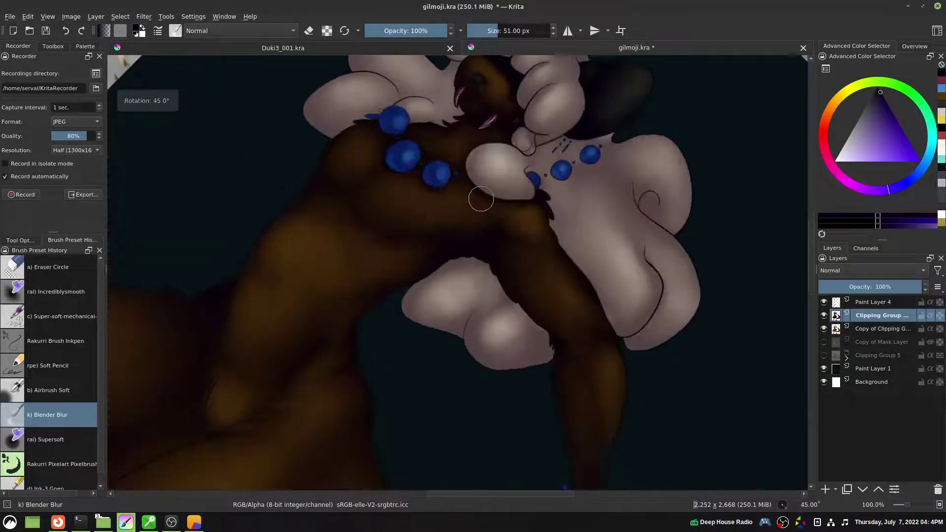
{"action": "key", "text": "slash"}
{"action": "key", "text": "bracketleft"}
{"action": "key", "text": "bracketleft"}
{"action": "key", "text": "bracketleft"}
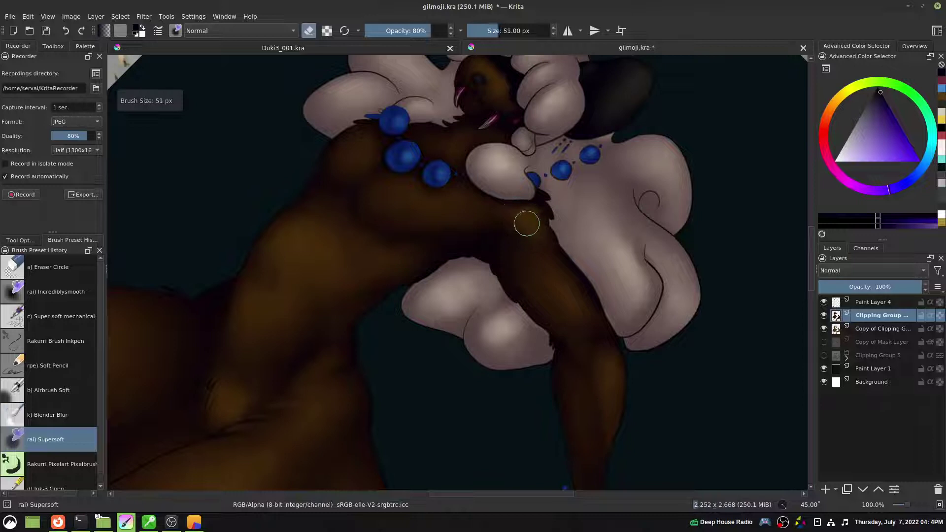
{"action": "key", "text": "bracketright"}
{"action": "key", "text": "bracketright"}
{"action": "key", "text": "bracketright"}
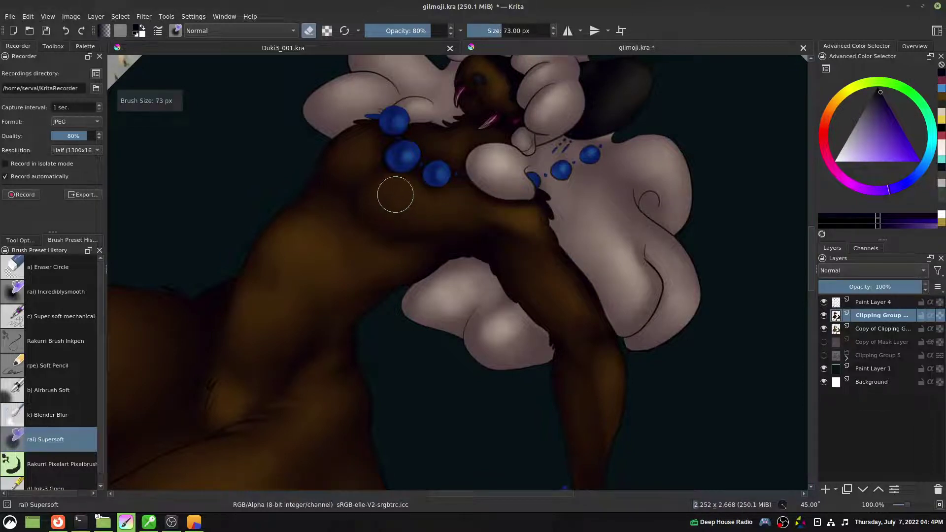
{"action": "key", "text": "bracketleft"}
{"action": "key", "text": "bracketleft"}
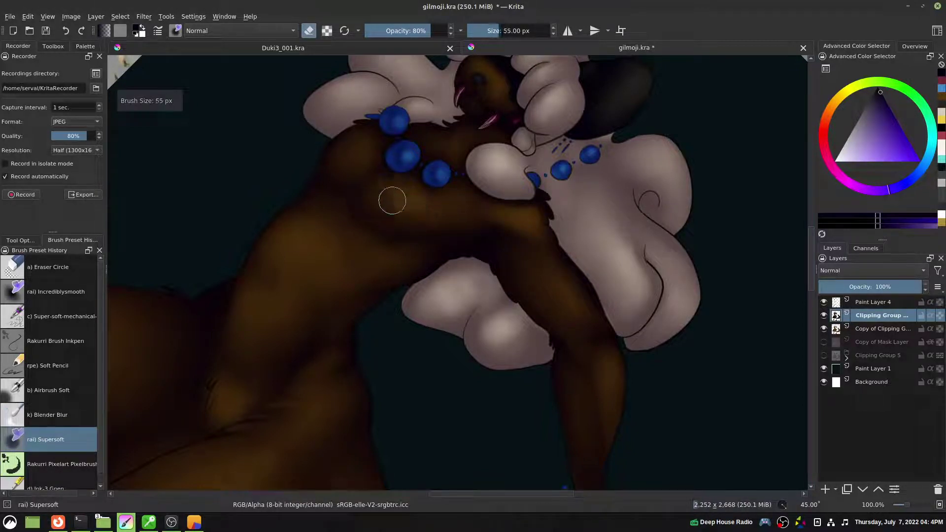
Blend the lightened chest highlights into the shadow with the Blender Blur brush at 51 and 30 px
{"action": "key", "text": "slash"}
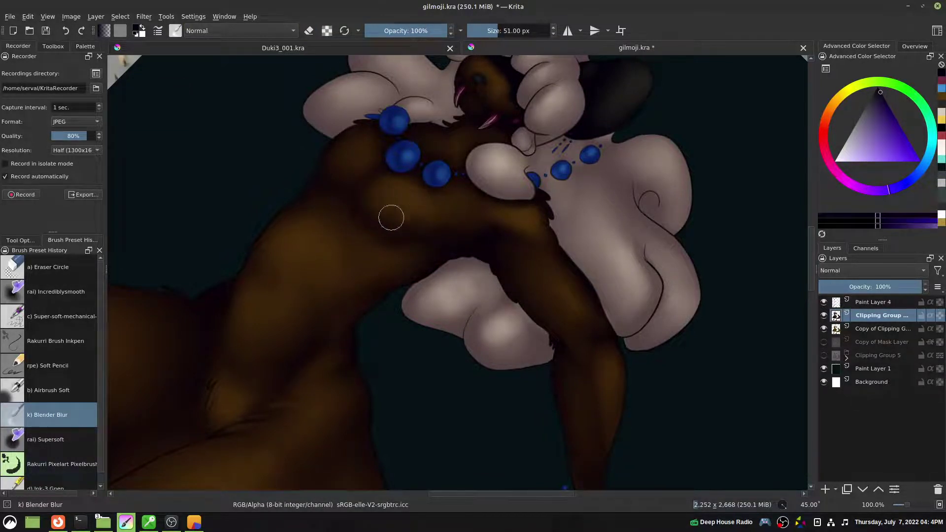
{"action": "key", "text": "4"}
{"action": "key", "text": "minus"}
{"action": "key", "text": "equal"}
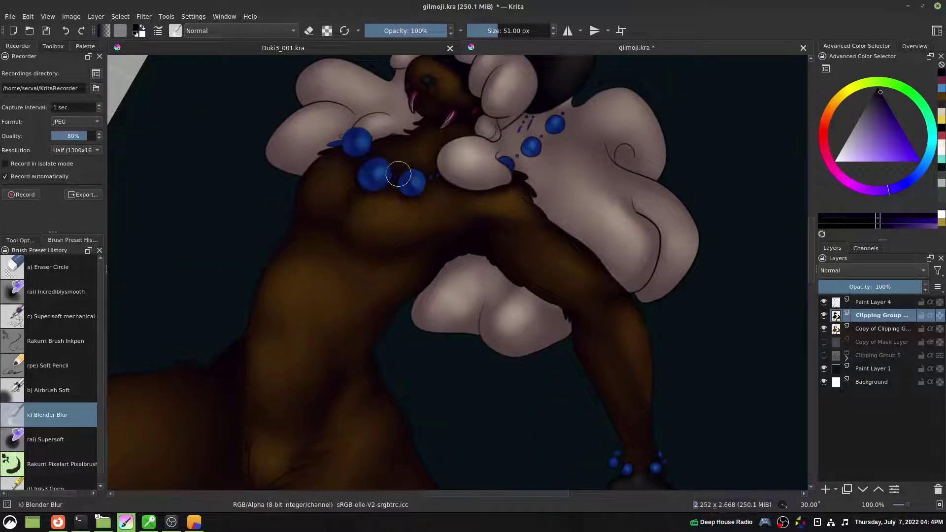
{"action": "key", "text": "bracketleft"}
{"action": "left_click_drag", "start_coordinate": [409, 155], "coordinate": [497, 178]}
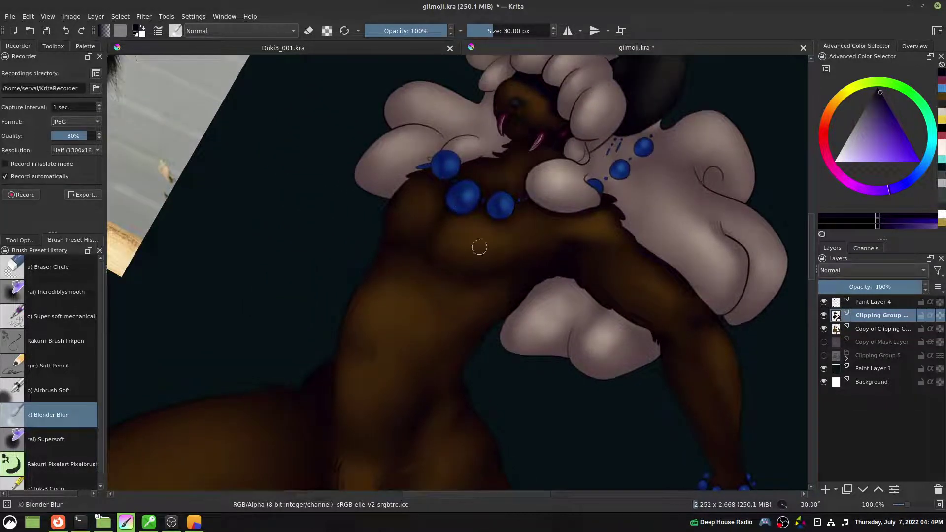
Lighten the chest just under the beads with the 41 px Supersoft eraser and blend it with Blender Blur at 38 px
{"action": "key", "text": "bracketright"}
{"action": "key", "text": "slash"}
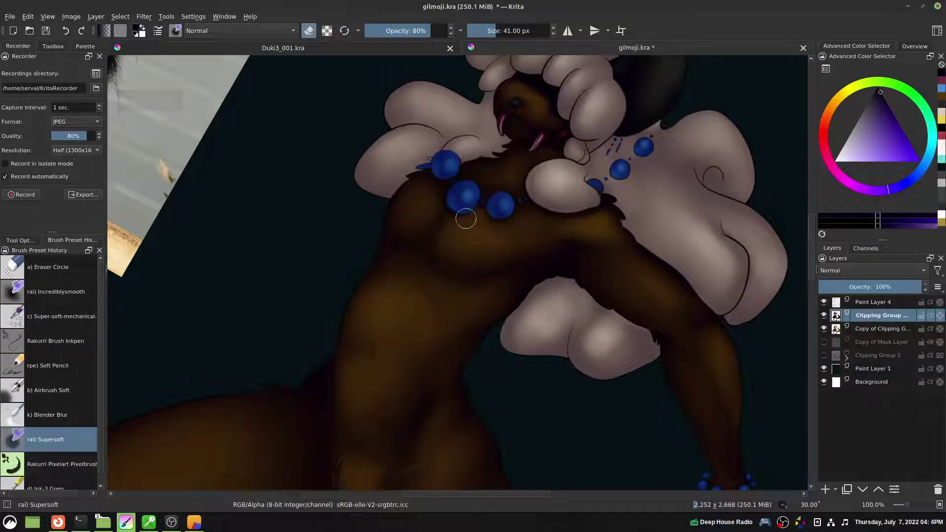
{"action": "key", "text": "slash"}
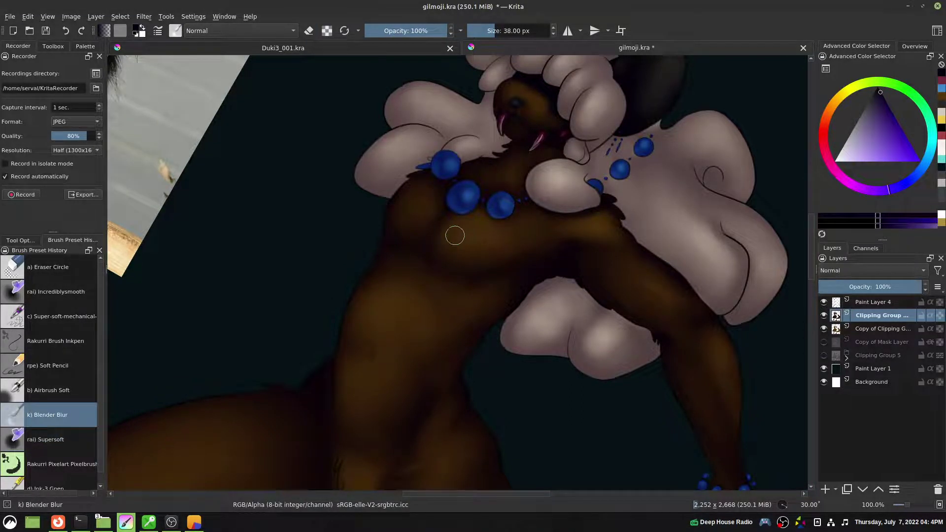
Brighten the left side of the chest with the Supersoft eraser at up to 68 px and soften it with Blender Blur
{"action": "key", "text": "4"}
{"action": "key", "text": "slash"}
{"action": "key", "text": "bracketright"}
{"action": "key", "text": "bracketright"}
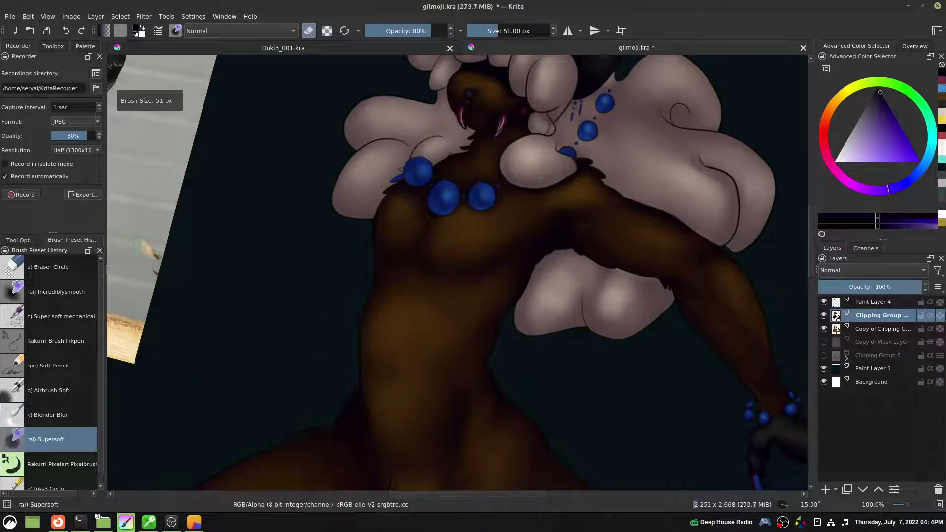
{"action": "key", "text": "bracketright"}
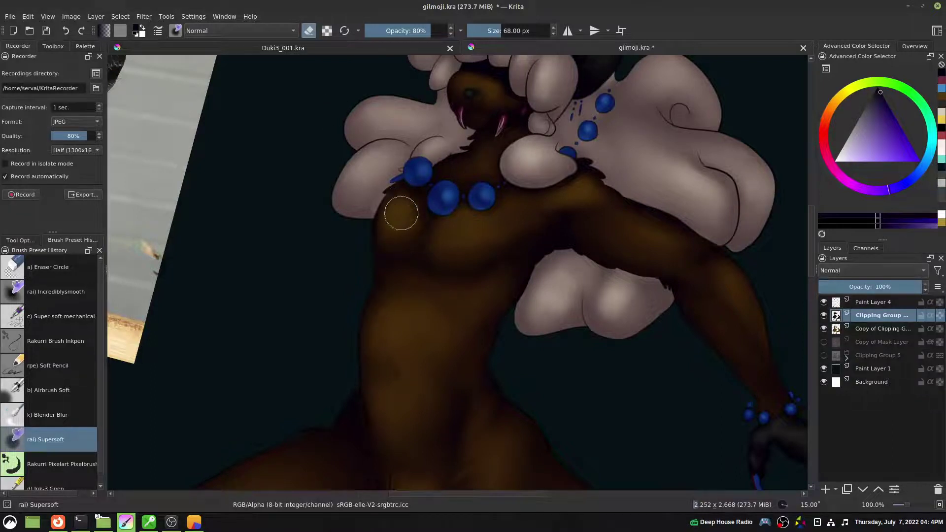
{"action": "key", "text": "slash"}
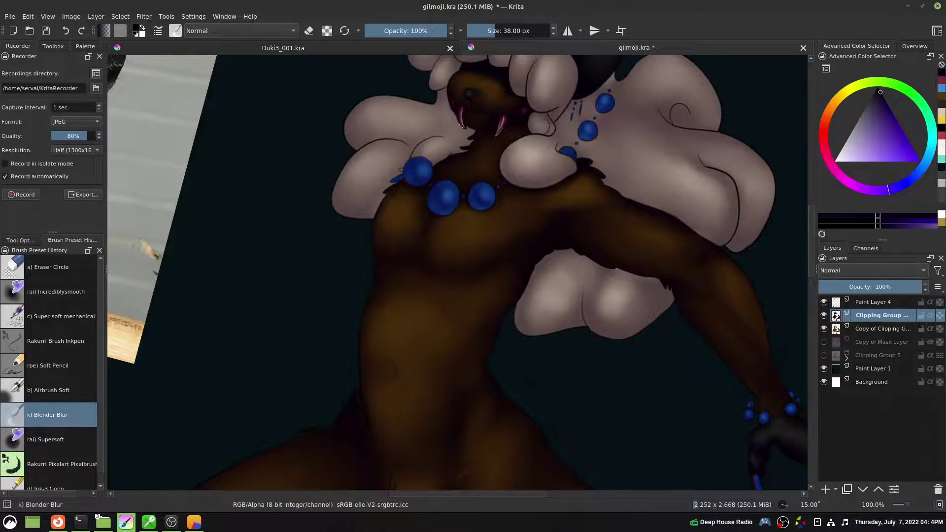
Paint over the blue and unfilled fur tufts beside the leftmost necklace bead in sampled dark brown using the Rakurri Brush Inkpen at 10 px
{"action": "key", "text": "5"}
{"action": "key", "text": "plus"}
{"action": "key", "text": "plus"}
{"action": "key", "text": "plus"}
{"action": "key", "text": "plus"}
{"action": "left_click_drag", "start_coordinate": [350, 200], "coordinate": [516, 363]}
{"action": "left_click_drag", "start_coordinate": [438, 223], "coordinate": [529, 296]}
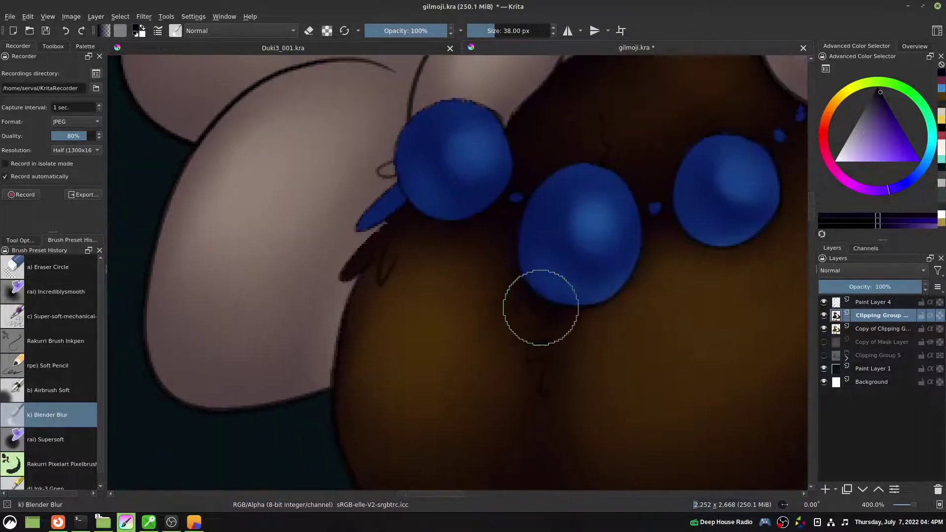
{"action": "left_click", "coordinate": [390, 231], "text": "ctrl"}
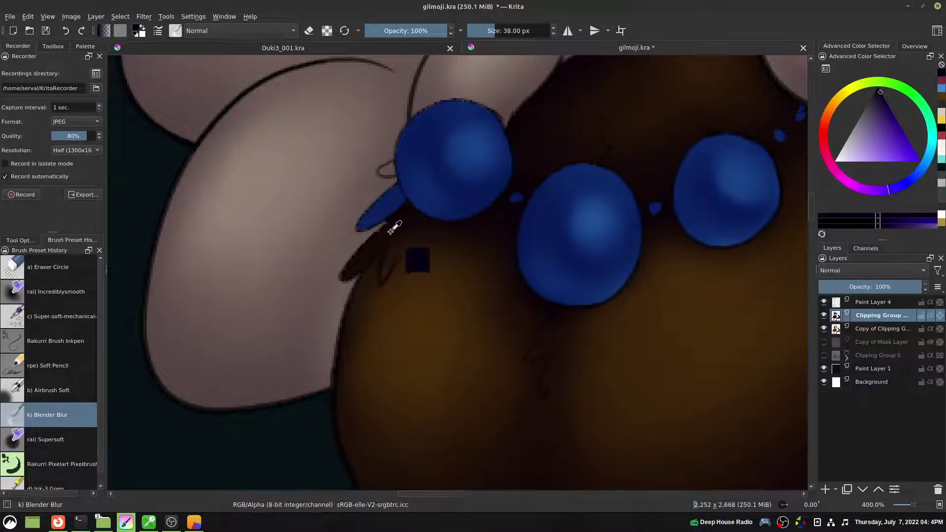
{"action": "key", "text": "slash"}
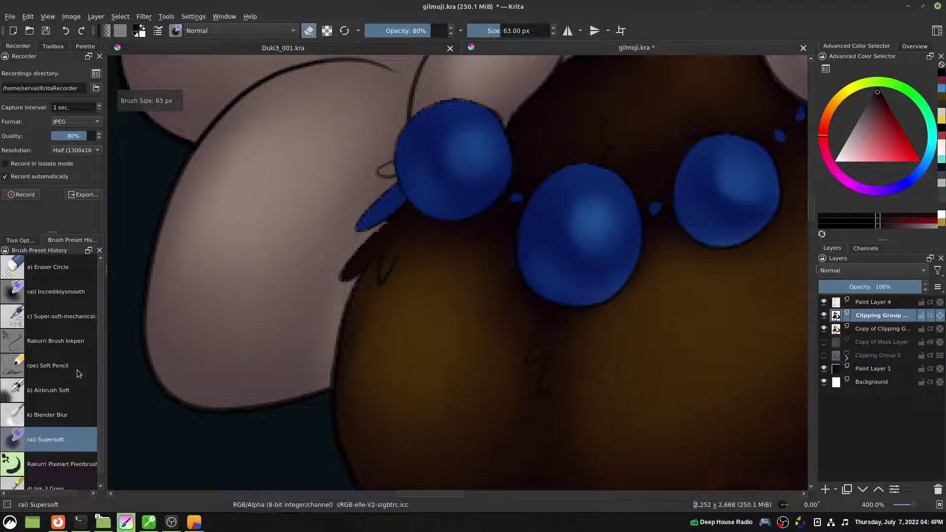
{"action": "left_click", "coordinate": [72, 340]}
{"action": "key", "text": "bracketleft"}
{"action": "key", "text": "bracketleft"}
{"action": "key", "text": "bracketleft"}
{"action": "key", "text": "bracketleft"}
{"action": "key", "text": "bracketleft"}
{"action": "key", "text": "bracketleft"}
{"action": "key", "text": "bracketleft"}
{"action": "key", "text": "bracketleft"}
{"action": "mouse_move", "coordinate": [371, 219]}
{"action": "left_mouse_down"}
{"action": "mouse_move", "coordinate": [392, 204]}
{"action": "mouse_move", "coordinate": [364, 226]}
{"action": "left_mouse_up"}
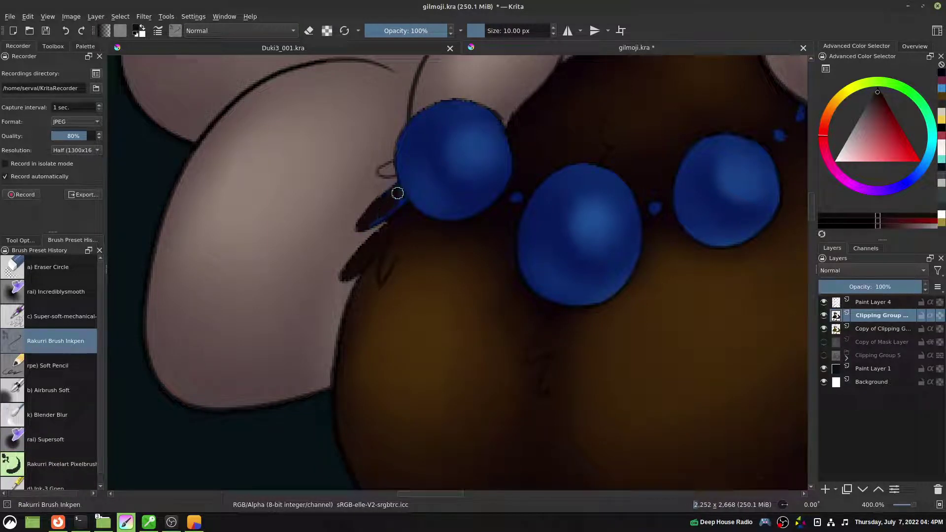
{"action": "mouse_move", "coordinate": [381, 211]}
{"action": "left_mouse_down"}
{"action": "mouse_move", "coordinate": [400, 205]}
{"action": "mouse_move", "coordinate": [385, 173]}
{"action": "left_mouse_up"}
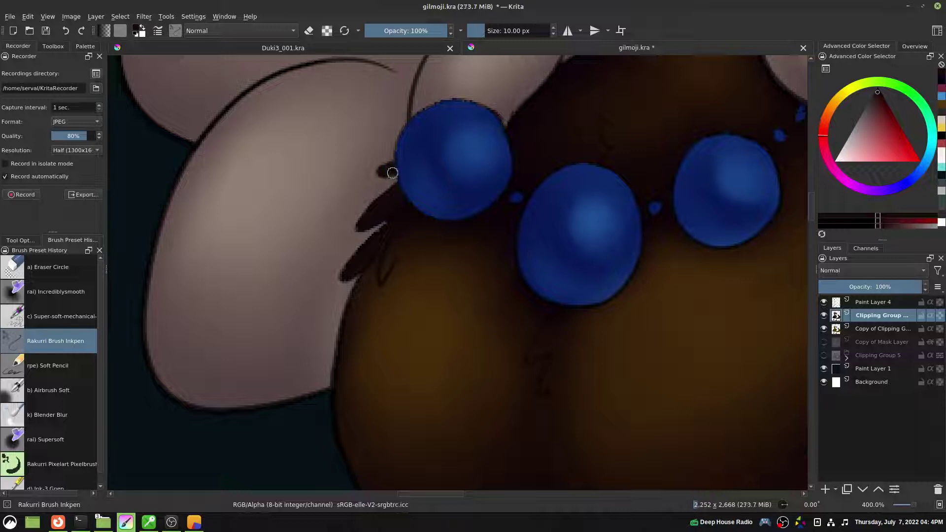
Shade the shoulder fur tufts with sampled brown highlights and dark shadows using the Supersoft brush at 7 px with eraser mode off
{"action": "key", "text": "minus"}
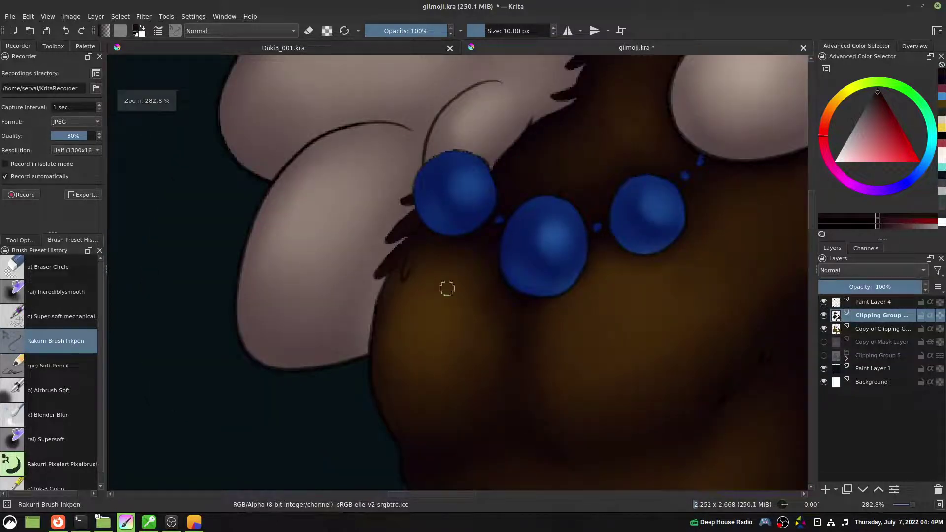
{"action": "left_click", "coordinate": [426, 313], "text": "ctrl"}
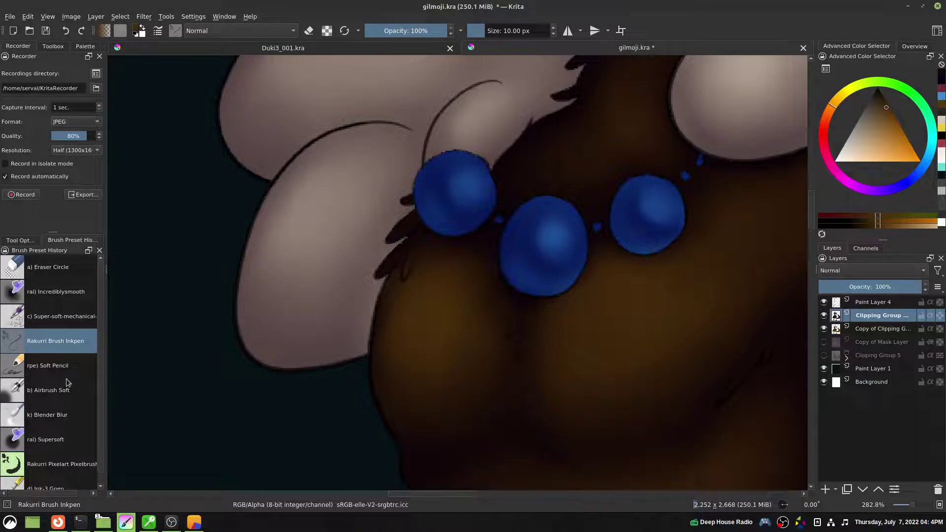
{"action": "left_click", "coordinate": [59, 293]}
{"action": "left_click", "coordinate": [72, 441]}
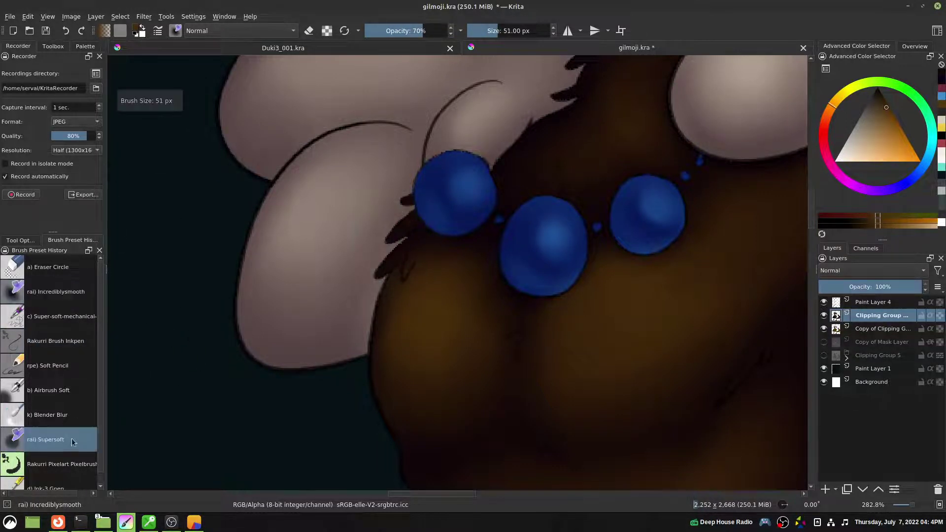
{"action": "key", "text": "bracketleft"}
{"action": "key", "text": "bracketleft"}
{"action": "key", "text": "bracketleft"}
{"action": "key", "text": "bracketleft"}
{"action": "key", "text": "bracketleft"}
{"action": "key", "text": "bracketleft"}
{"action": "key", "text": "bracketleft"}
{"action": "key", "text": "bracketleft"}
{"action": "key", "text": "bracketleft"}
{"action": "key", "text": "bracketleft"}
{"action": "key", "text": "bracketleft"}
{"action": "key", "text": "bracketleft"}
{"action": "key", "text": "bracketleft"}
{"action": "key", "text": "bracketleft"}
{"action": "key", "text": "bracketleft"}
{"action": "key", "text": "bracketleft"}
{"action": "key", "text": "bracketleft"}
{"action": "key", "text": "bracketleft"}
{"action": "key", "text": "bracketleft"}
{"action": "key", "text": "bracketleft"}
{"action": "left_click_drag", "start_coordinate": [387, 267], "coordinate": [420, 231]}
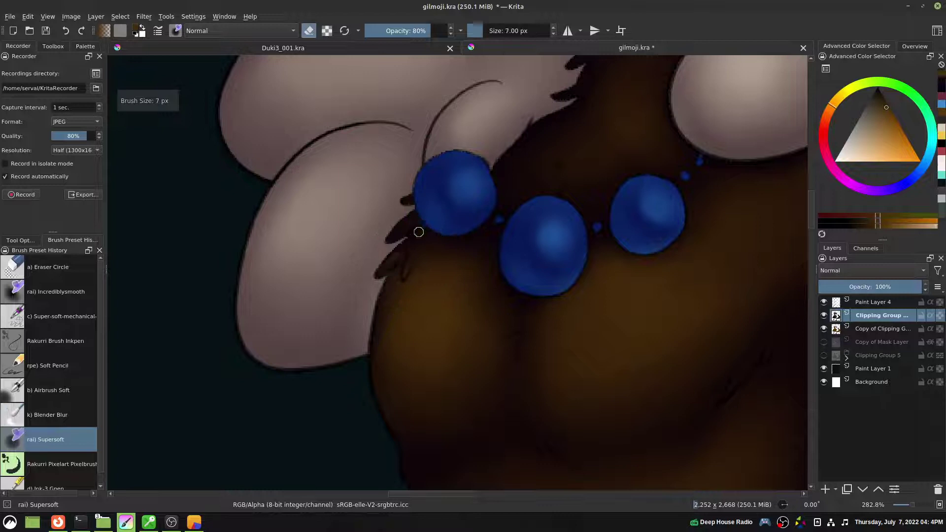
{"action": "key", "text": "e"}
{"action": "mouse_move", "coordinate": [407, 239]}
{"action": "left_mouse_down", "text": "shift"}
{"action": "mouse_move", "coordinate": [414, 233]}
{"action": "mouse_move", "coordinate": [401, 228]}
{"action": "mouse_move", "coordinate": [420, 216]}
{"action": "left_mouse_up", "text": "shift"}
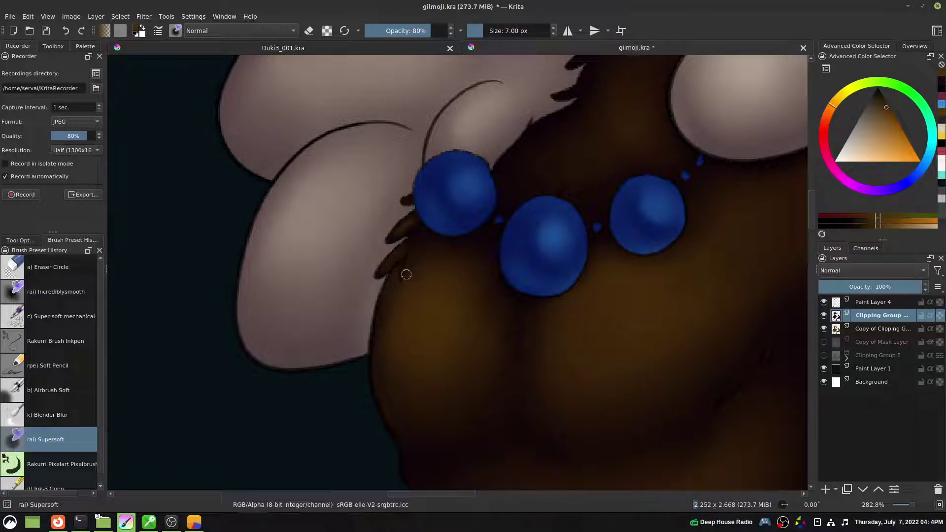
{"action": "left_click", "coordinate": [419, 233], "text": "ctrl"}
{"action": "mouse_move", "coordinate": [423, 238]}
{"action": "left_mouse_down"}
{"action": "mouse_move", "coordinate": [404, 277]}
{"action": "mouse_move", "coordinate": [427, 234]}
{"action": "mouse_move", "coordinate": [406, 278]}
{"action": "mouse_move", "coordinate": [415, 256]}
{"action": "left_mouse_up"}
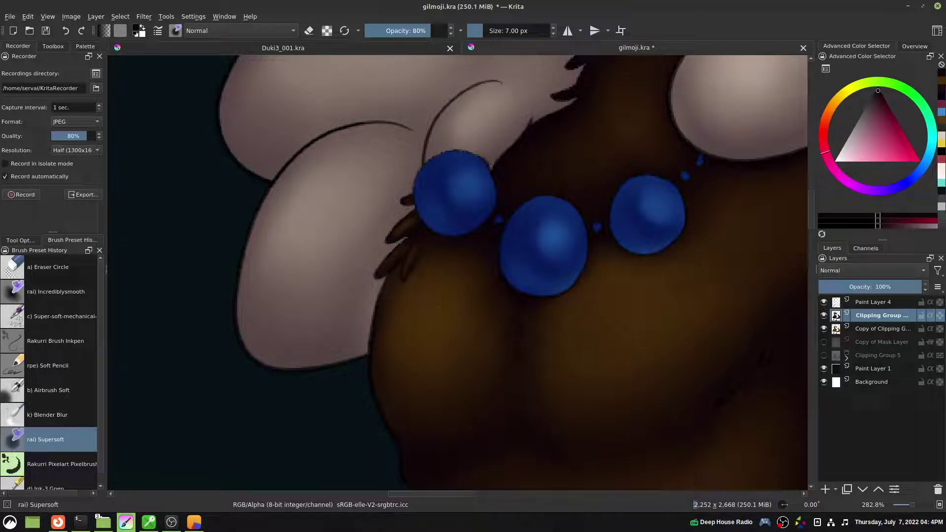
Paint small fur tufts below the central bead with sampled brown at 6 to 10 px and add finer dark accents
{"action": "left_click", "coordinate": [517, 323], "text": "ctrl"}
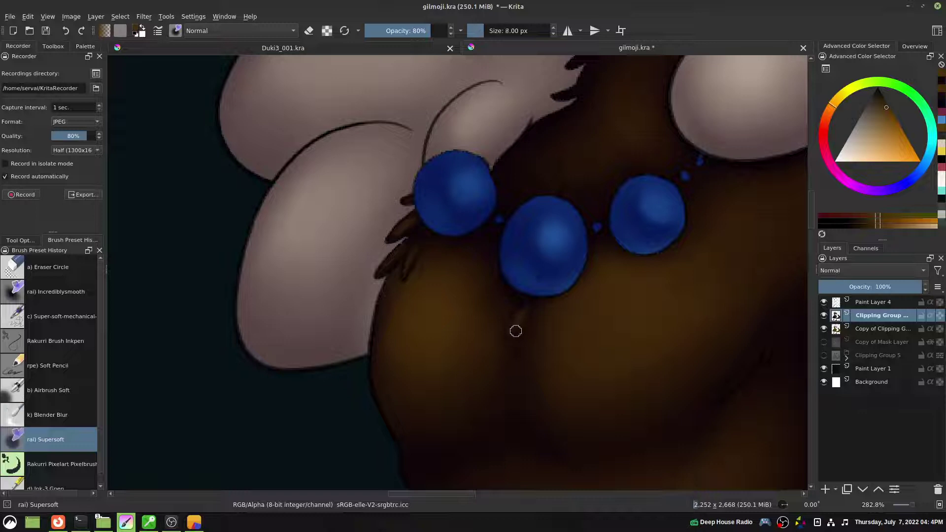
{"action": "key", "text": "bracketright"}
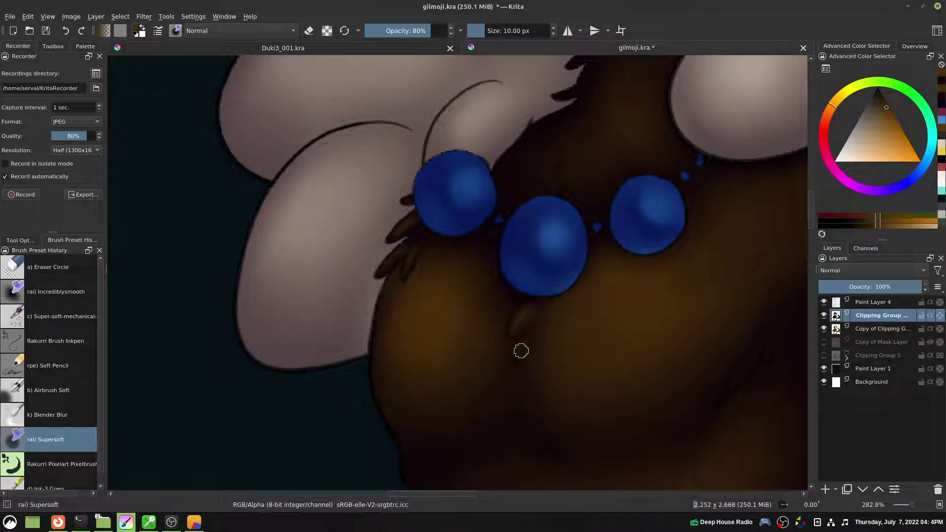
{"action": "key", "text": "bracketleft"}
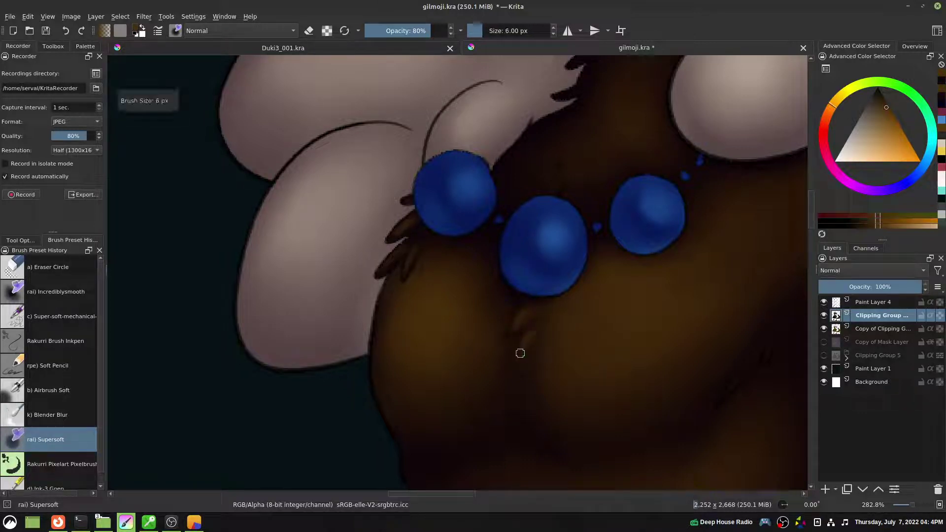
{"action": "key", "text": "d"}
{"action": "key", "text": "bracketleft"}
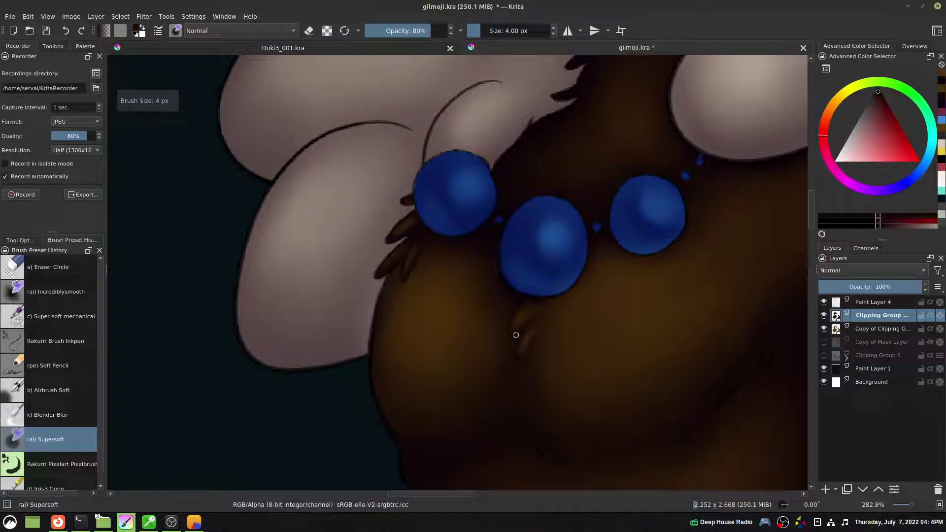
{"action": "left_click_drag", "start_coordinate": [516, 336], "coordinate": [521, 334]}
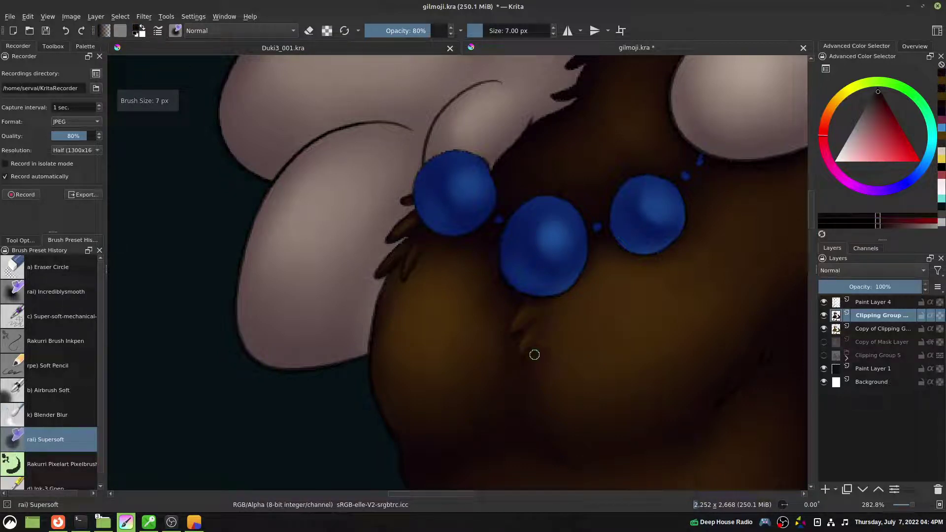
Soften the new fur tufts below the central bead with the Blender Blur brush, reduced to 16 px
{"action": "key", "text": "slash"}
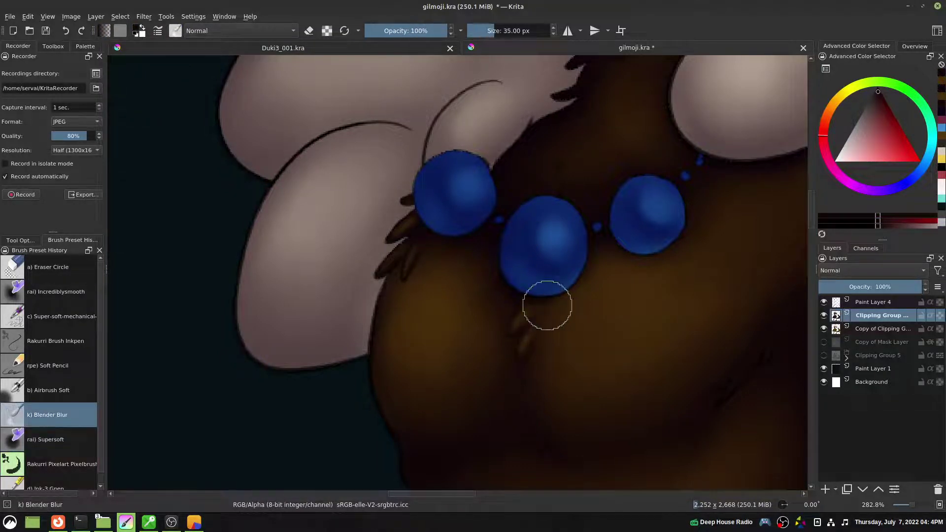
{"action": "key", "text": "bracketleft"}
{"action": "key", "text": "bracketleft"}
{"action": "key", "text": "minus"}
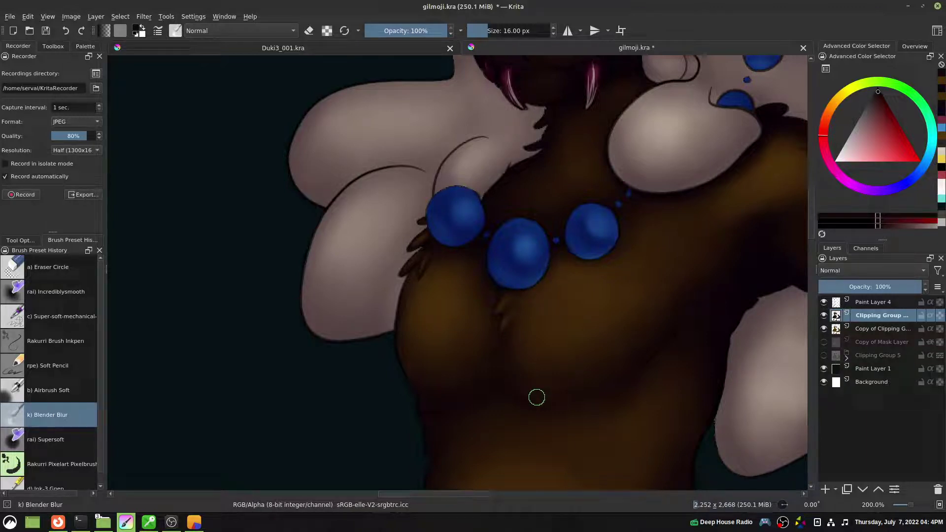
Lighten a small fur tuft at the lower end of the chest's midline with the Supersoft eraser at 8 px, and return to Blender Blur
{"action": "key", "text": "slash"}
{"action": "key", "text": "e"}
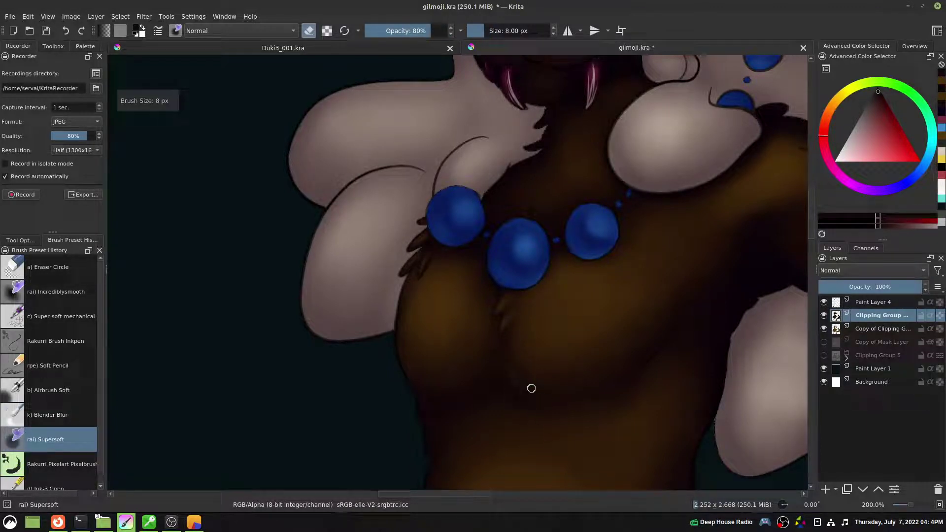
{"action": "key", "text": "slash"}
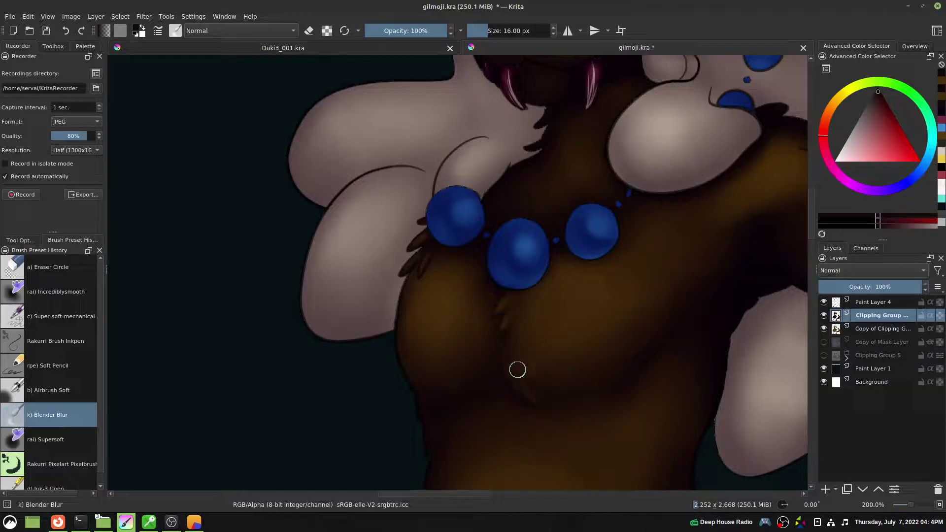
Smooth the shading across the chest below the beads with the Blender Blur brush enlarged to 47 px
{"action": "key", "text": "1"}
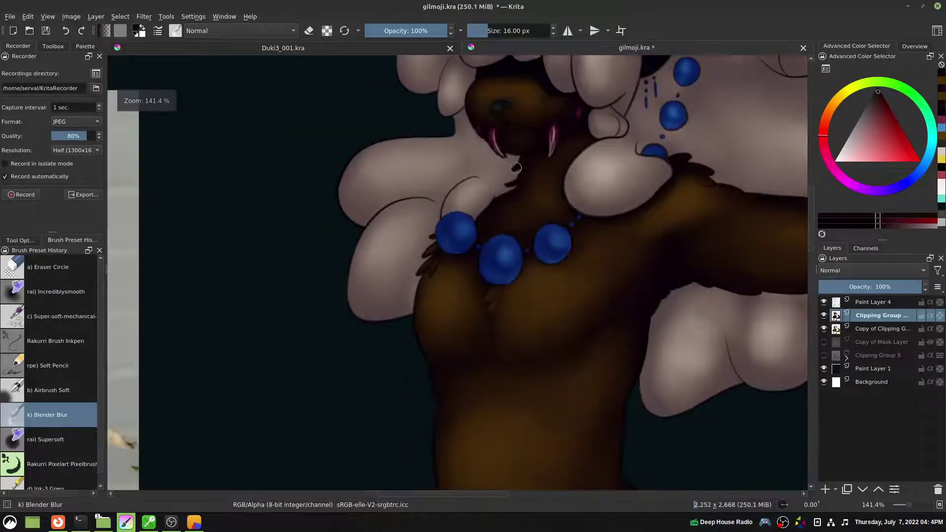
{"action": "key", "text": "minus"}
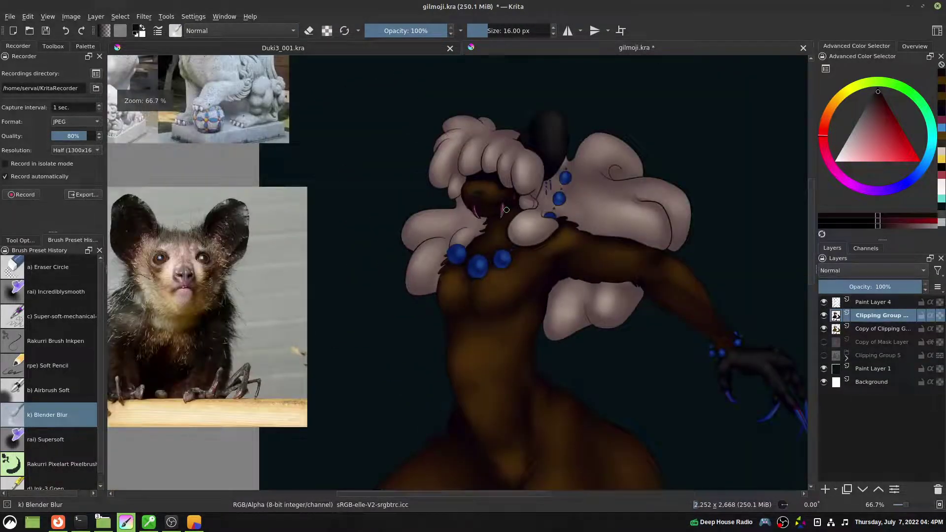
{"action": "key", "text": "plus"}
{"action": "key", "text": "plus"}
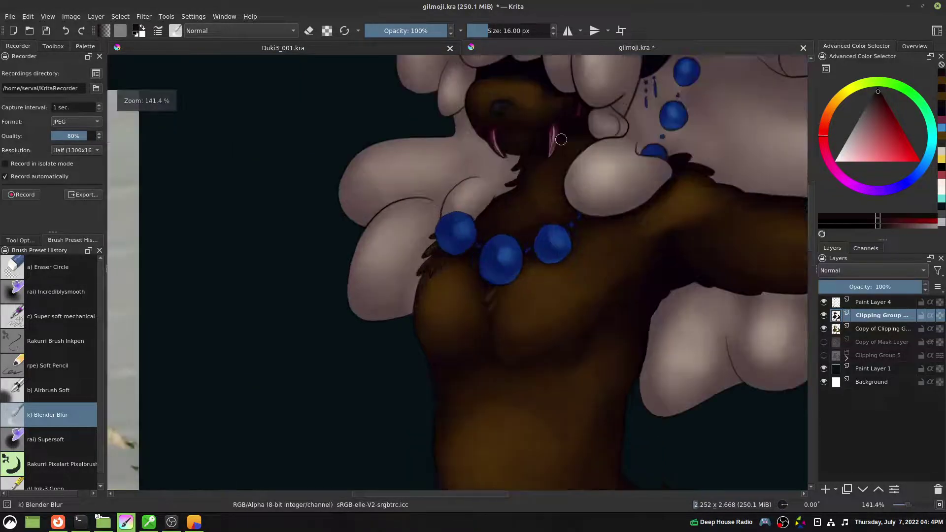
{"action": "key", "text": "bracketright"}
{"action": "key", "text": "bracketright"}
{"action": "key", "text": "bracketright"}
{"action": "key", "text": "bracketright"}
{"action": "key", "text": "bracketright"}
{"action": "key", "text": "bracketright"}
{"action": "key", "text": "bracketright"}
{"action": "key", "text": "bracketright"}
{"action": "key", "text": "bracketright"}
{"action": "key", "text": "bracketright"}
{"action": "key", "text": "bracketright"}
{"action": "key", "text": "bracketright"}
{"action": "mouse_move", "coordinate": [533, 340]}
{"action": "left_mouse_down"}
{"action": "mouse_move", "coordinate": [569, 311]}
{"action": "mouse_move", "coordinate": [578, 322]}
{"action": "mouse_move", "coordinate": [557, 281]}
{"action": "left_mouse_up"}
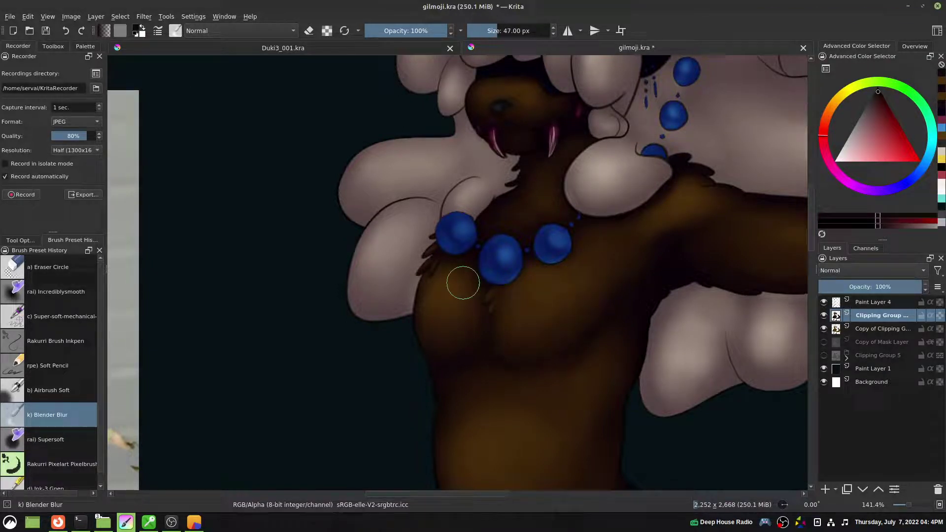
Refine the dark nose and mouth lines on the muzzle with the Supersoft brush at 5 to 6 px, using sampled dark tones
{"action": "scroll", "coordinate": [577, 250], "scroll_direction": "up", "scroll_amount": 2}
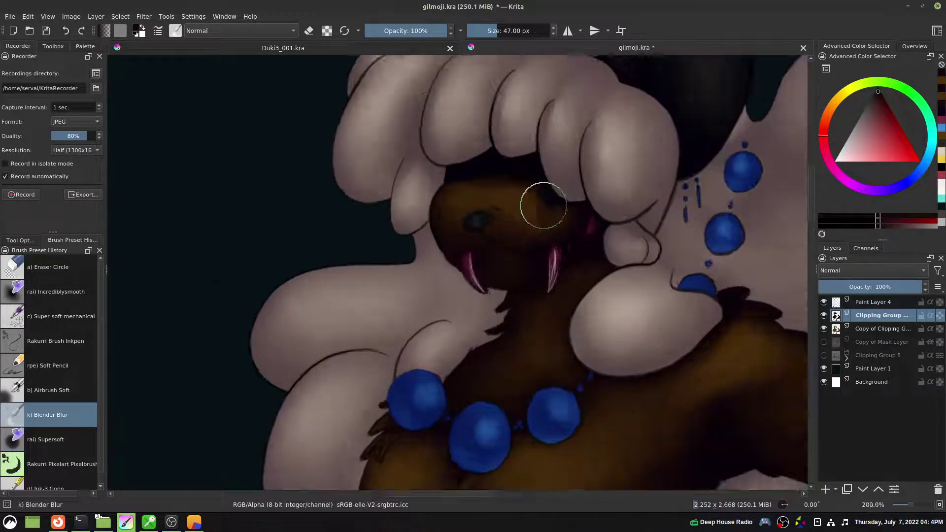
{"action": "scroll", "coordinate": [601, 156], "scroll_direction": "up", "scroll_amount": 1}
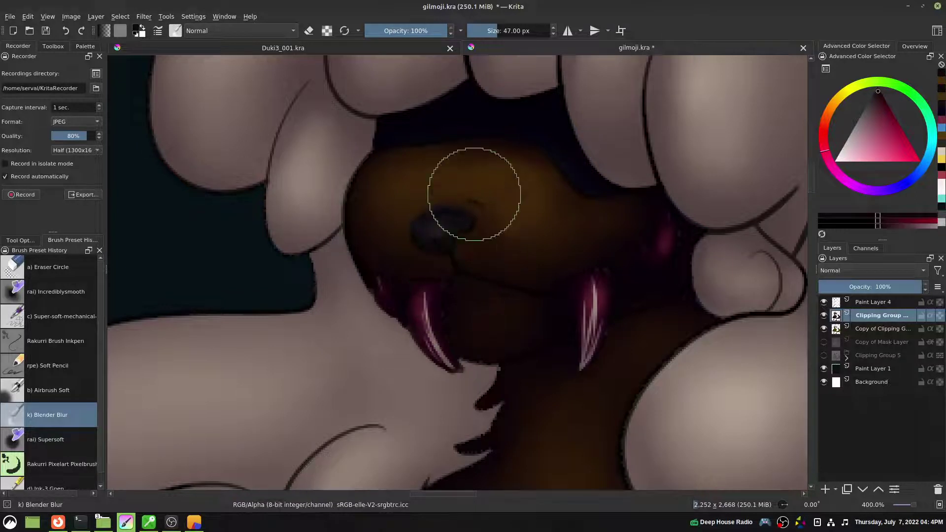
{"action": "key", "text": "slash"}
{"action": "key", "text": "e"}
{"action": "key", "text": "bracketleft"}
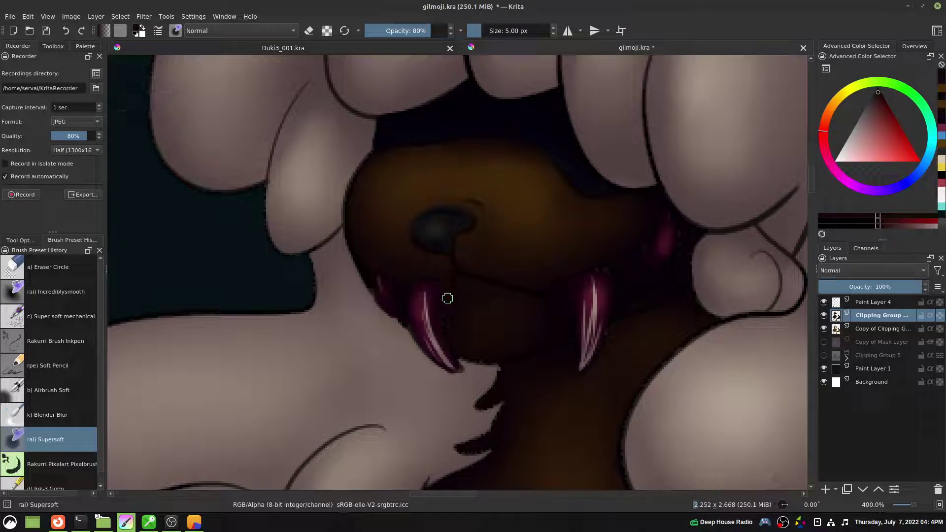
{"action": "key", "text": "bracketleft"}
{"action": "key", "text": "bracketleft"}
{"action": "key", "text": "bracketright"}
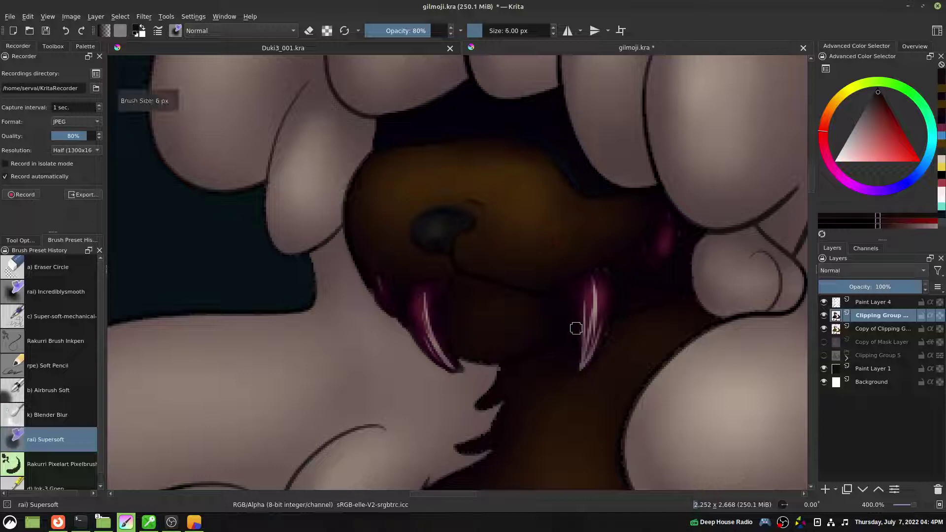
{"action": "left_click", "coordinate": [564, 300], "text": "ctrl"}
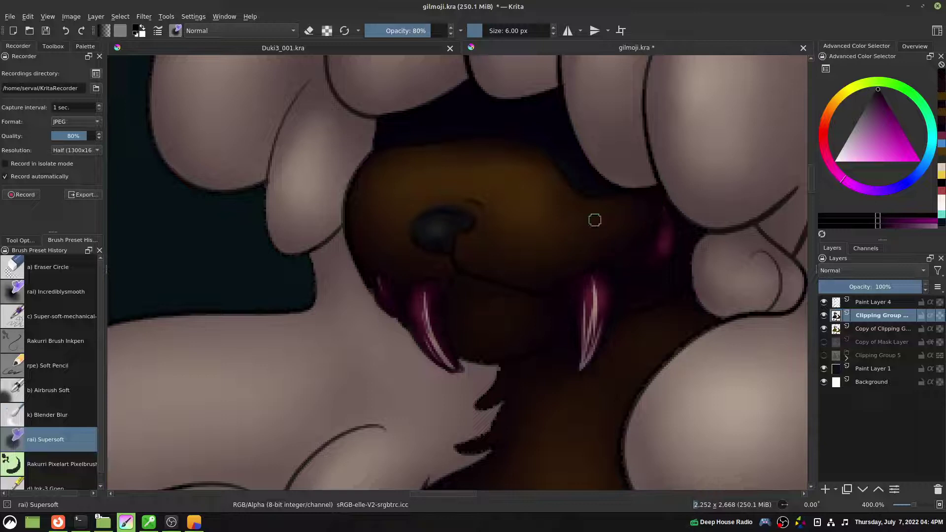
Blend the muzzle shading around the mouth with the Blender Blur brush, reduced to 35 and then 26 px
{"action": "key", "text": "slash"}
{"action": "key", "text": "bracketright"}
{"action": "key", "text": "bracketleft"}
{"action": "key", "text": "bracketleft"}
{"action": "key", "text": "bracketleft"}
{"action": "key", "text": "bracketleft"}
{"action": "key", "text": "bracketleft"}
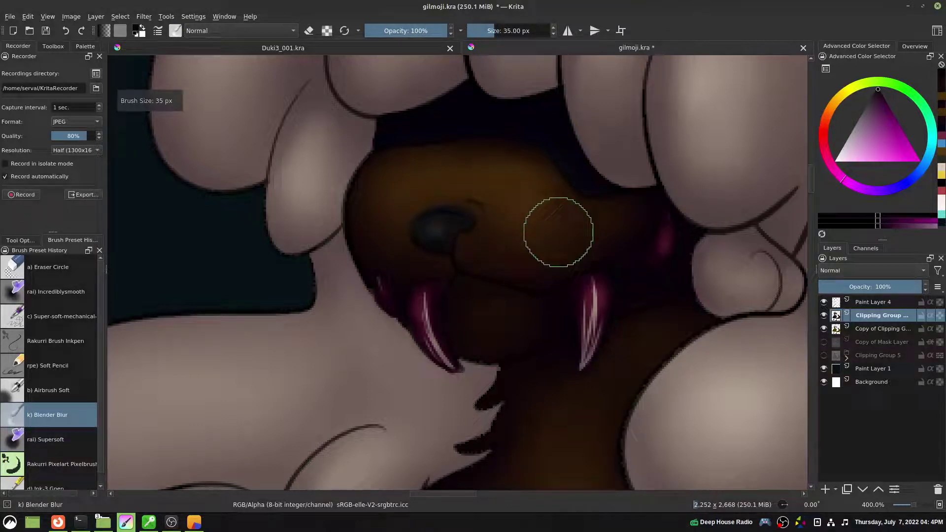
{"action": "key", "text": "bracketleft"}
{"action": "key", "text": "bracketleft"}
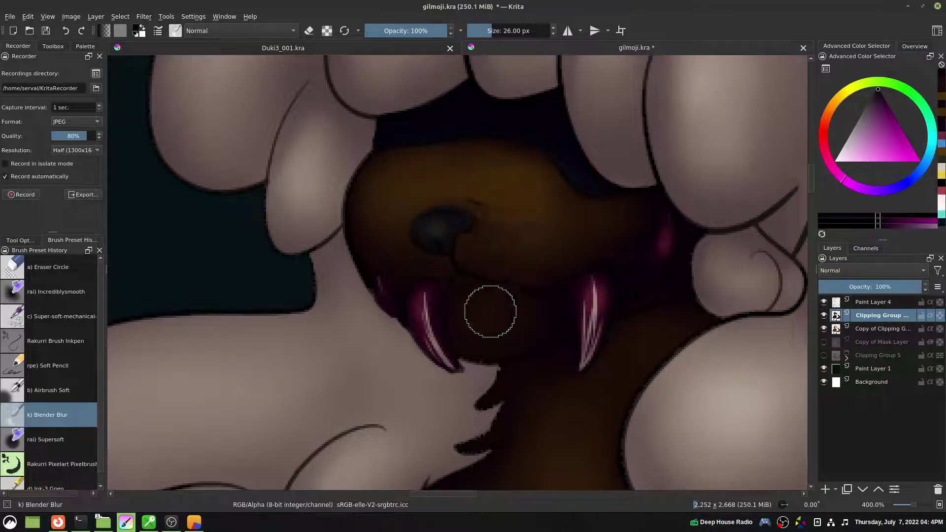
Lighten the center of the chin between the fangs with the Supersoft eraser at 24 px
{"action": "key", "text": "slash"}
{"action": "key", "text": "bracketleft"}
{"action": "key", "text": "bracketright"}
{"action": "key", "text": "bracketright"}
{"action": "key", "text": "bracketright"}
{"action": "key", "text": "bracketright"}
{"action": "key", "text": "bracketright"}
{"action": "key", "text": "bracketright"}
{"action": "mouse_move", "coordinate": [491, 338]}
{"action": "left_mouse_down"}
{"action": "mouse_move", "coordinate": [484, 315]}
{"action": "mouse_move", "coordinate": [499, 325]}
{"action": "left_mouse_up"}
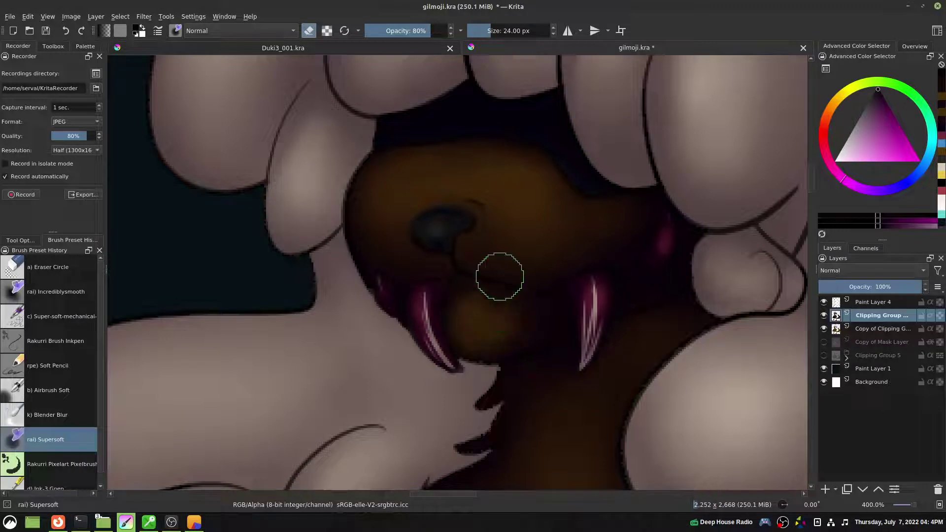
Touch up the line from nose to mouth with a sampled dark tone and refine it with Blender Blur at 2 to 5 px
{"action": "left_click", "coordinate": [446, 269], "text": "ctrl"}
{"action": "key", "text": "slash"}
{"action": "key", "text": "bracketleft"}
{"action": "key", "text": "bracketleft"}
{"action": "key", "text": "bracketleft"}
{"action": "key", "text": "bracketleft"}
{"action": "key", "text": "bracketleft"}
{"action": "key", "text": "bracketleft"}
{"action": "key", "text": "bracketleft"}
{"action": "key", "text": "bracketleft"}
{"action": "key", "text": "bracketleft"}
{"action": "key", "text": "bracketleft"}
{"action": "key", "text": "bracketleft"}
{"action": "key", "text": "bracketleft"}
{"action": "key", "text": "bracketleft"}
{"action": "key", "text": "bracketleft"}
{"action": "key", "text": "bracketleft"}
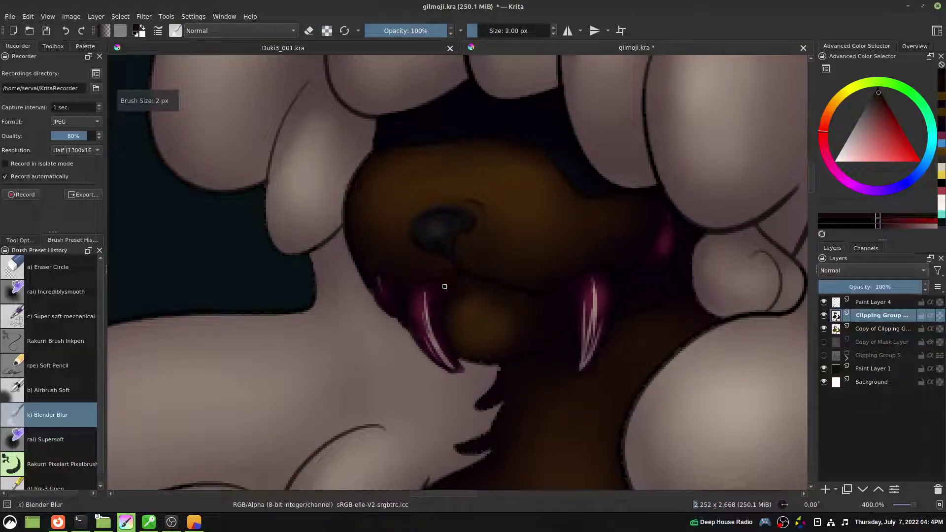
{"action": "key", "text": "bracketright"}
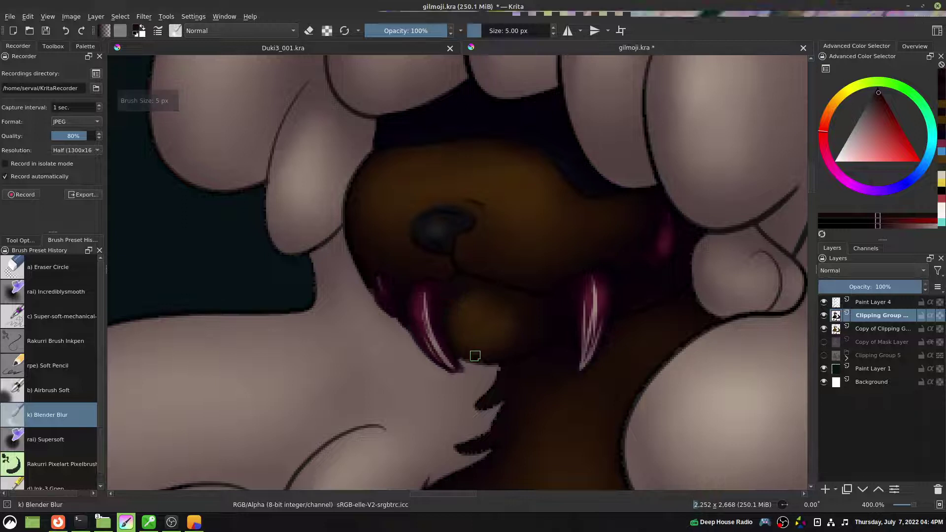
Shade the chin with the Supersoft brush at 26 px and blend it smoothly with Blender Blur at 18 px
{"action": "key", "text": "slash"}
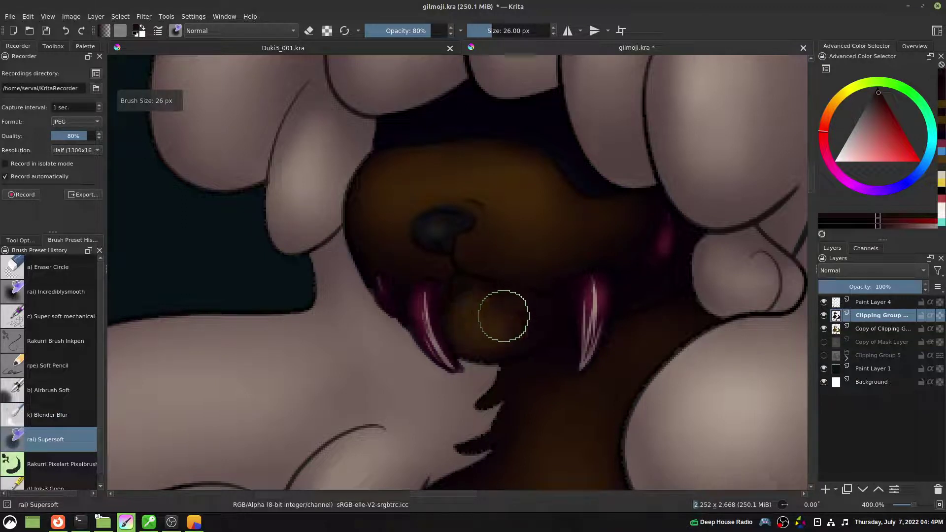
{"action": "key", "text": "slash"}
{"action": "key", "text": "bracketright"}
{"action": "key", "text": "bracketright"}
{"action": "key", "text": "bracketright"}
{"action": "key", "text": "bracketright"}
{"action": "key", "text": "bracketright"}
{"action": "key", "text": "bracketright"}
{"action": "key", "text": "bracketright"}
{"action": "key", "text": "bracketright"}
{"action": "key", "text": "bracketright"}
{"action": "key", "text": "bracketright"}
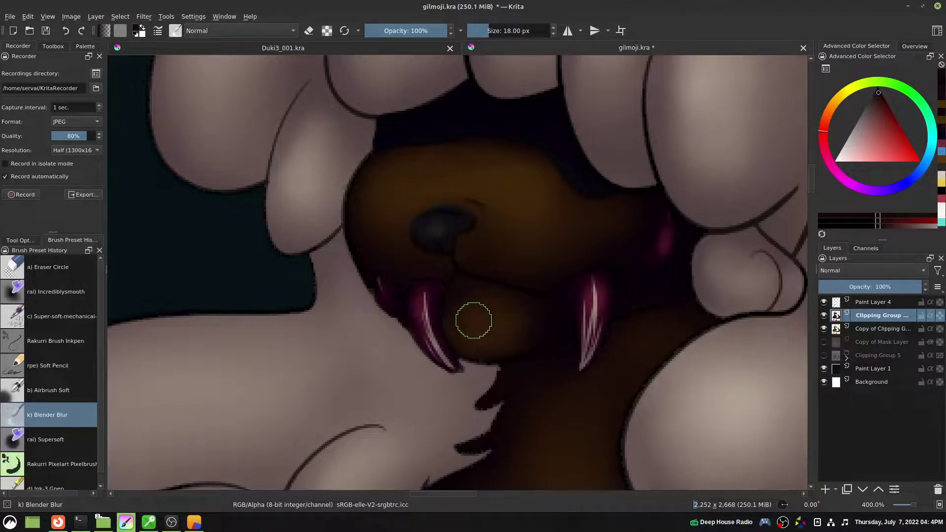
Deepen the mouth crease below the nose with Supersoft at 90% opacity, 24 then 10 px, and soften it with Blender Blur at 18 px
{"action": "key", "text": "minus"}
{"action": "key", "text": "minus"}
{"action": "key", "text": "6"}
{"action": "key", "text": "6"}
{"action": "key", "text": "6"}
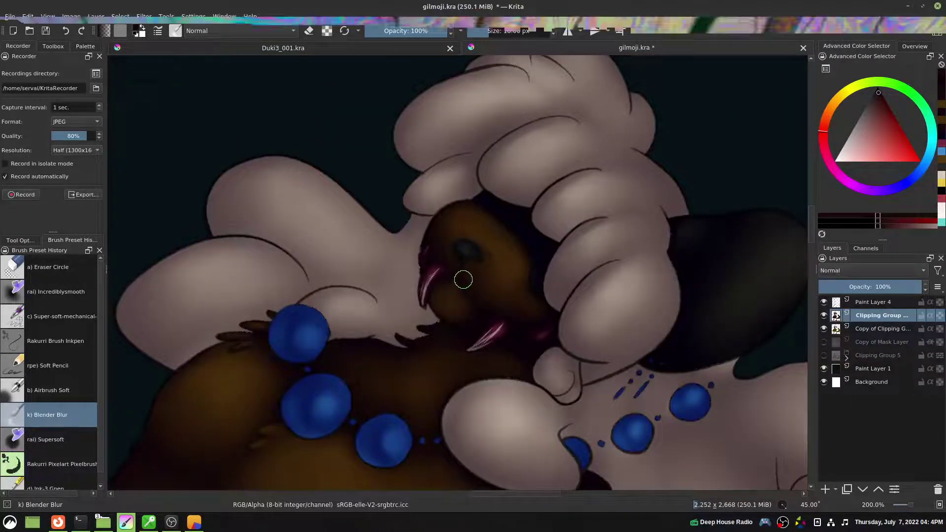
{"action": "key", "text": "plus"}
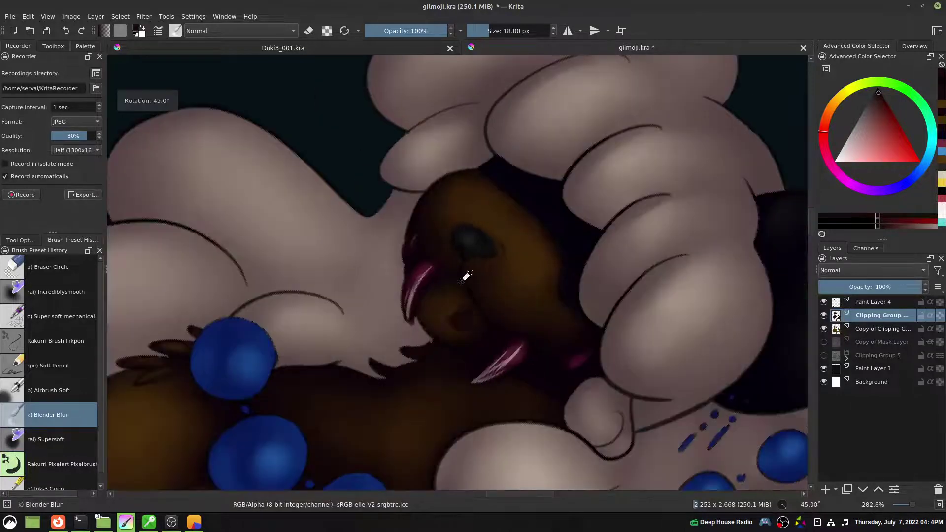
{"action": "key", "text": "slash"}
{"action": "key", "text": "o"}
{"action": "key", "text": "bracketleft"}
{"action": "key", "text": "bracketleft"}
{"action": "key", "text": "bracketleft"}
{"action": "key", "text": "bracketleft"}
{"action": "key", "text": "bracketleft"}
{"action": "key", "text": "bracketleft"}
{"action": "key", "text": "bracketleft"}
{"action": "key", "text": "bracketleft"}
{"action": "key", "text": "bracketleft"}
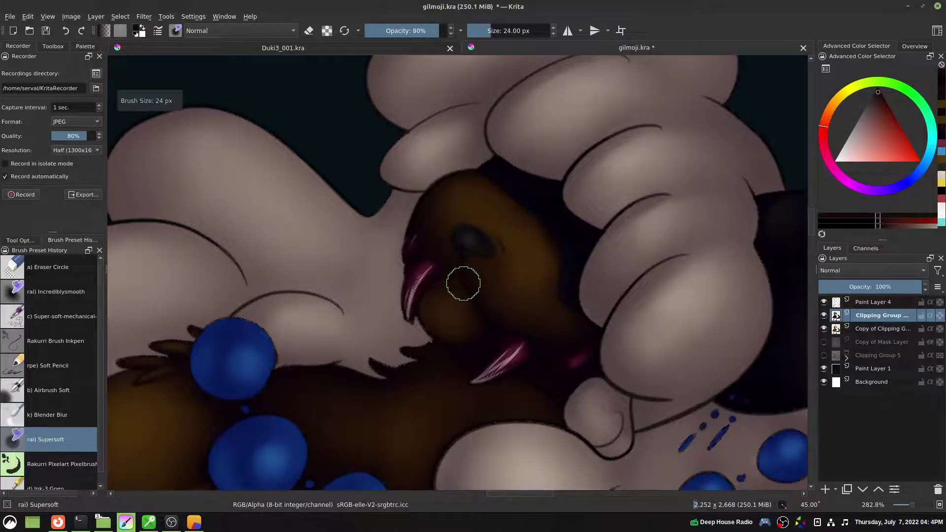
{"action": "key", "text": "bracketleft"}
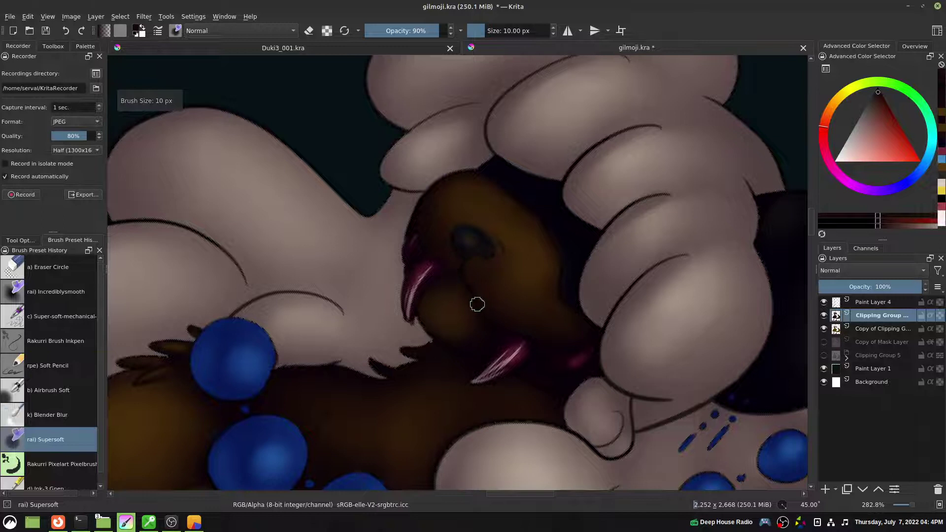
{"action": "key", "text": "4"}
{"action": "key", "text": "4"}
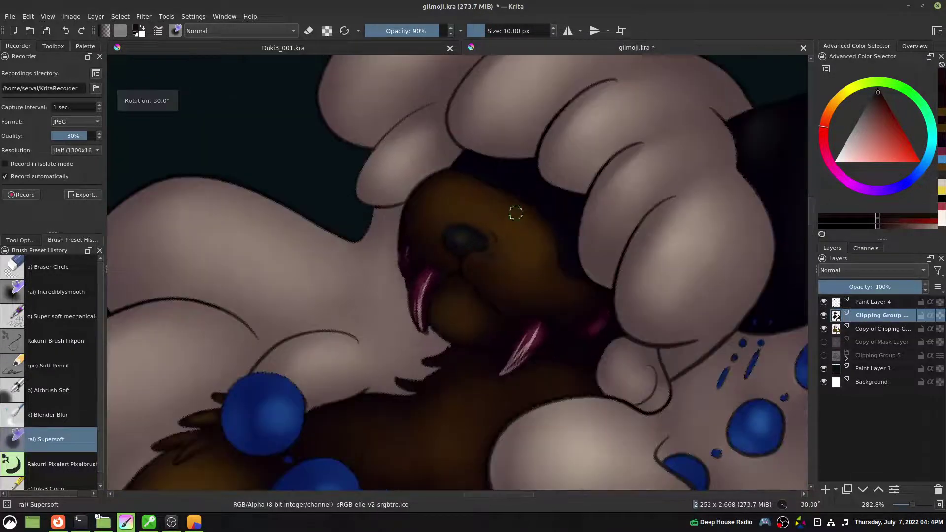
{"action": "key", "text": "slash"}
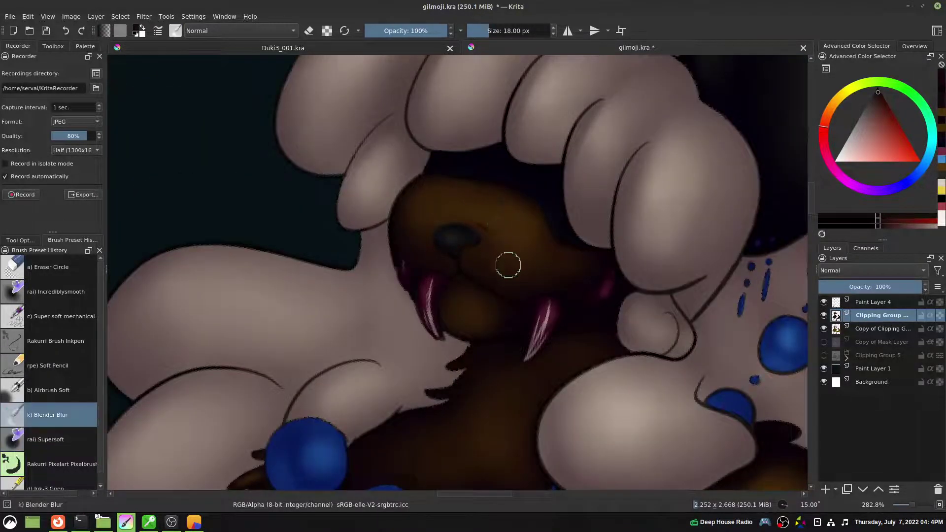
Lighten the muzzle beside the nose with the Supersoft eraser at 20 px and blend it with Blender Blur at 18 px
{"action": "key", "text": "slash"}
{"action": "key", "text": "e"}
{"action": "key", "text": "bracketright"}
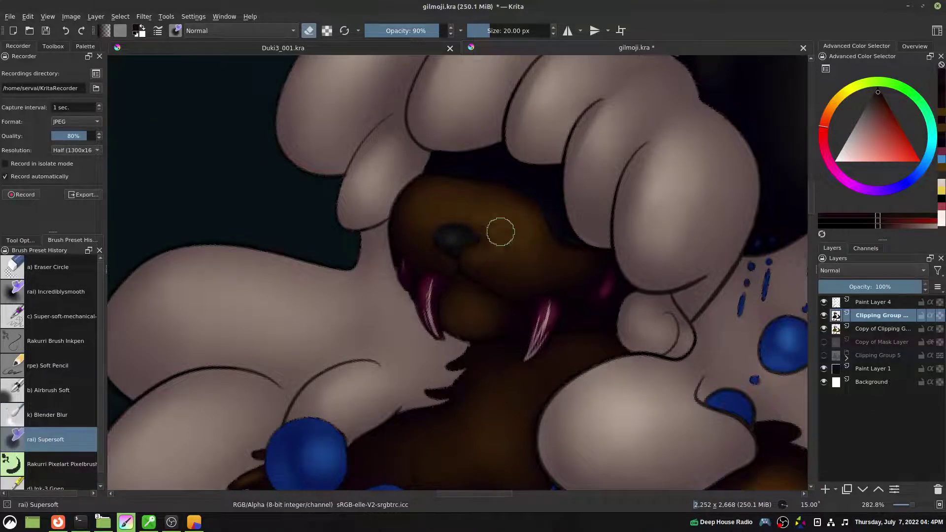
{"action": "key", "text": "slash"}
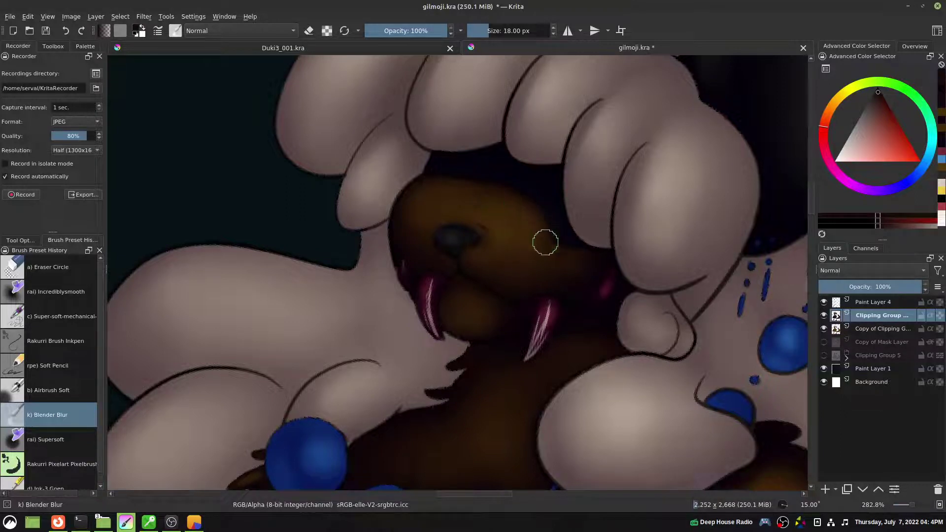
Lighten the lip above the fang nearer the ear with the Supersoft eraser at 12 px, and blend with Blender Blur at 18 to 14 px
{"action": "key", "text": "slash"}
{"action": "key", "text": "bracketleft"}
{"action": "key", "text": "bracketleft"}
{"action": "key", "text": "bracketleft"}
{"action": "key", "text": "bracketleft"}
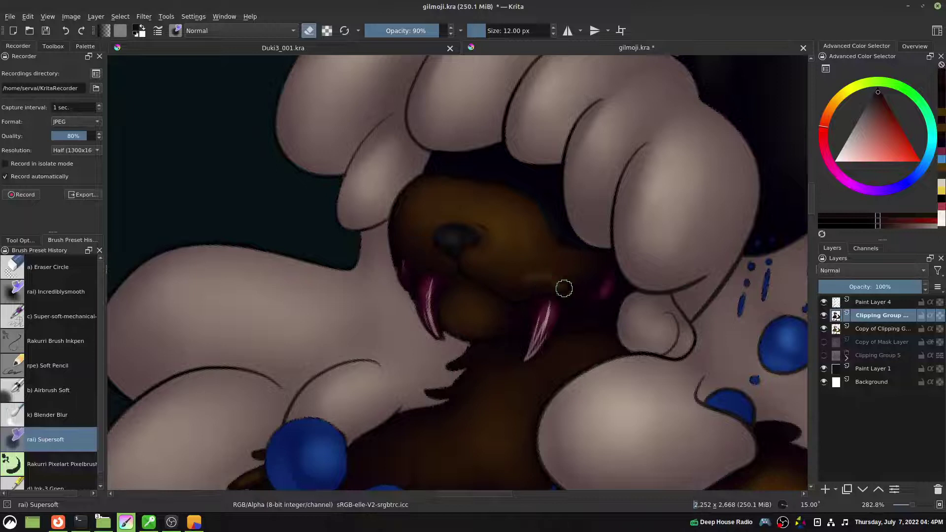
{"action": "key", "text": "slash"}
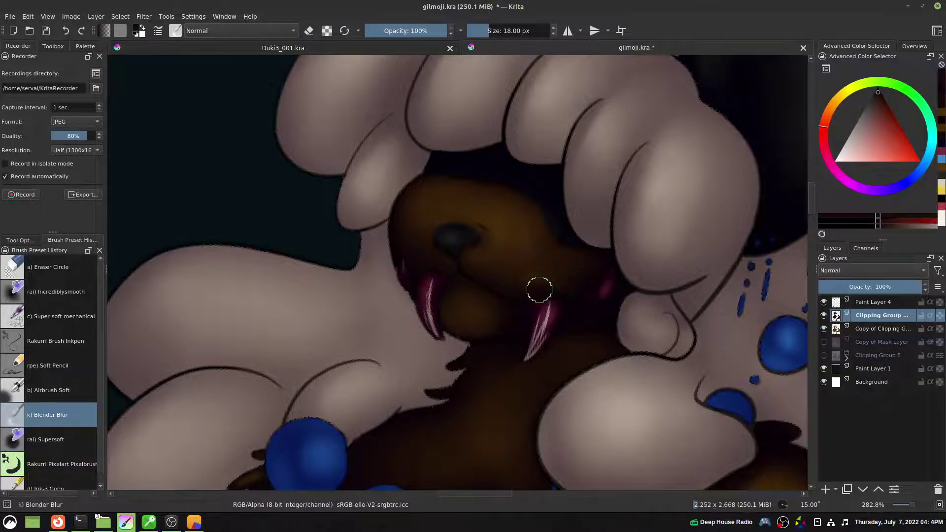
{"action": "key", "text": "bracketleft"}
{"action": "key", "text": "bracketleft"}
{"action": "key", "text": "5"}
{"action": "key", "text": "minus"}
{"action": "key", "text": "plus"}
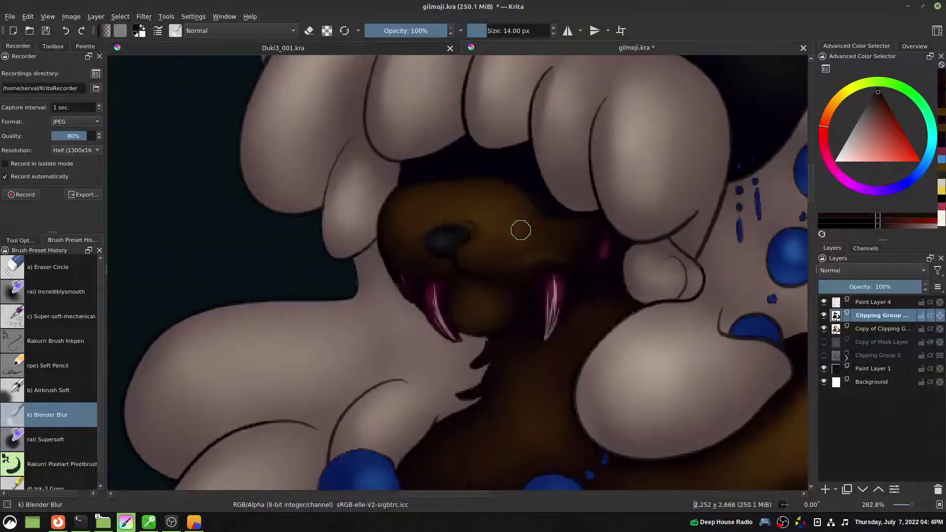
Lighten a small patch of fur behind the mouth corner with the Supersoft eraser at 12 to 14 px
{"action": "key", "text": "slash"}
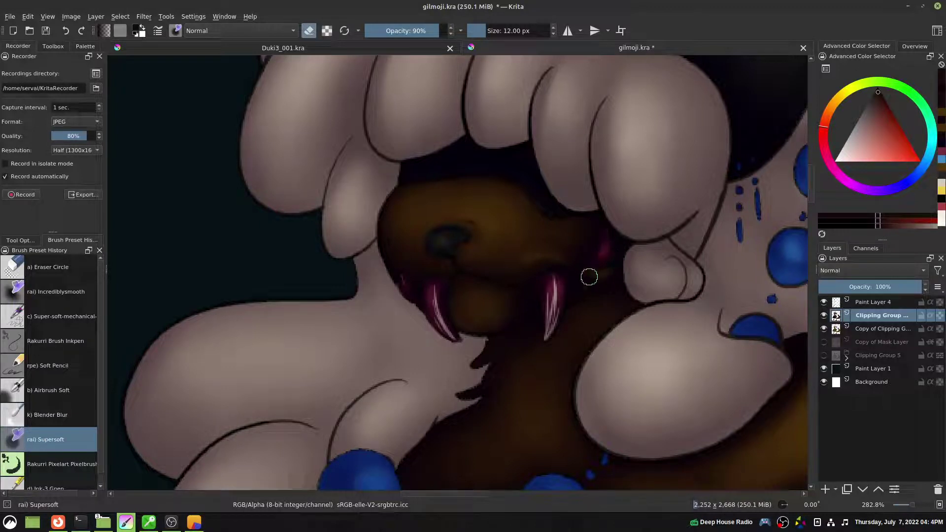
{"action": "key", "text": "slash"}
{"action": "key", "text": "slash"}
{"action": "key", "text": "bracketright"}
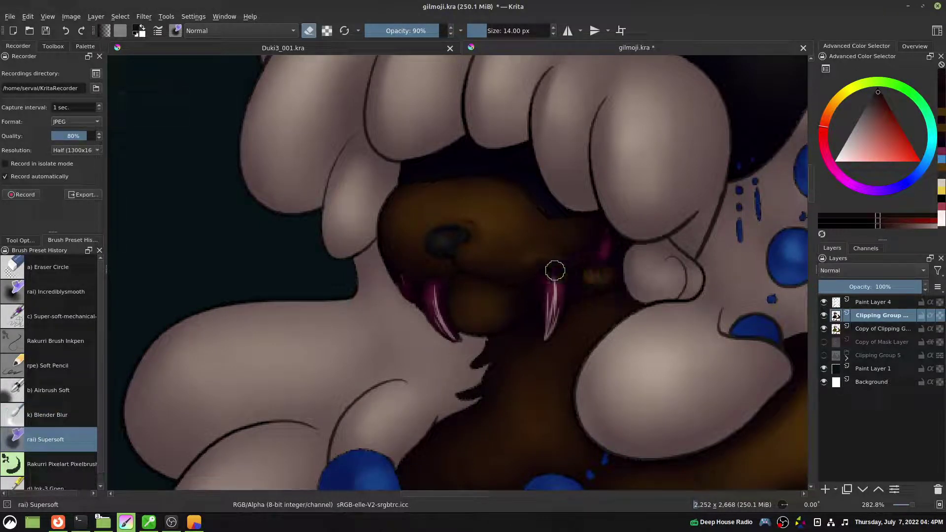
Add fine highlights along the lip above the fangs with the Supersoft eraser at about 7 px
{"action": "key", "text": "bracketleft"}
{"action": "key", "text": "bracketleft"}
{"action": "key", "text": "bracketleft"}
{"action": "key", "text": "bracketleft"}
{"action": "key", "text": "bracketleft"}
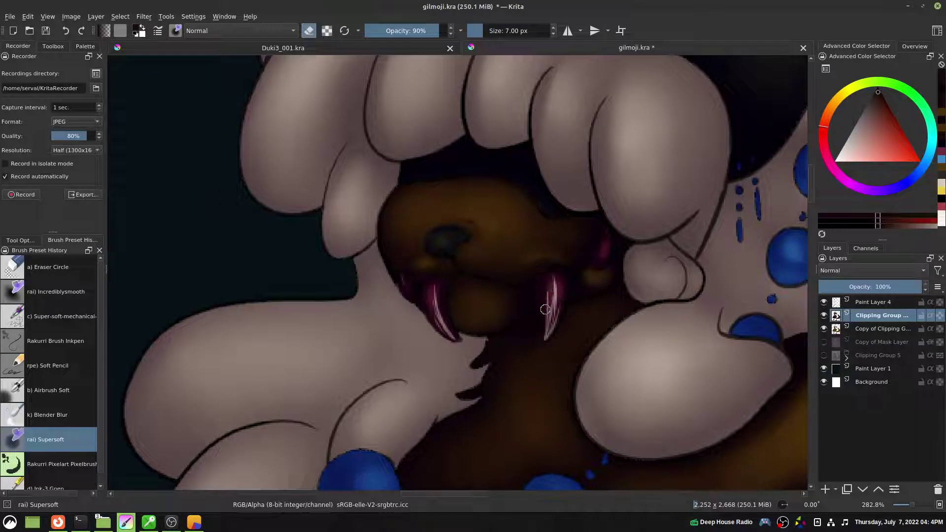
{"action": "key", "text": "bracketright"}
{"action": "key", "text": "bracketright"}
{"action": "key", "text": "bracketleft"}
{"action": "key", "text": "bracketleft"}
Redefine the mouth line with a sampled dark magenta using Supersoft at 6 px, and soften it with Blender Blur at 9 px
{"action": "left_click", "coordinate": [585, 258], "text": "ctrl"}
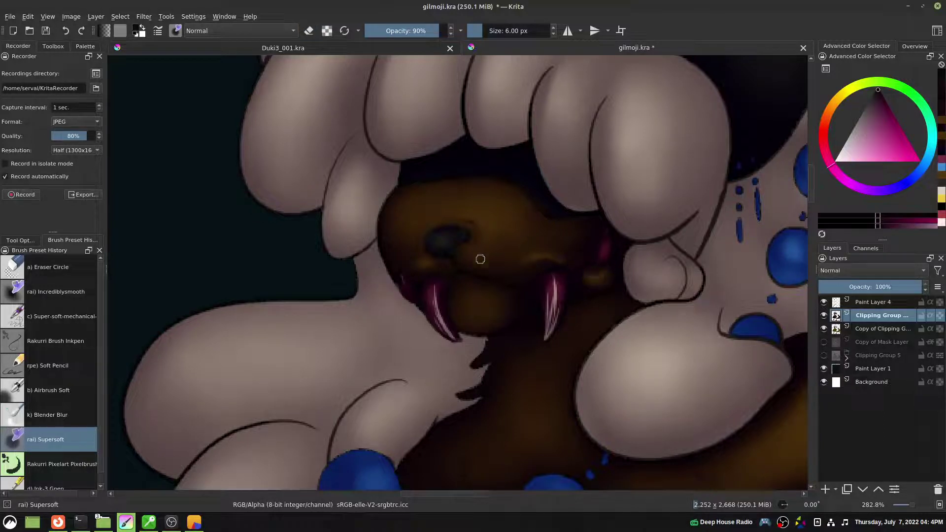
{"action": "key", "text": "slash"}
{"action": "key", "text": "bracketleft"}
{"action": "key", "text": "bracketleft"}
{"action": "key", "text": "bracketleft"}
{"action": "key", "text": "bracketleft"}
{"action": "key", "text": "bracketleft"}
{"action": "key", "text": "bracketleft"}
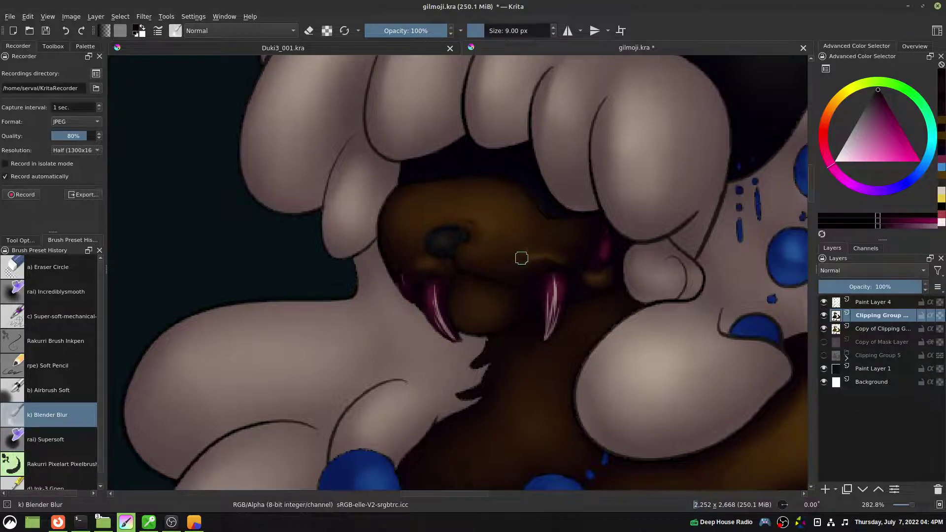
Darken the upper edge of the muzzle with a near-black red using Supersoft at 13 px, and blend with Blender Blur at 14 px
{"action": "key", "text": "minus"}
{"action": "key", "text": "minus"}
{"action": "key", "text": "minus"}
{"action": "key", "text": "equal"}
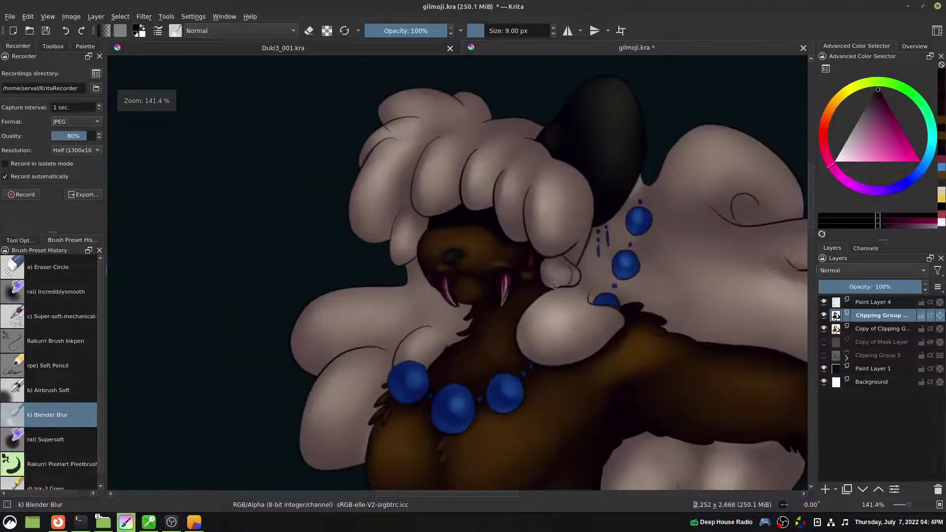
{"action": "key", "text": "equal"}
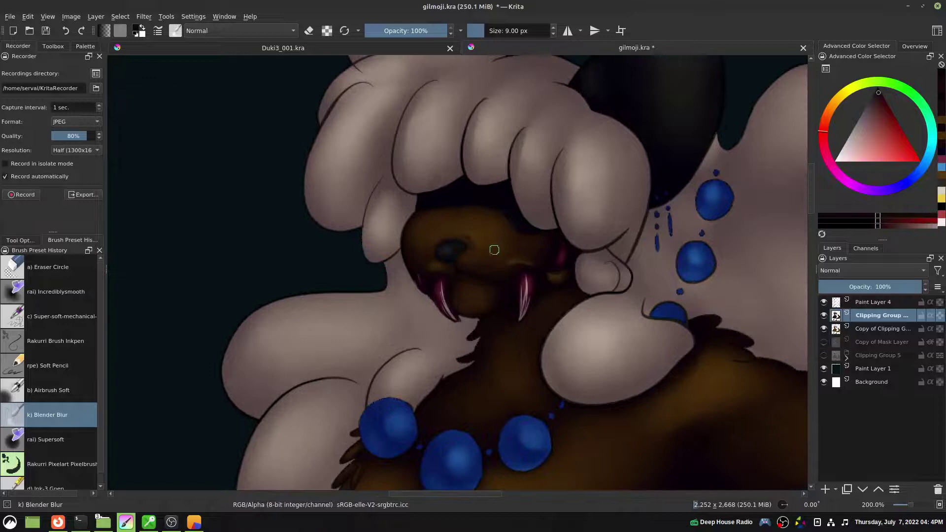
{"action": "key", "text": "slash"}
{"action": "key", "text": "bracketright"}
{"action": "key", "text": "bracketright"}
{"action": "key", "text": "bracketright"}
{"action": "key", "text": "bracketright"}
{"action": "key", "text": "bracketright"}
{"action": "key", "text": "bracketright"}
{"action": "key", "text": "bracketright"}
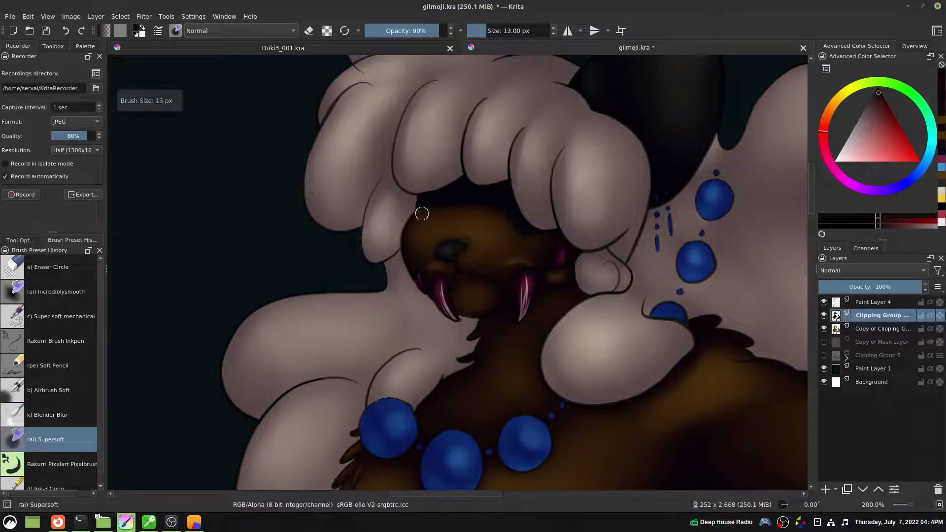
{"action": "key", "text": "slash"}
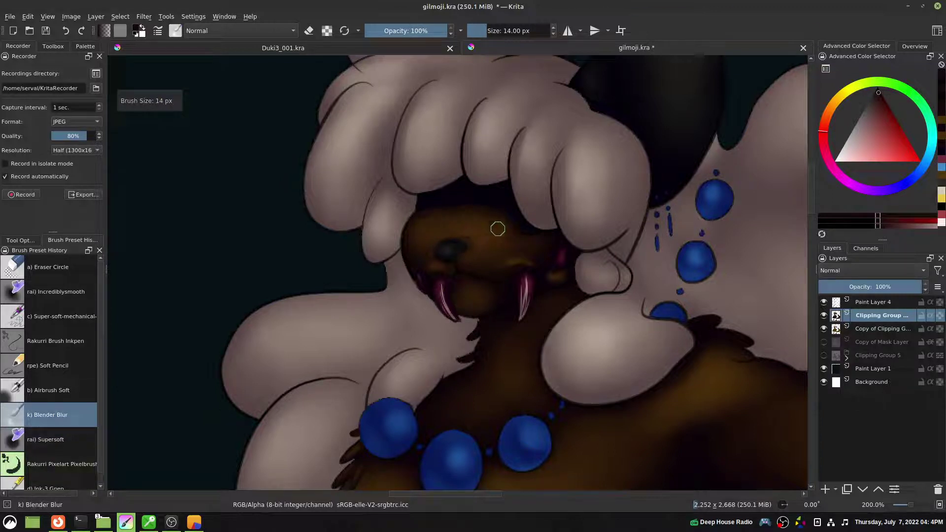
Lighten the bridge of the muzzle above the nose with the Supersoft eraser at 18 px, and soften it with Blender Blur at 14 px
{"action": "key", "text": "slash"}
{"action": "left_click_drag", "start_coordinate": [417, 222], "coordinate": [487, 228]}
{"action": "key", "text": "bracketleft"}
{"action": "key", "text": "bracketleft"}
{"action": "key", "text": "bracketleft"}
{"action": "key", "text": "bracketleft"}
{"action": "key", "text": "bracketleft"}
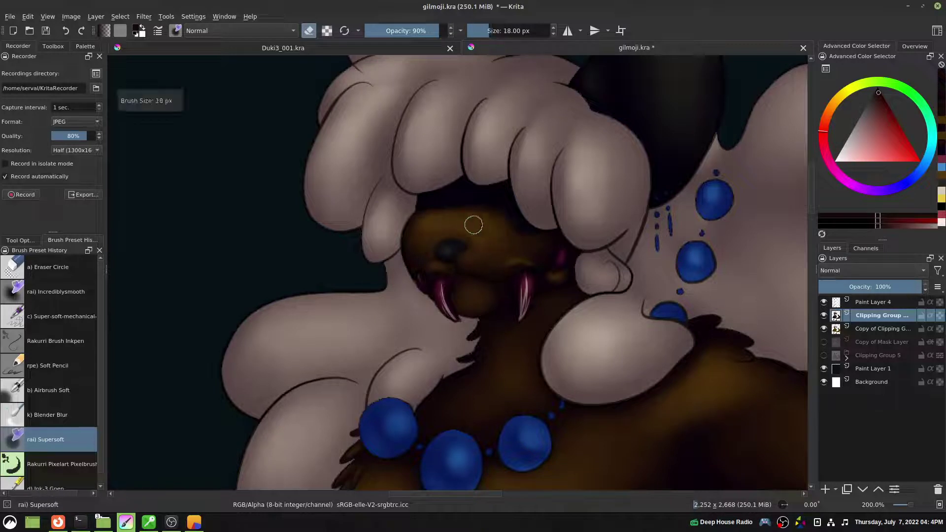
{"action": "key", "text": "slash"}
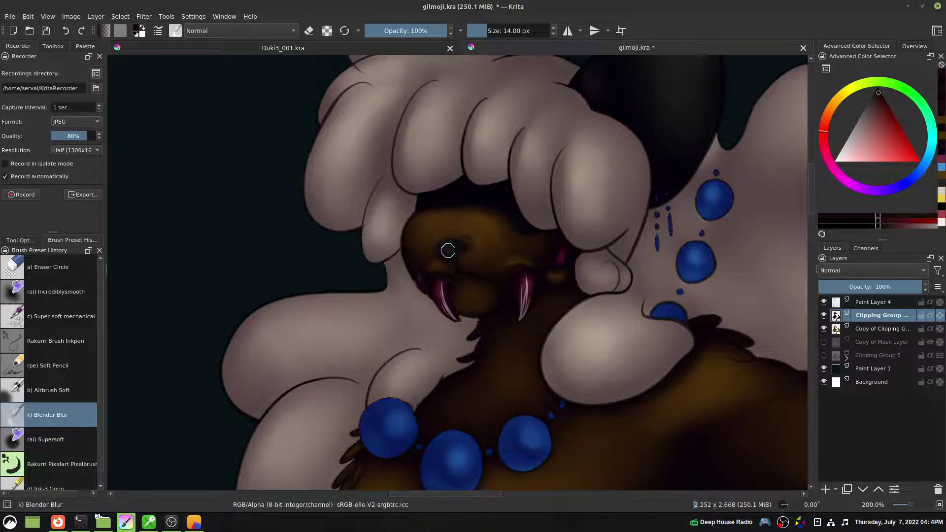
Smooth the shading between the chest and raised shoulder with Blender Blur enlarged to 44 px
{"action": "key", "text": "minus"}
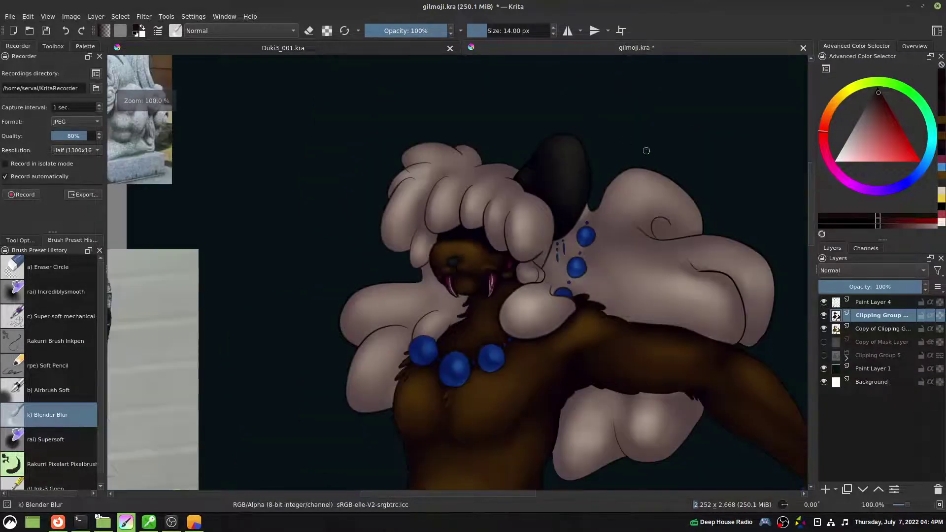
{"action": "left_click_drag", "start_coordinate": [683, 155], "coordinate": [586, 100]}
{"action": "key", "text": "6"}
{"action": "key", "text": "bracketright"}
{"action": "key", "text": "bracketright"}
{"action": "key", "text": "bracketright"}
{"action": "key", "text": "bracketright"}
{"action": "key", "text": "bracketright"}
{"action": "key", "text": "bracketright"}
{"action": "key", "text": "bracketright"}
{"action": "key", "text": "bracketright"}
{"action": "key", "text": "bracketright"}
{"action": "key", "text": "bracketright"}
{"action": "key", "text": "bracketright"}
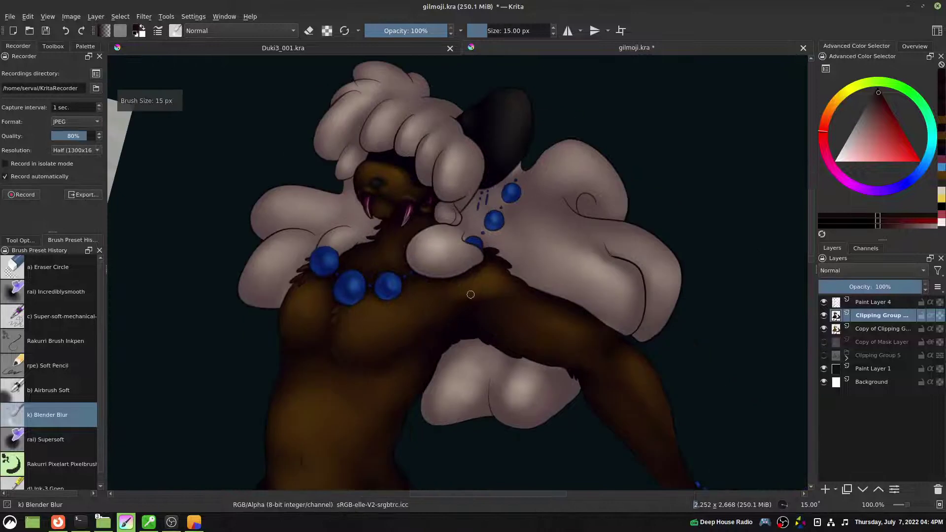
{"action": "key", "text": "bracketright"}
{"action": "key", "text": "bracketright"}
{"action": "key", "text": "bracketright"}
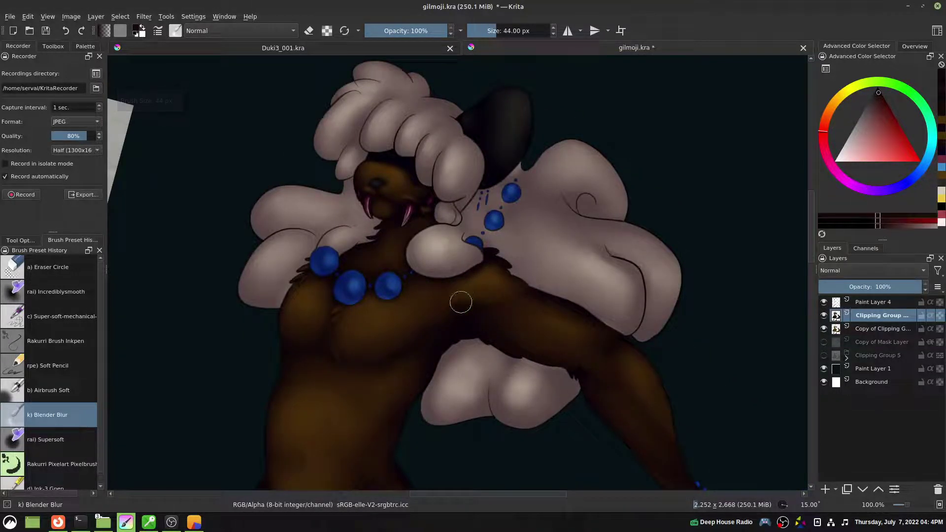
Smooth the shading across both thighs with Blender Blur, enlarging the brush from 47 to 90 px
{"action": "key", "text": "slash"}
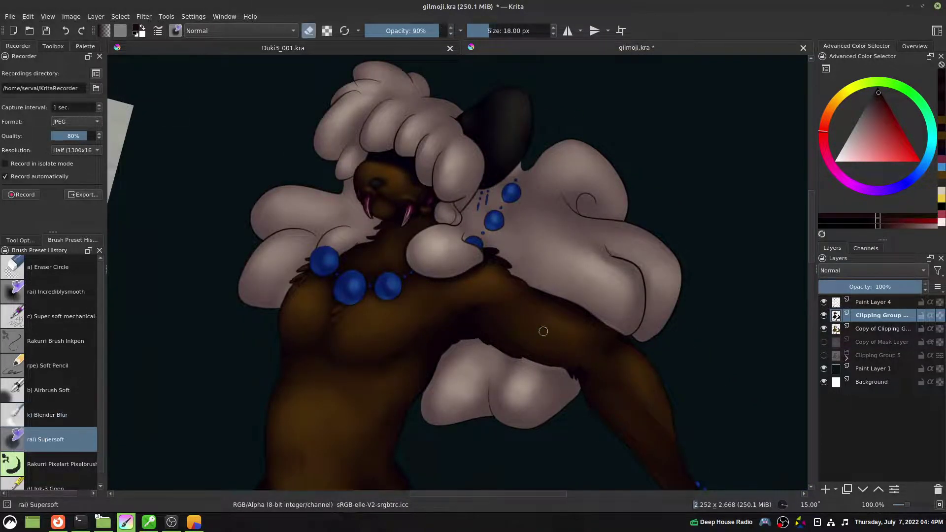
{"action": "key", "text": "5"}
{"action": "key", "text": "minus"}
{"action": "left_click_drag", "start_coordinate": [581, 311], "coordinate": [604, 156]}
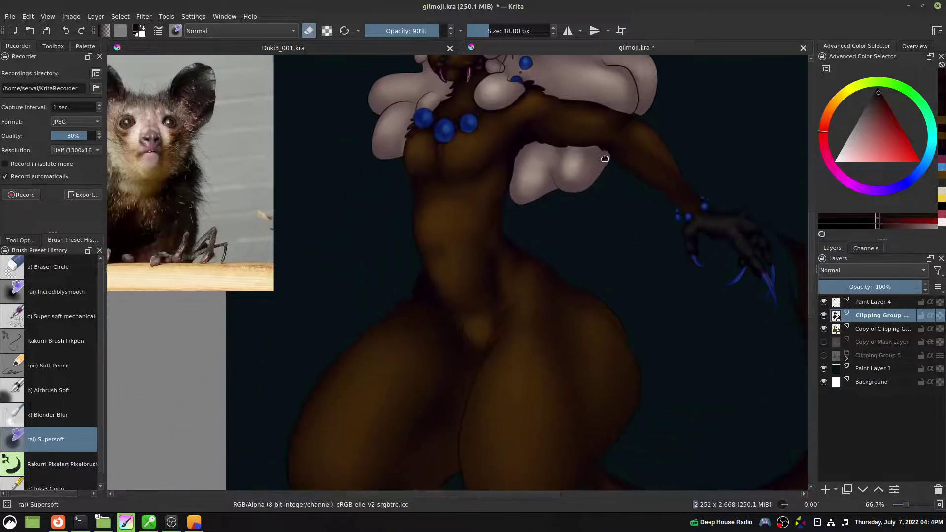
{"action": "key", "text": "minus"}
{"action": "key", "text": "slash"}
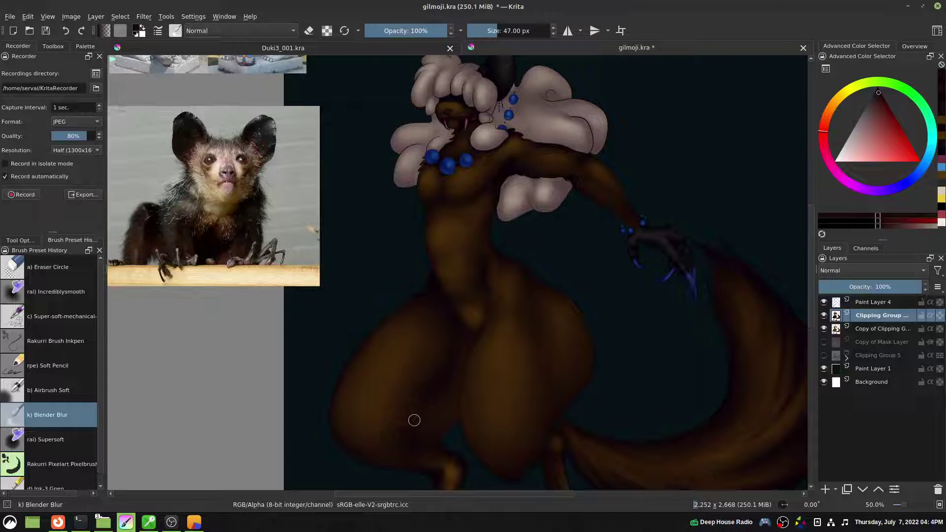
{"action": "key", "text": "bracketright"}
{"action": "key", "text": "bracketright"}
{"action": "key", "text": "bracketright"}
{"action": "key", "text": "bracketright"}
{"action": "scroll", "coordinate": [505, 307], "scroll_direction": "down", "scroll_amount": 3}
{"action": "scroll", "coordinate": [439, 290], "scroll_direction": "down", "scroll_amount": 4}
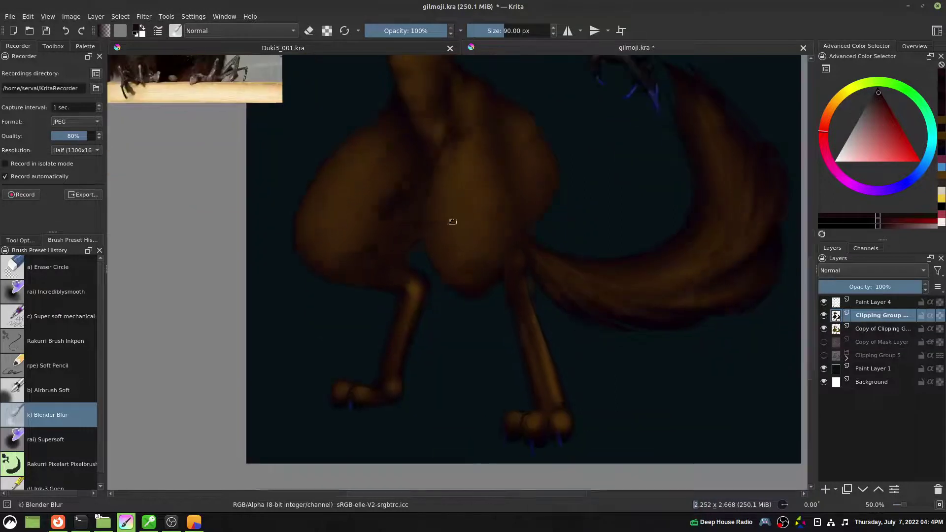
{"action": "mouse_move", "coordinate": [708, 222]}
{"action": "left_mouse_down"}
{"action": "mouse_move", "coordinate": [559, 256]}
{"action": "mouse_move", "coordinate": [601, 426]}
{"action": "left_mouse_up"}
{"action": "left_click_drag", "start_coordinate": [570, 186], "coordinate": [598, 223]}
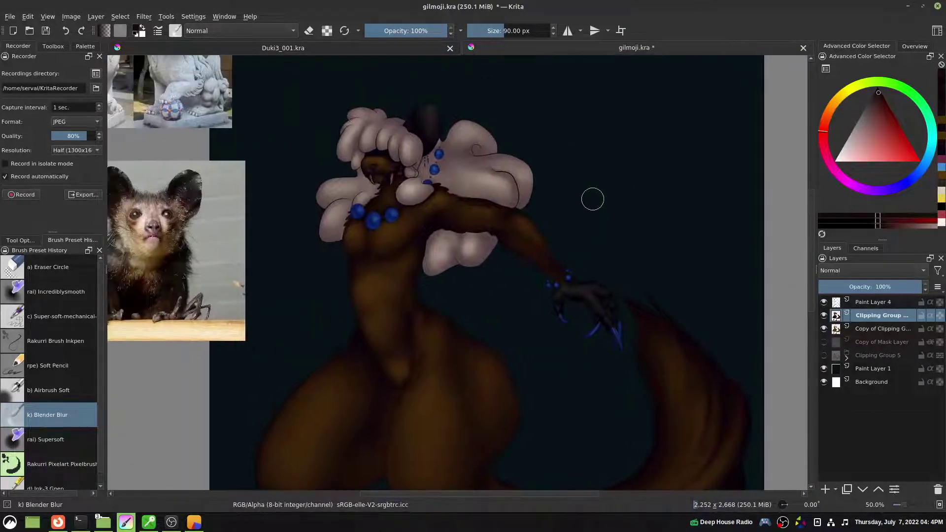
Soften the shading of the large hair puffs behind the head with Blender Blur at 90 to 84 px
{"action": "key", "text": "plus"}
{"action": "left_click_drag", "start_coordinate": [510, 113], "coordinate": [559, 262]}
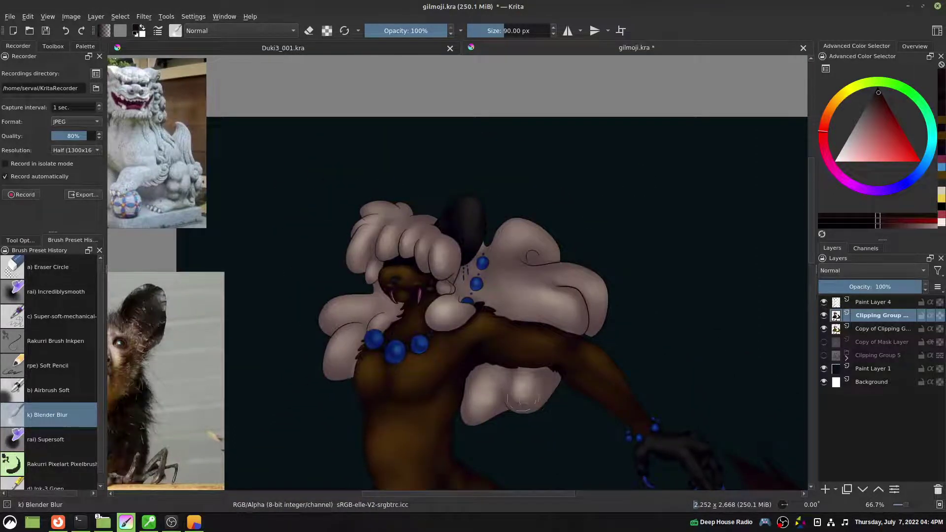
{"action": "key", "text": "1"}
{"action": "key", "text": "bracketleft"}
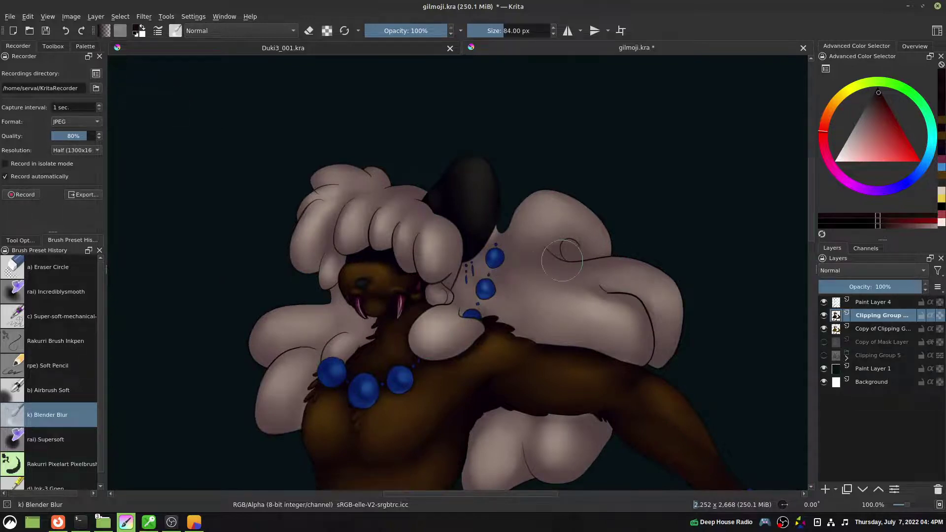
Lighten the ear's front edge beside the hair with the Supersoft eraser at 18 to 14 px
{"action": "key", "text": "plus"}
{"action": "left_click_drag", "start_coordinate": [477, 165], "coordinate": [495, 240]}
{"action": "key", "text": "slash"}
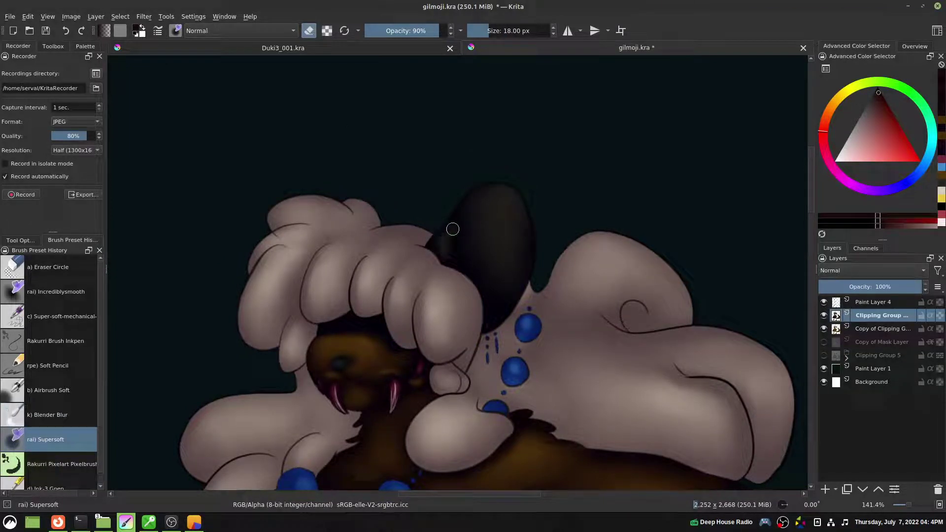
{"action": "key", "text": "bracketleft"}
{"action": "key", "text": "1"}
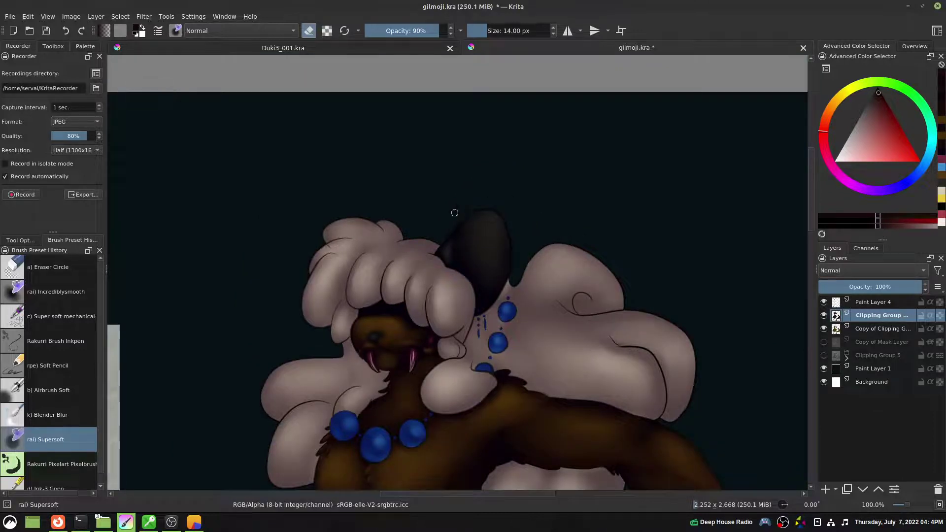
Touch up the magenta corner of the mouth with the Supersoft eraser at 5 px
{"action": "left_click_drag", "start_coordinate": [566, 245], "coordinate": [602, 180]}
{"action": "key", "text": "plus"}
{"action": "key", "text": "6"}
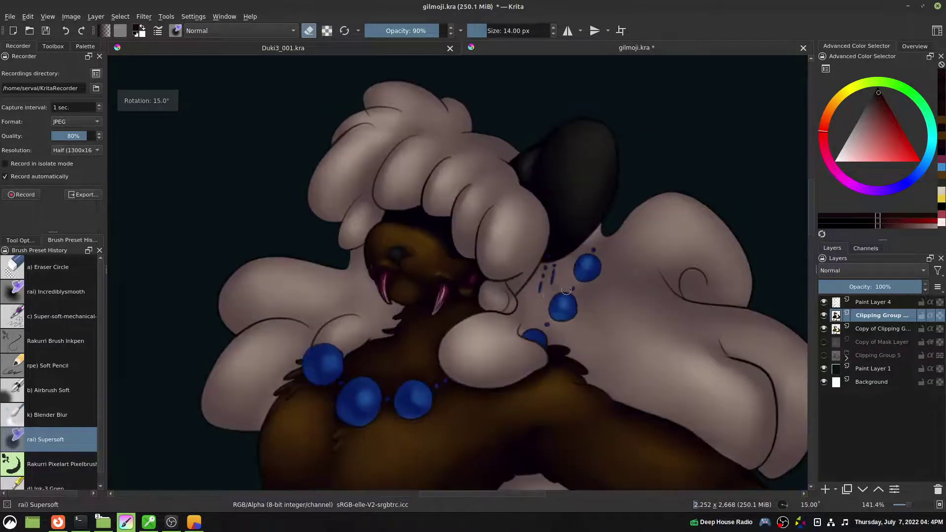
{"action": "key", "text": "5"}
{"action": "key", "text": "plus"}
{"action": "key", "text": "bracketleft"}
{"action": "key", "text": "bracketleft"}
{"action": "key", "text": "bracketleft"}
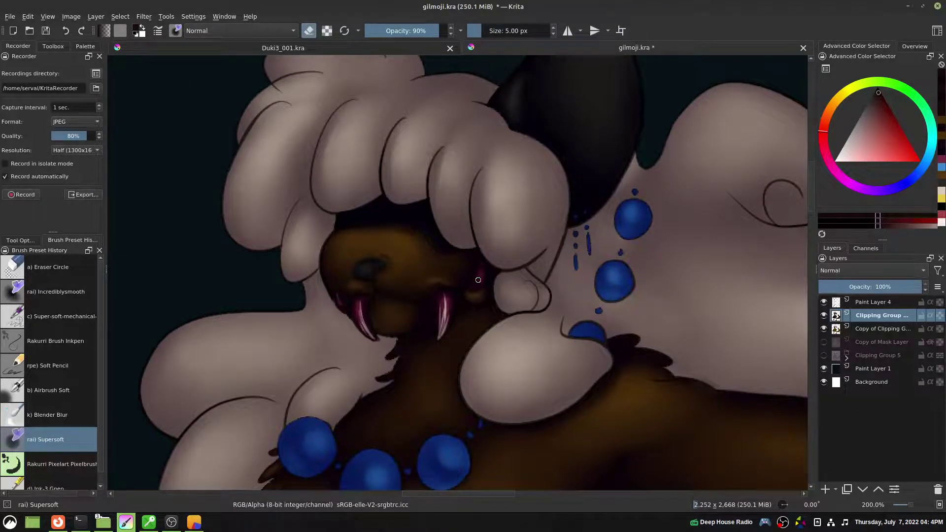
Paint a small dark navel on the belly with Supersoft at 8 to 14 px, with erasing off
{"action": "key", "text": "minus"}
{"action": "key", "text": "minus"}
{"action": "key", "text": "minus"}
{"action": "key", "text": "minus"}
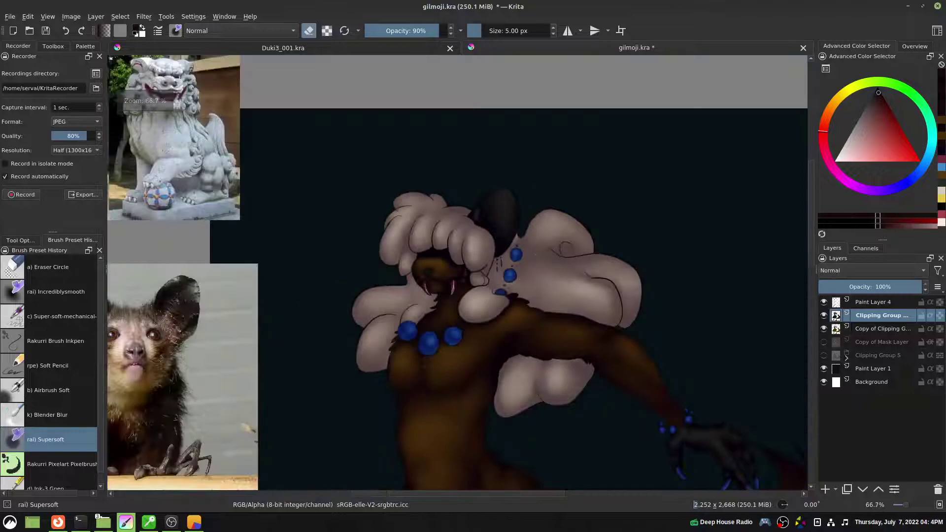
{"action": "left_click_drag", "start_coordinate": [584, 263], "coordinate": [632, 179]}
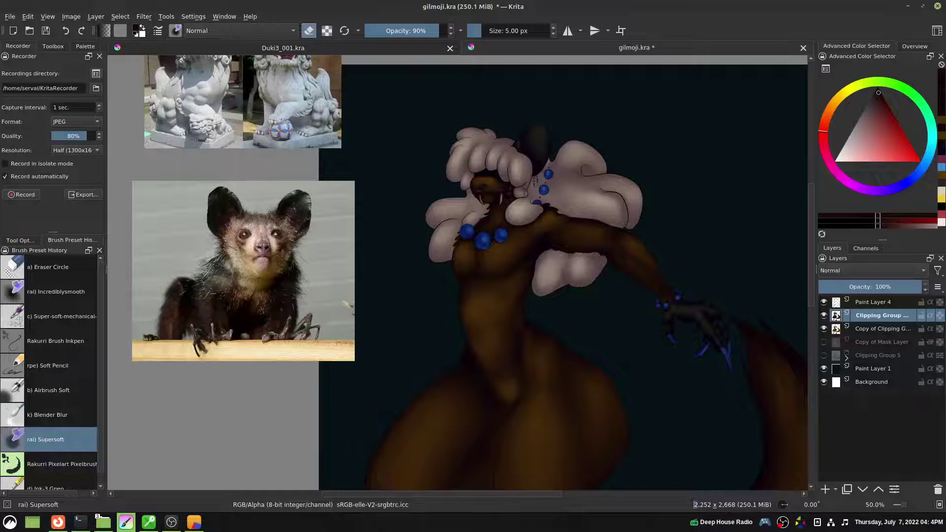
{"action": "key", "text": "plus"}
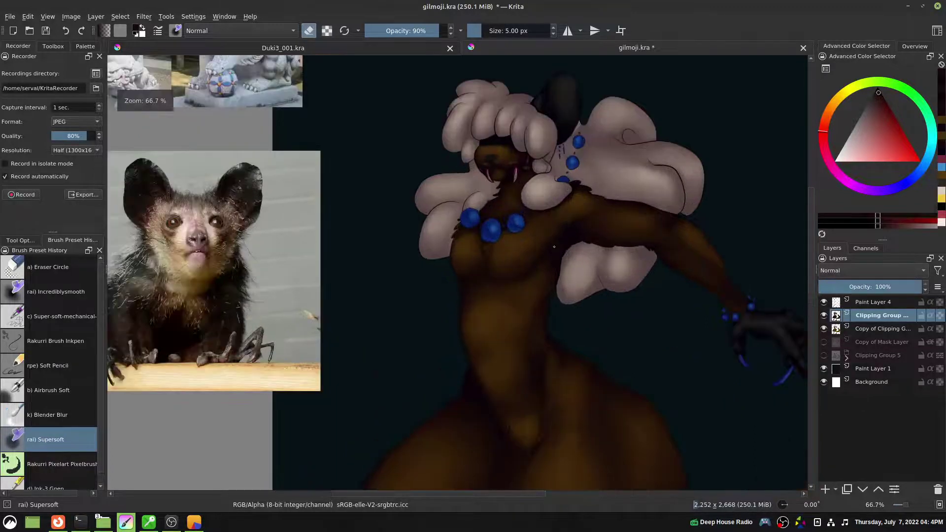
{"action": "key", "text": "e"}
{"action": "key", "text": "bracketright"}
{"action": "key", "text": "bracketright"}
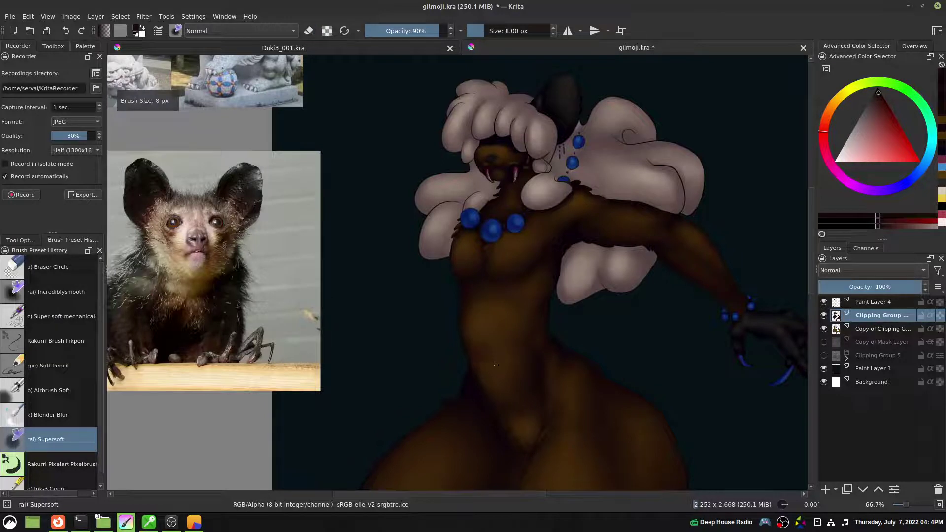
{"action": "key", "text": "bracketright"}
{"action": "key", "text": "bracketright"}
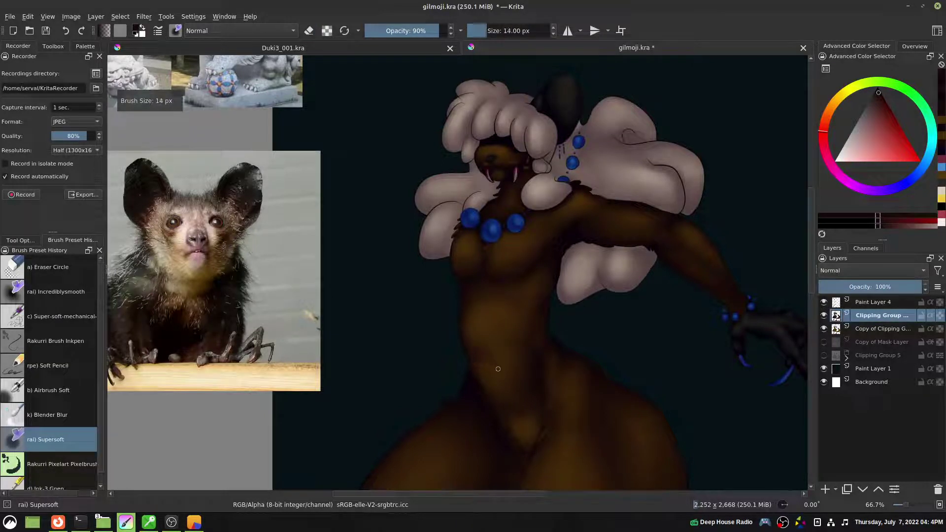
{"action": "key", "text": "bracketright"}
{"action": "key", "text": "slash"}
{"action": "left_click_drag", "start_coordinate": [482, 346], "coordinate": [484, 351]}
{"action": "key", "text": "bracketright"}
{"action": "key", "text": "slash"}
{"action": "key", "text": "slash"}
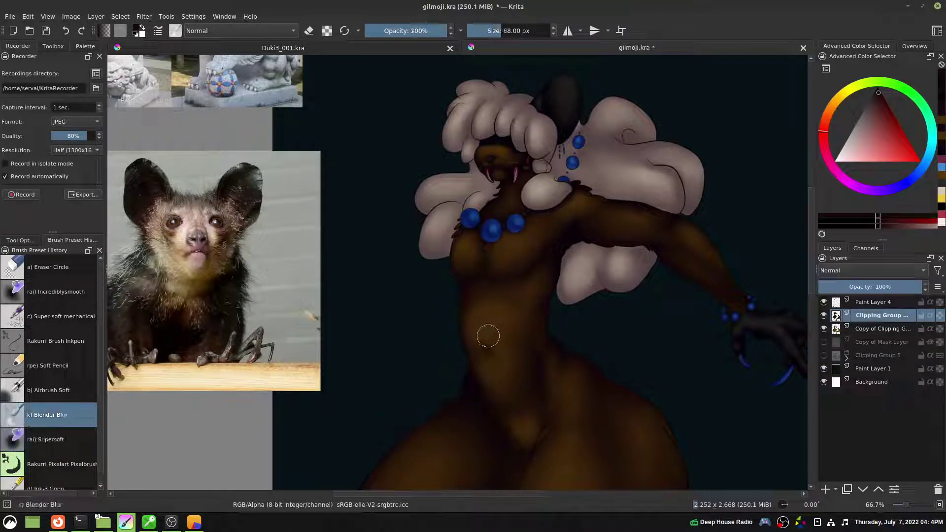
Sample the brown below the chest, and soften the shading around the navel with Blender Blur at 51 to 47 px
{"action": "key", "text": "bracketleft"}
{"action": "key", "text": "bracketleft"}
{"action": "key", "text": "bracketleft"}
{"action": "key", "text": "bracketleft"}
{"action": "left_click", "coordinate": [504, 285], "text": "ctrl"}
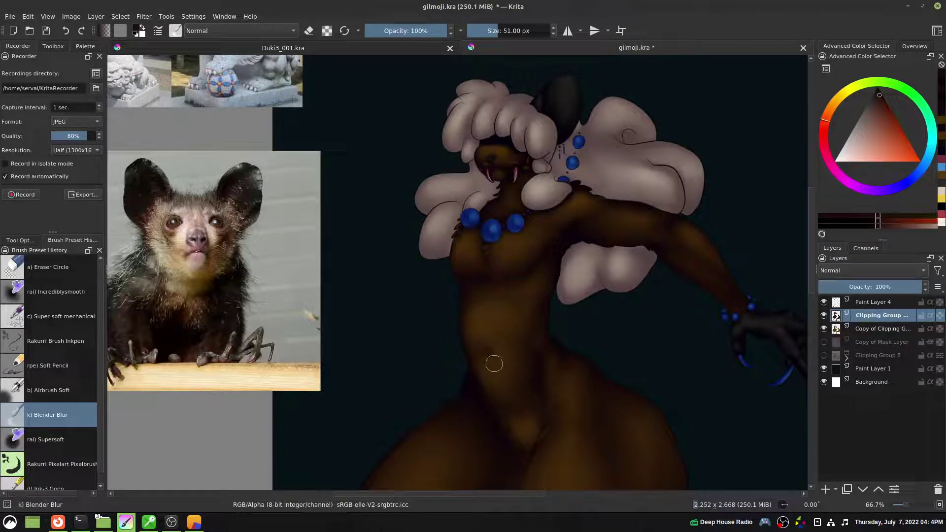
{"action": "key", "text": "bracketleft"}
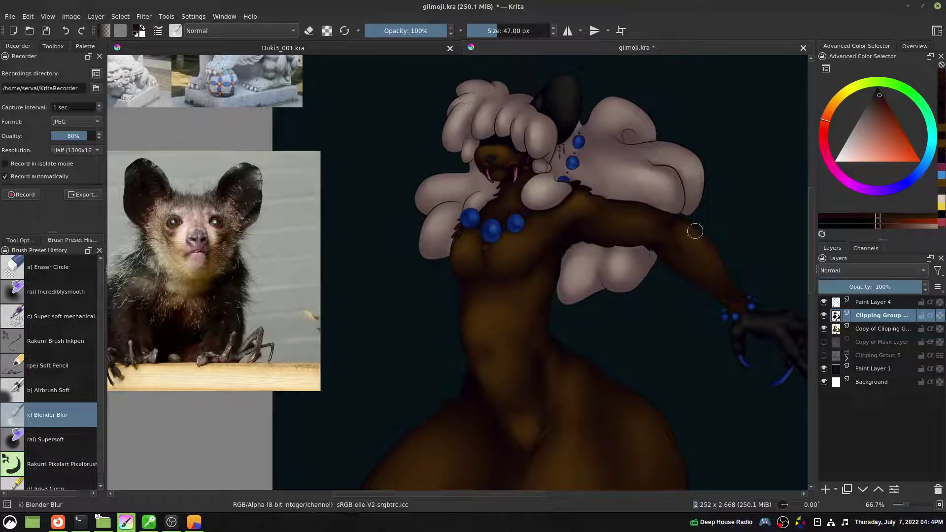
Shade the outer edge of the elbow and forearm with a sampled near-black brown using Supersoft at 28 to 22 px
{"action": "left_click", "coordinate": [675, 217], "text": "ctrl"}
{"action": "key", "text": "slash"}
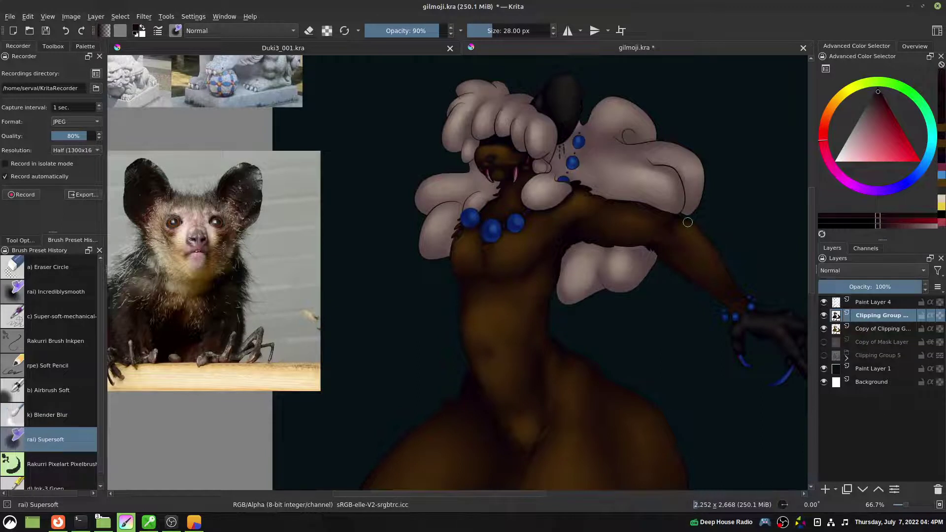
{"action": "key", "text": "bracketleft"}
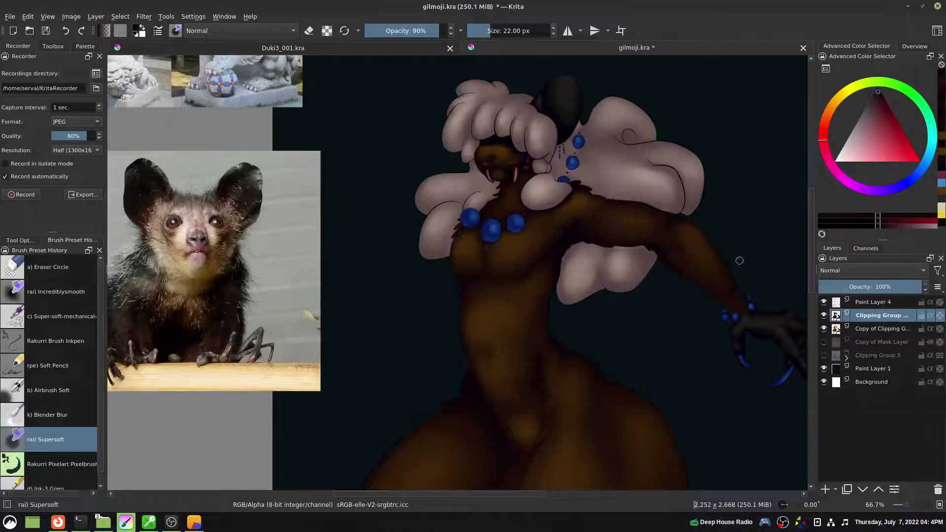
{"action": "left_click_drag", "start_coordinate": [756, 223], "coordinate": [661, 250]}
{"action": "key", "text": "plus"}
{"action": "key", "text": "plus"}
{"action": "left_click_drag", "start_coordinate": [755, 223], "coordinate": [503, 247]}
{"action": "left_click_drag", "start_coordinate": [672, 231], "coordinate": [663, 220]}
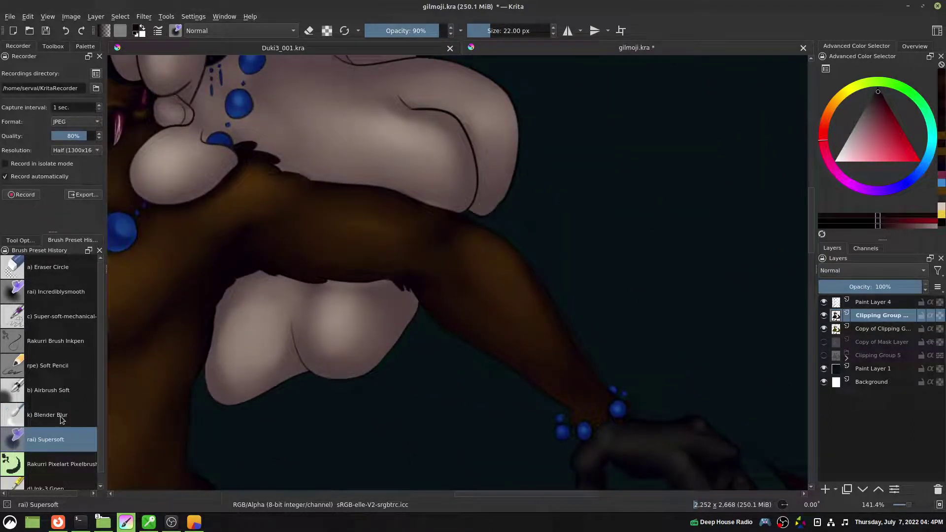
Clean up the forearm's outline down to the wrist beads with Eraser Circle at 10 to 7 px
{"action": "left_click", "coordinate": [64, 274]}
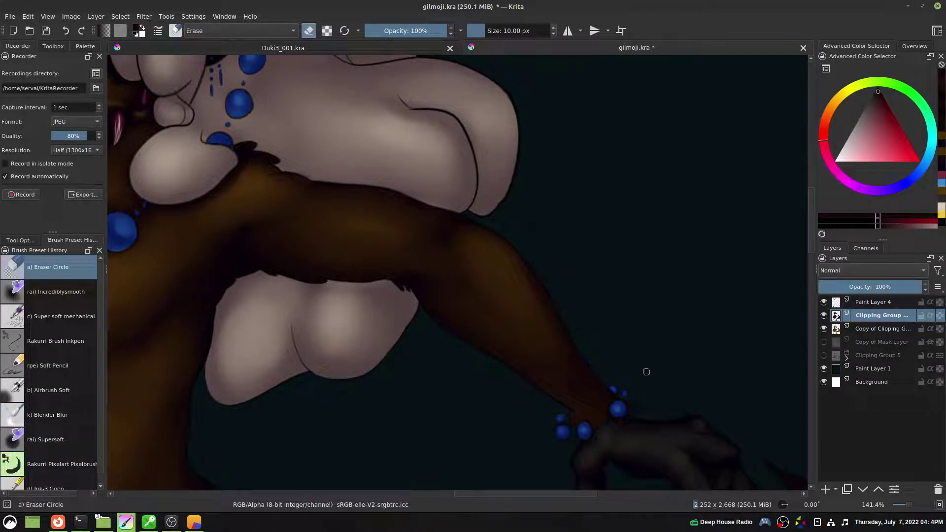
{"action": "left_click_drag", "start_coordinate": [651, 366], "coordinate": [608, 308]}
{"action": "key", "text": "plus"}
{"action": "key", "text": "bracketleft"}
{"action": "key", "text": "bracketleft"}
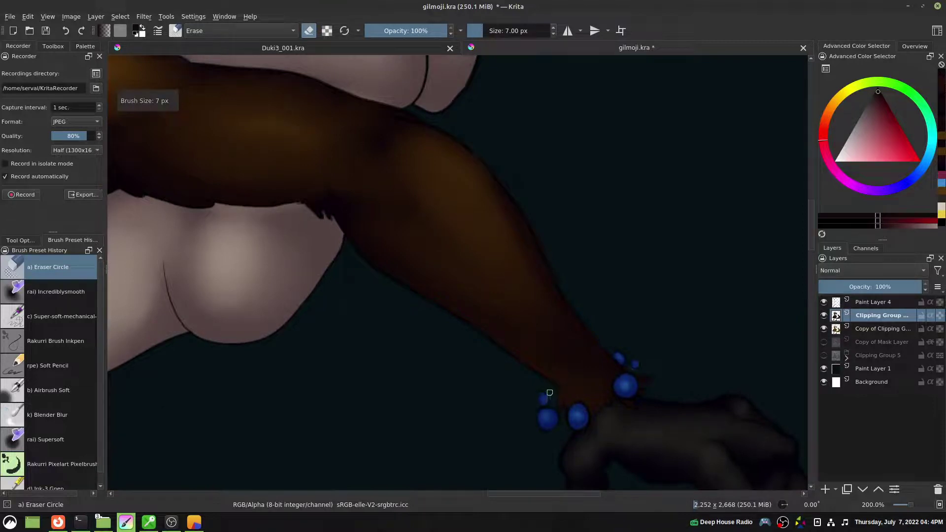
{"action": "scroll", "coordinate": [630, 201], "scroll_direction": "down", "scroll_amount": 1}
{"action": "scroll", "coordinate": [617, 328], "scroll_direction": "up", "scroll_amount": 1}
{"action": "scroll", "coordinate": [653, 281], "scroll_direction": "up", "scroll_amount": 1}
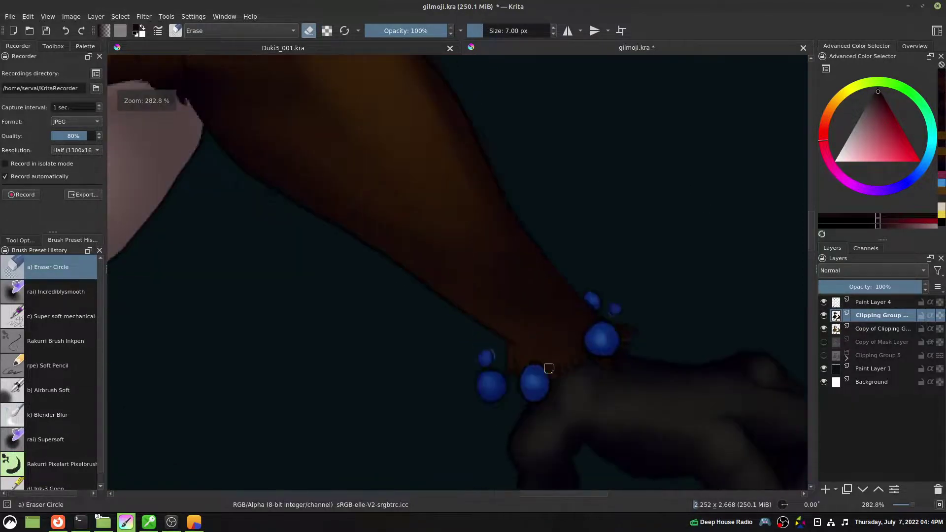
Sample the blue of the wrist beads and paint small beads between the two front beads with Rakurri Brush Inkpen at 8 px
{"action": "left_click", "coordinate": [541, 374], "text": "ctrl"}
{"action": "key", "text": "slash"}
{"action": "key", "text": "bracketleft"}
{"action": "key", "text": "slash"}
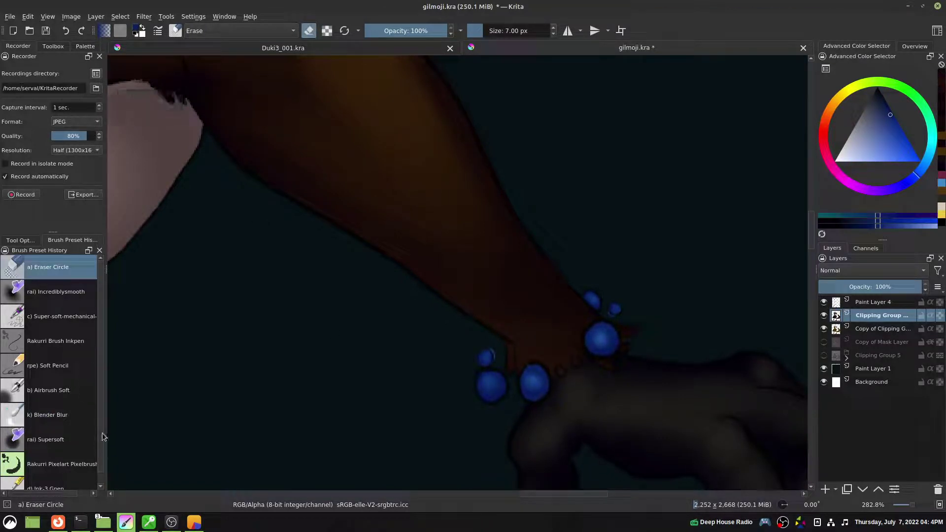
{"action": "left_click", "coordinate": [86, 347]}
{"action": "key", "text": "bracketright"}
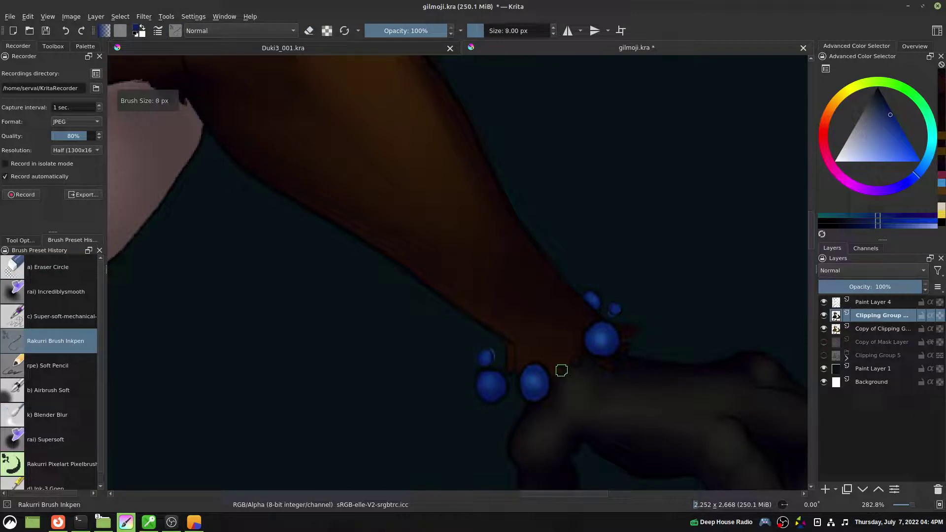
{"action": "left_click", "coordinate": [575, 362]}
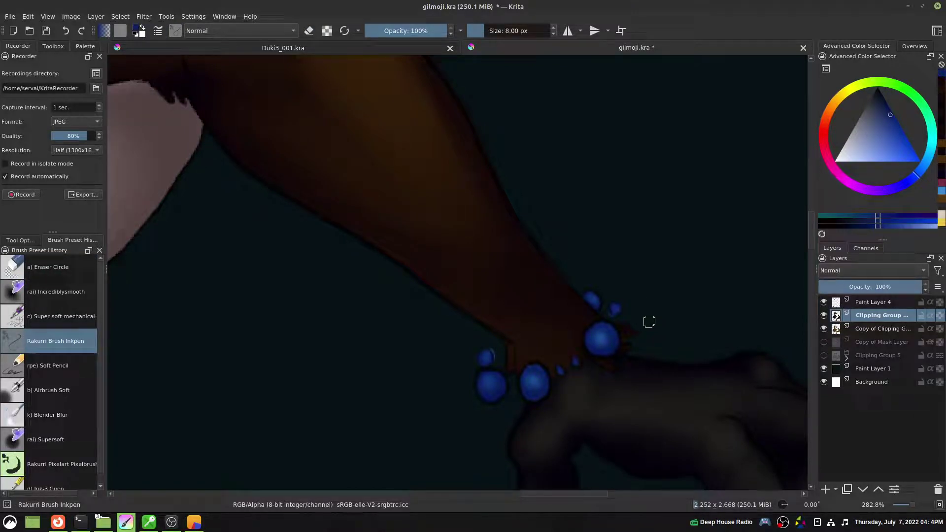
{"action": "key", "text": "minus"}
{"action": "key", "text": "4"}
{"action": "key", "text": "minus"}
{"action": "key", "text": "minus"}
{"action": "key", "text": "6"}
{"action": "key", "text": "4"}
{"action": "key", "text": "6"}
{"action": "left_click_drag", "start_coordinate": [499, 207], "coordinate": [694, 357]}
{"action": "left_click_drag", "start_coordinate": [520, 228], "coordinate": [684, 290]}
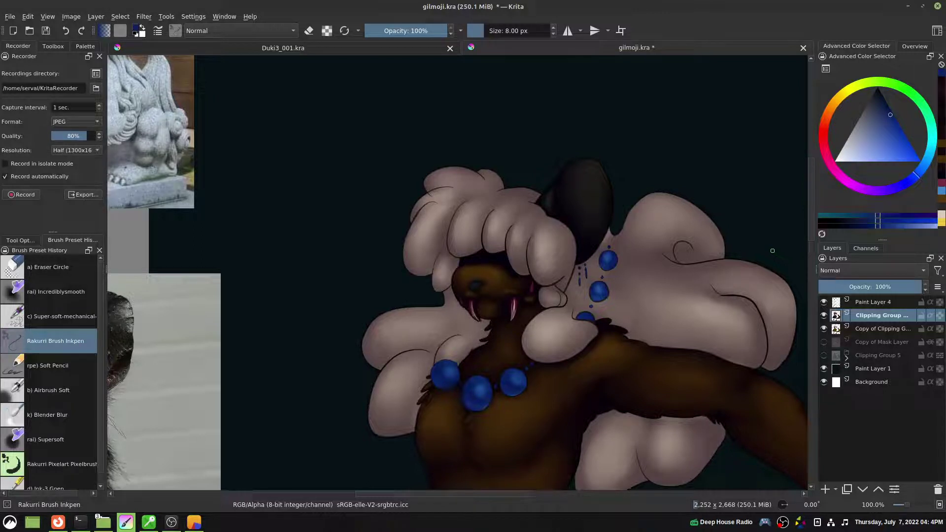
{"action": "key", "text": "slash"}
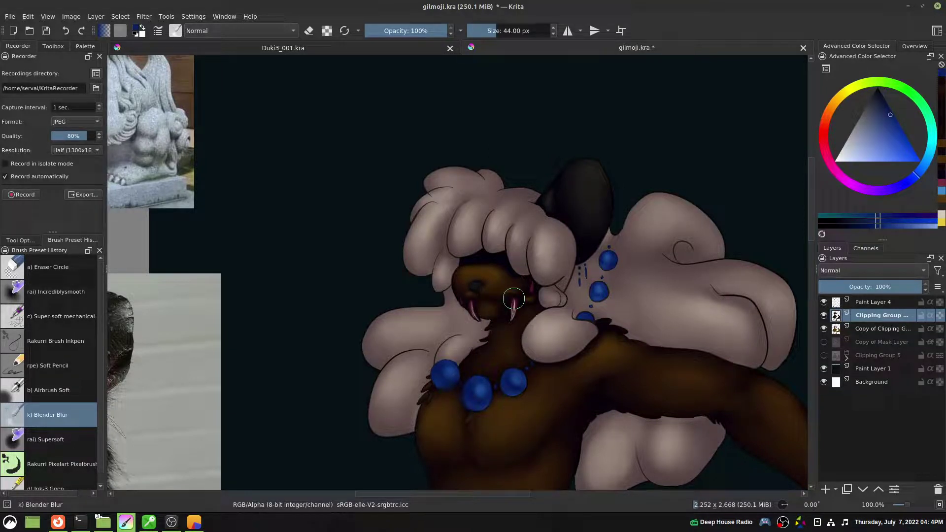
{"action": "key", "text": "bracketleft"}
{"action": "key", "text": "bracketleft"}
{"action": "key", "text": "bracketleft"}
{"action": "key", "text": "bracketleft"}
{"action": "key", "text": "bracketleft"}
{"action": "key", "text": "bracketleft"}
{"action": "key", "text": "bracketleft"}
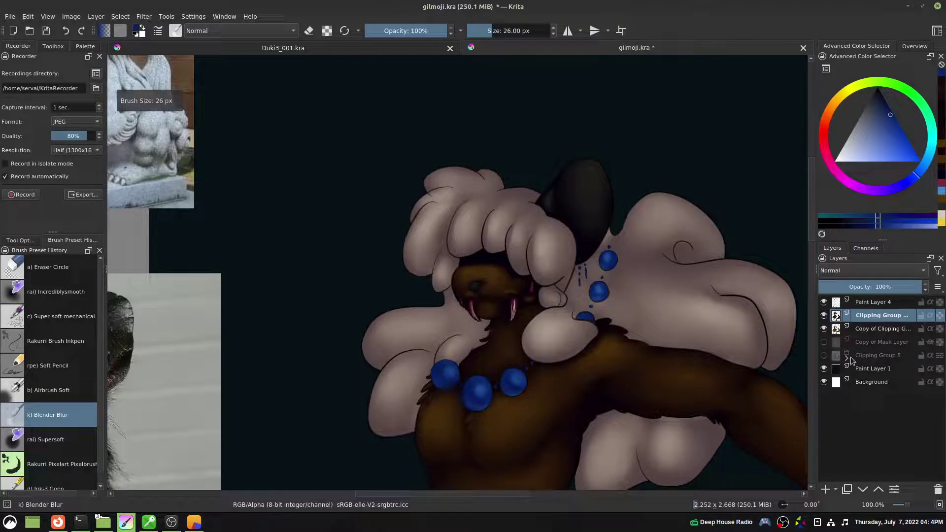
Select Paint Layer 4, set black with Rakurri Brush Inkpen, and hide the dark backdrop on Paint Layer 1
{"action": "left_click", "coordinate": [876, 303]}
{"action": "left_click", "coordinate": [879, 88]}
{"action": "left_click", "coordinate": [76, 337]}
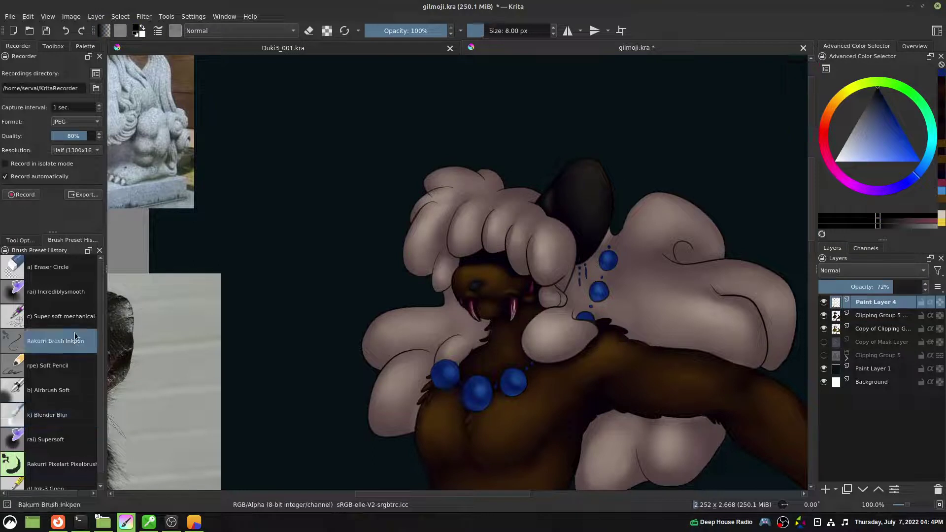
{"action": "left_click", "coordinate": [824, 369]}
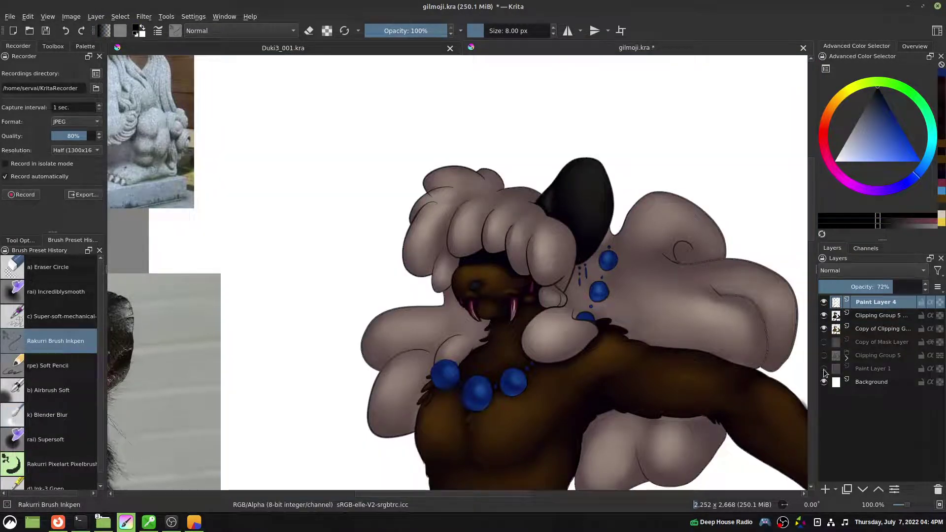
Try a thin black outline along the top of the hair on Paint Layer 4 at 5 px, and undo it
{"action": "key", "text": "bracketleft"}
{"action": "mouse_move", "coordinate": [476, 170]}
{"action": "left_mouse_down"}
{"action": "mouse_move", "coordinate": [465, 154]}
{"action": "mouse_move", "coordinate": [463, 166]}
{"action": "left_mouse_up"}
{"action": "key", "text": "ctrl+z"}
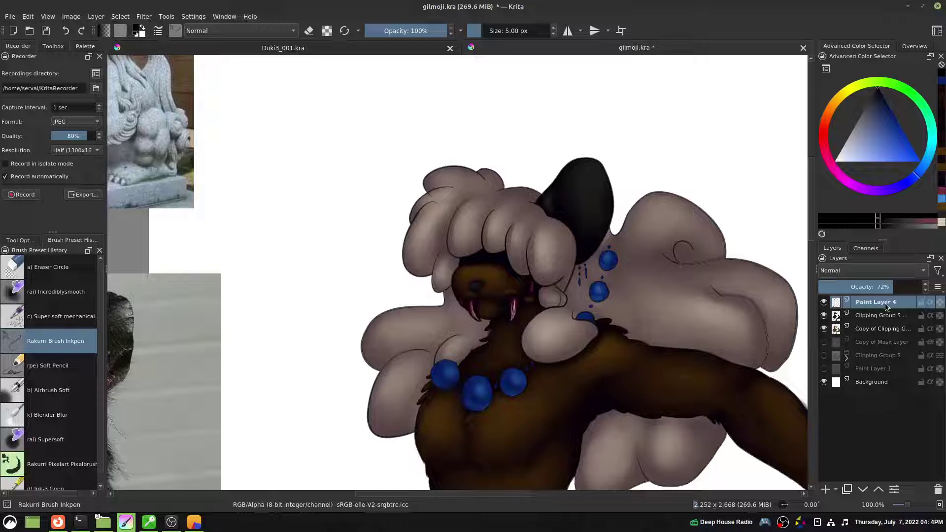
Outline the far ear above the hair in black at 8 px on a new layer above Copy of Mask Layer, and show Paint Layer 1
{"action": "left_click", "coordinate": [882, 342]}
{"action": "key", "text": "Insert"}
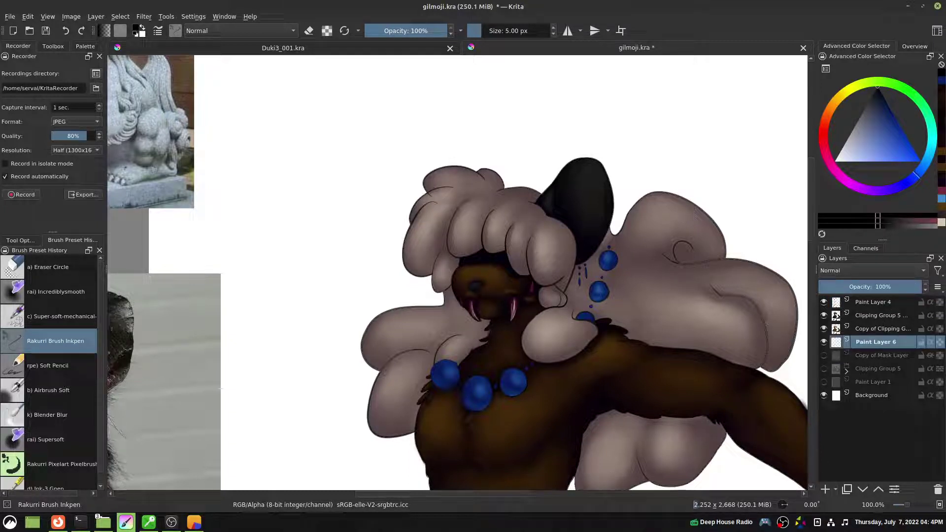
{"action": "key", "text": "bracketright"}
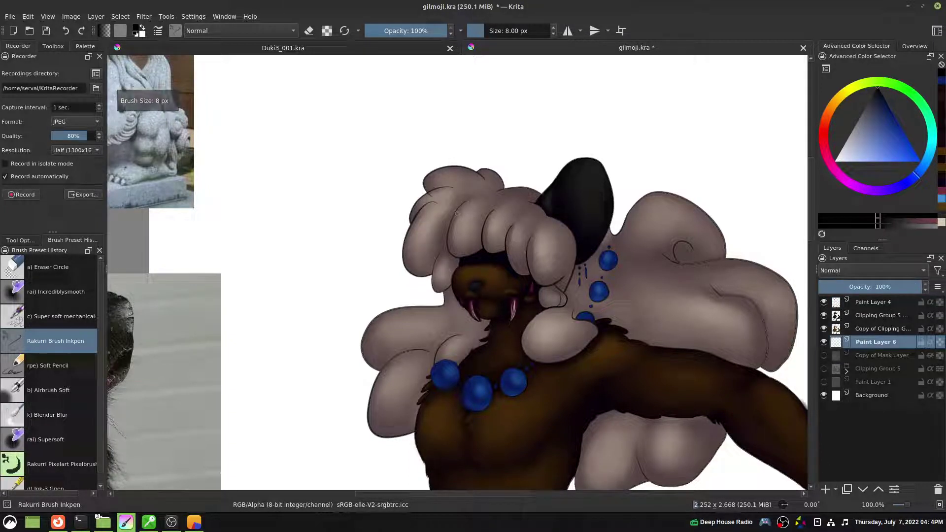
{"action": "left_click_drag", "start_coordinate": [440, 167], "coordinate": [476, 170]}
{"action": "key", "text": "ctrl+z"}
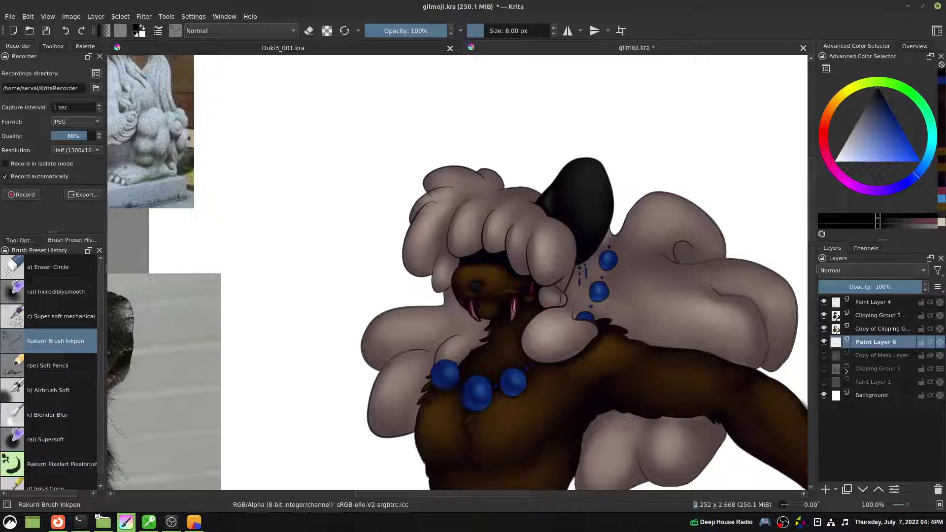
{"action": "mouse_move", "coordinate": [421, 196]}
{"action": "left_mouse_down"}
{"action": "mouse_move", "coordinate": [456, 170]}
{"action": "mouse_move", "coordinate": [442, 156]}
{"action": "left_mouse_up"}
{"action": "key", "text": "ctrl+z"}
{"action": "scroll", "coordinate": [450, 239], "scroll_direction": "down", "scroll_amount": 1}
{"action": "scroll", "coordinate": [452, 250], "scroll_direction": "up", "scroll_amount": 3}
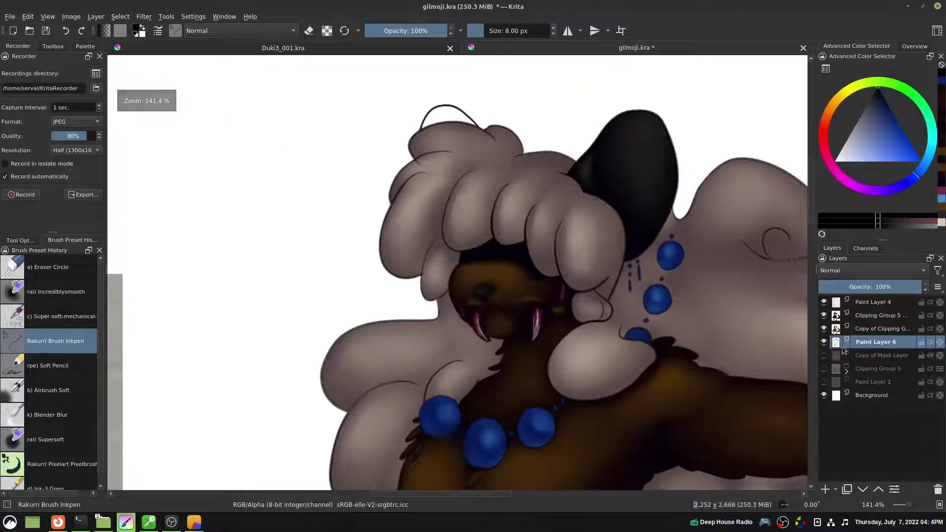
{"action": "left_click", "coordinate": [824, 381]}
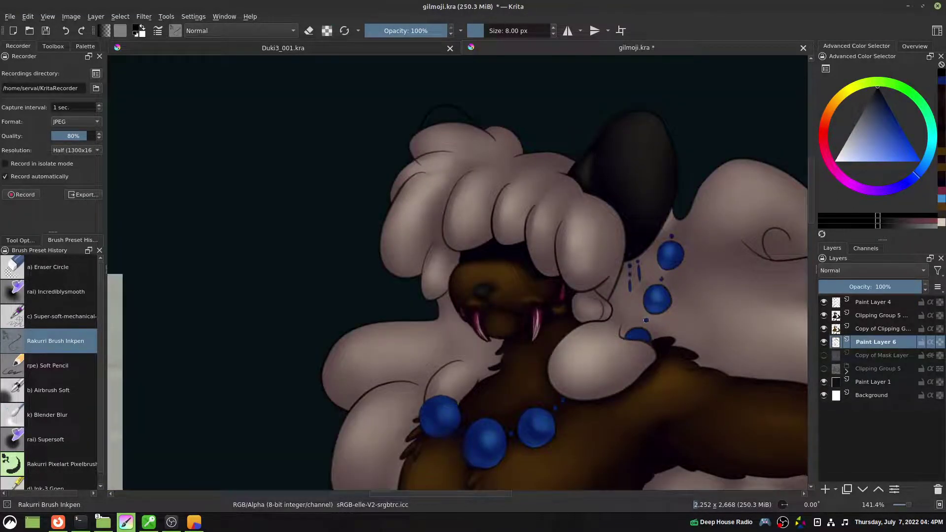
Sample the near-black of the large ear and add a paint layer above the Clipping Group 5 merged layer
{"action": "left_click_drag", "start_coordinate": [607, 319], "coordinate": [597, 443]}
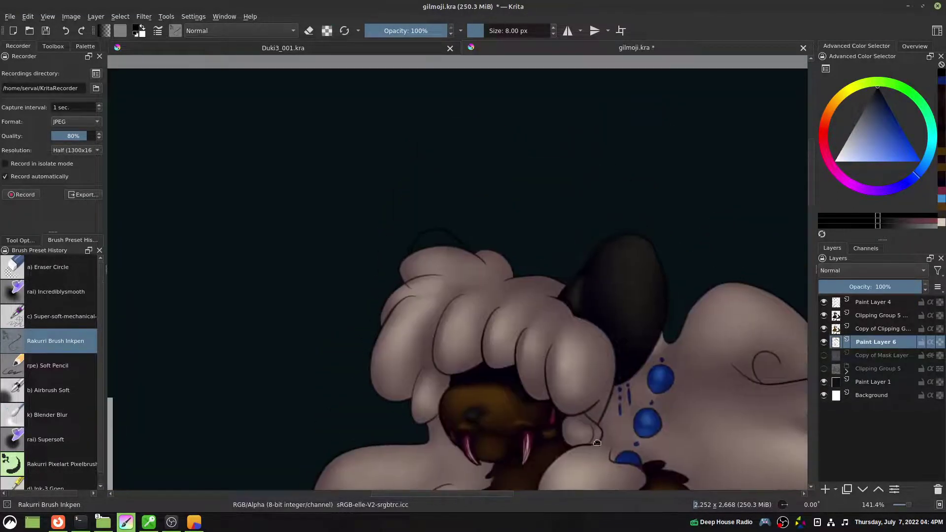
{"action": "left_click", "coordinate": [616, 298], "text": "ctrl"}
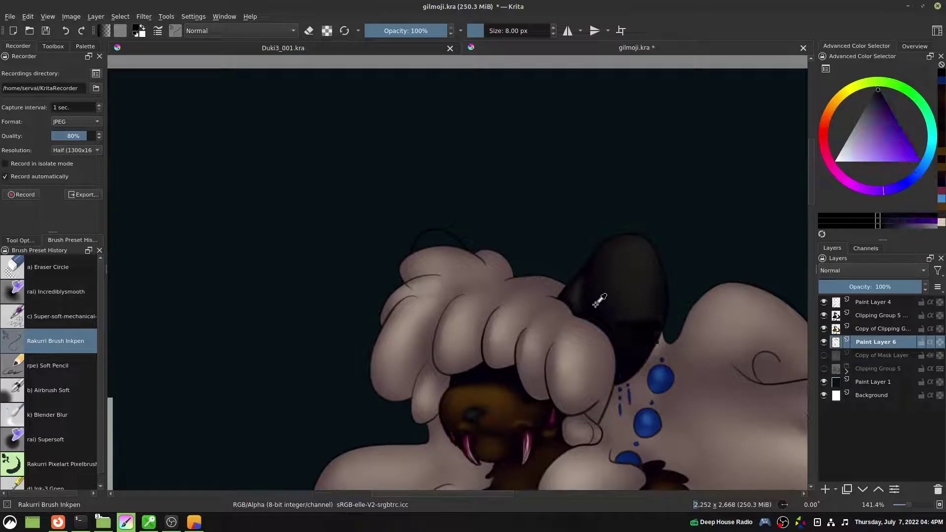
{"action": "left_click", "coordinate": [871, 318]}
{"action": "left_click", "coordinate": [825, 489]}
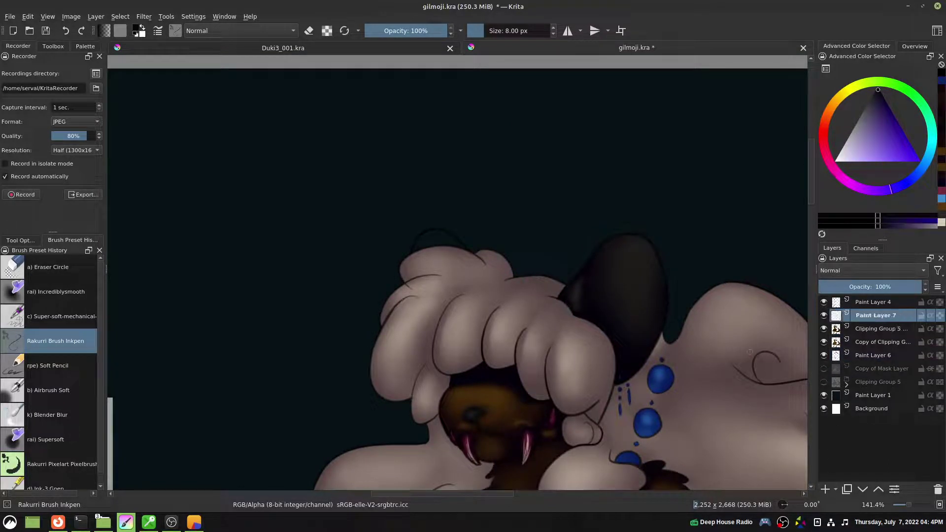
Fill the far ear above the hair with the sampled near-black using Rakurri Brush Inkpen at 8 to 12 px
{"action": "key", "text": "4"}
{"action": "key", "text": "plus"}
{"action": "key", "text": "plus"}
{"action": "left_click_drag", "start_coordinate": [394, 215], "coordinate": [363, 250]}
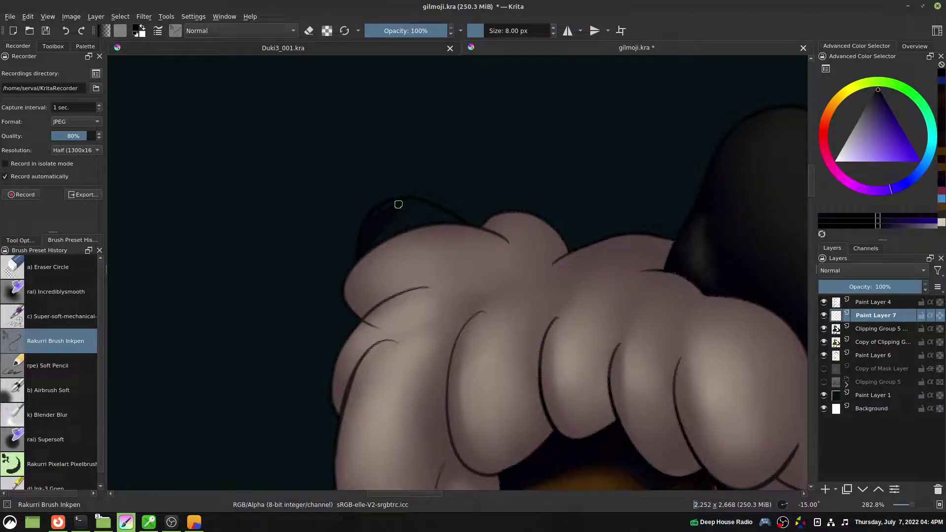
{"action": "left_click_drag", "start_coordinate": [396, 230], "coordinate": [409, 222]}
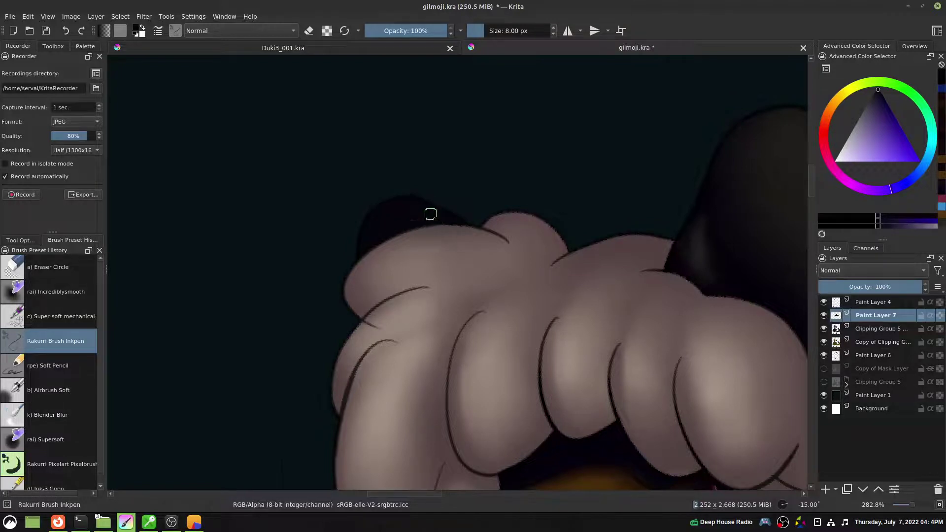
{"action": "key", "text": "5"}
{"action": "key", "text": "bracketright"}
{"action": "key", "text": "bracketright"}
{"action": "key", "text": "bracketright"}
{"action": "key", "text": "bracketright"}
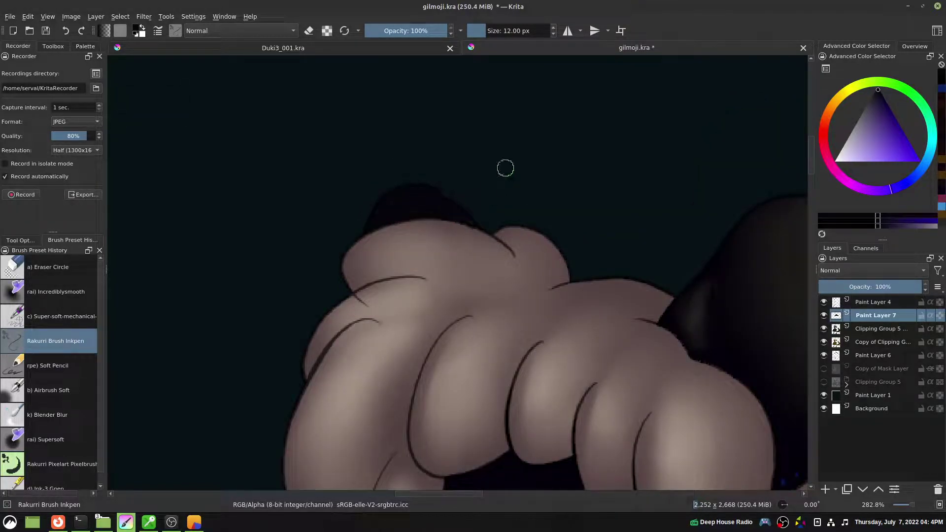
Shade the inside of the far ear with a dark brown-grey sampled from the large ear using Incrediblysmooth at 15 to 14 px
{"action": "left_click", "coordinate": [698, 302], "text": "ctrl"}
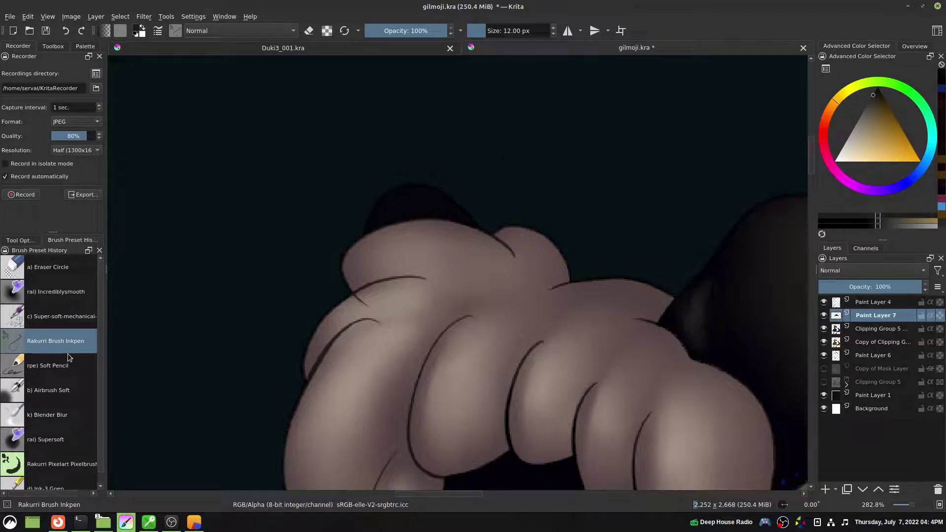
{"action": "left_click", "coordinate": [72, 303]}
{"action": "key", "text": "bracketleft"}
{"action": "key", "text": "bracketleft"}
{"action": "key", "text": "bracketleft"}
{"action": "key", "text": "bracketleft"}
{"action": "key", "text": "bracketleft"}
{"action": "key", "text": "bracketleft"}
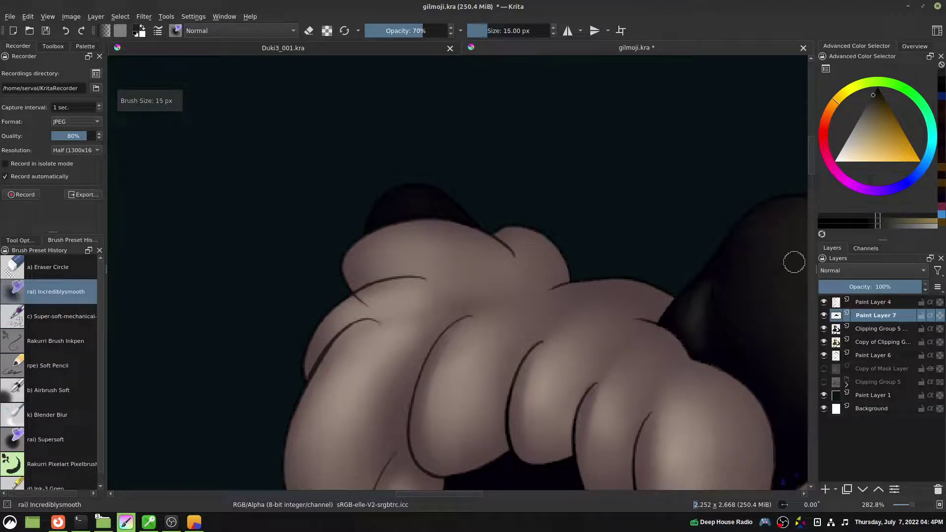
{"action": "left_click", "coordinate": [794, 245], "text": "ctrl"}
{"action": "key", "text": "bracketleft"}
{"action": "key", "text": "bracketleft"}
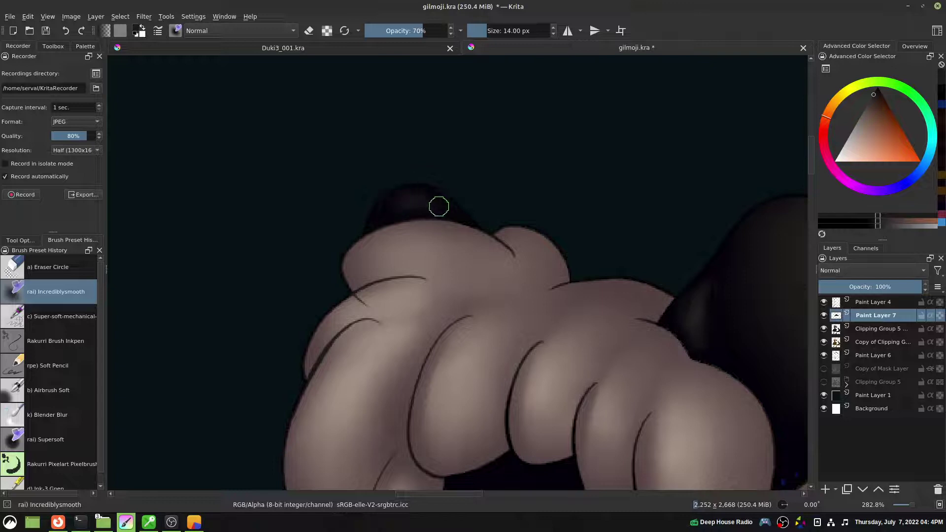
{"action": "scroll", "coordinate": [427, 197], "scroll_direction": "down", "scroll_amount": 1}
{"action": "scroll", "coordinate": [506, 234], "scroll_direction": "down", "scroll_amount": 1}
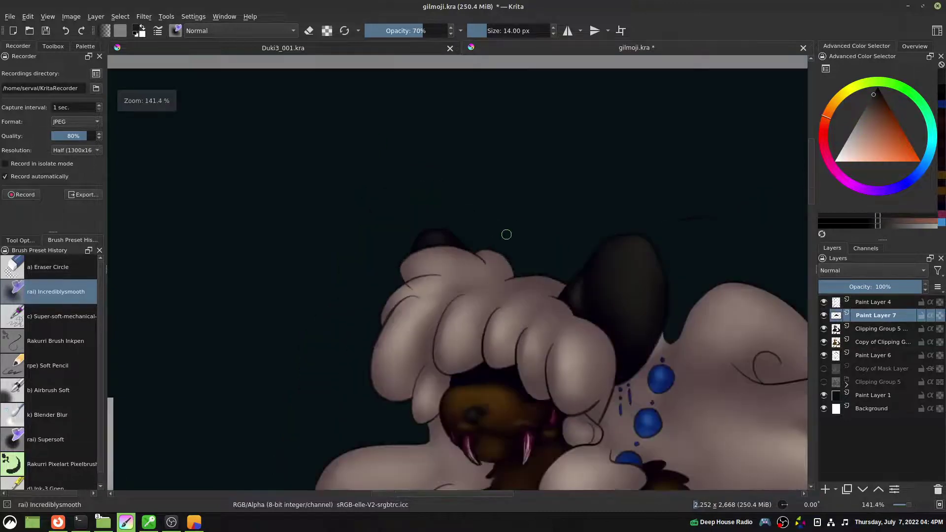
{"action": "scroll", "coordinate": [403, 174], "scroll_direction": "down", "scroll_amount": 1}
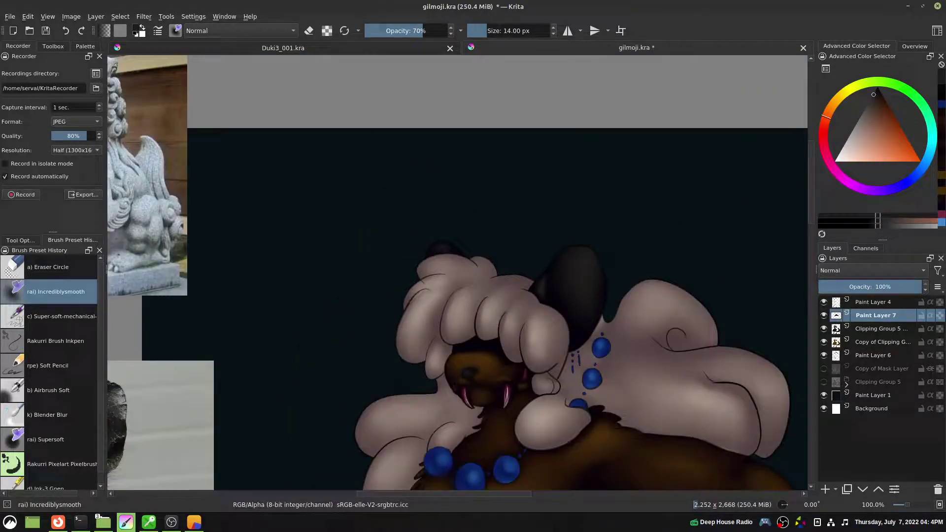
Sample the near-black under the fringe and fill the gap between hair and muzzle with Rakurri Brush Inkpen at 12 px
{"action": "key", "text": "ctrl+equal"}
{"action": "key", "text": "ctrl+equal"}
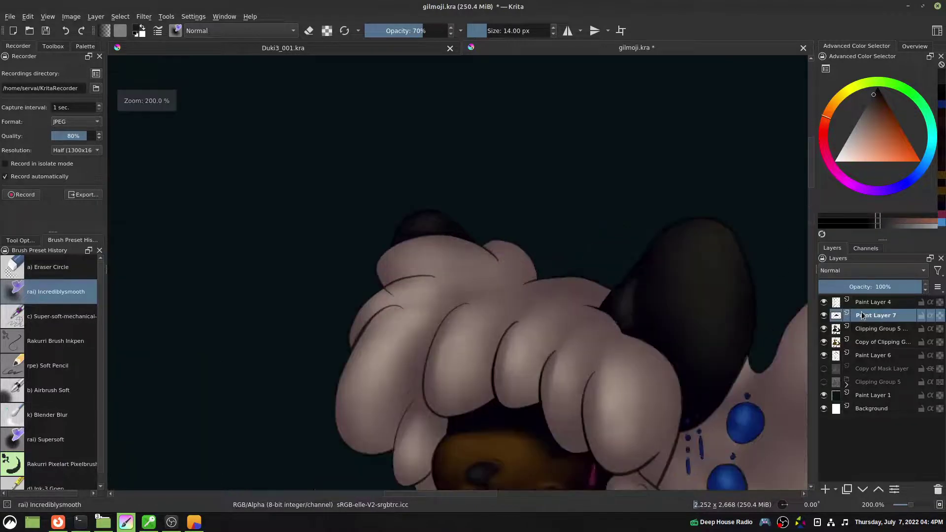
{"action": "scroll", "coordinate": [554, 249], "scroll_direction": "up", "scroll_amount": 1}
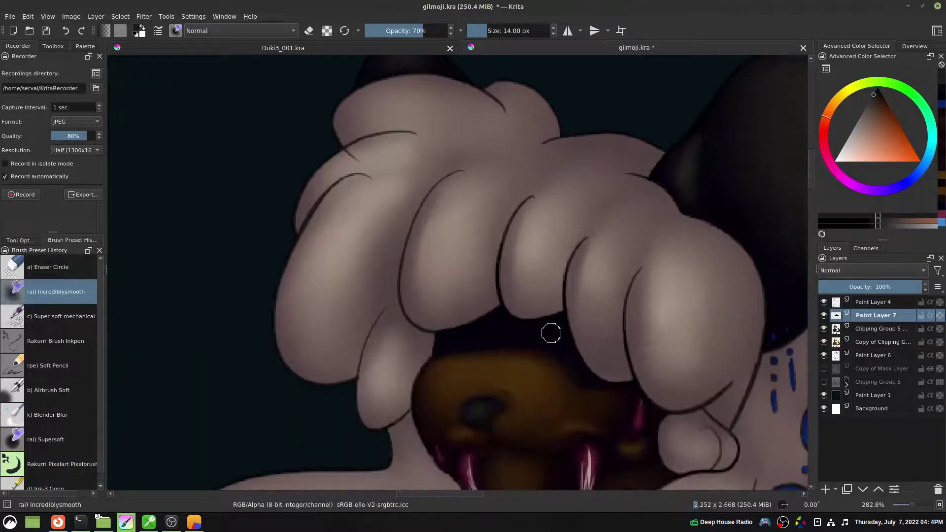
{"action": "left_click", "coordinate": [556, 343], "text": "ctrl"}
{"action": "left_click", "coordinate": [79, 338]}
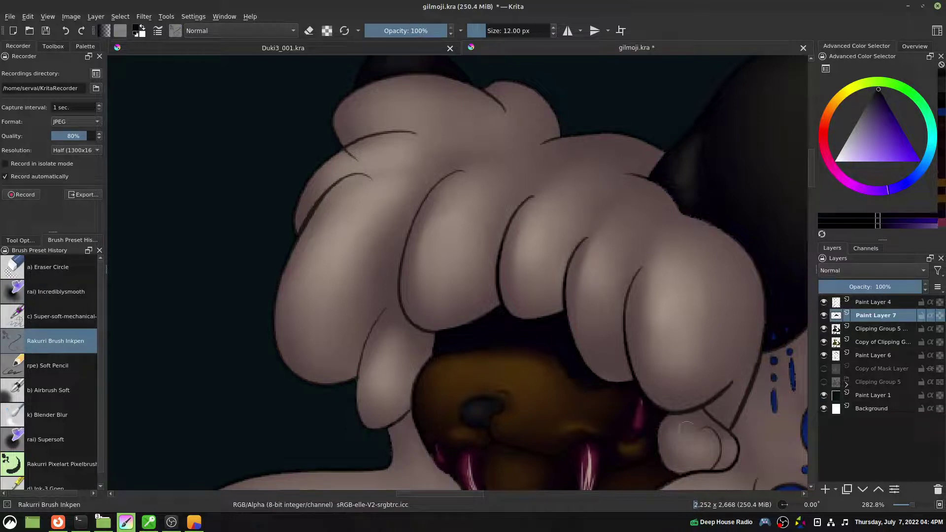
{"action": "left_click", "coordinate": [705, 475]}
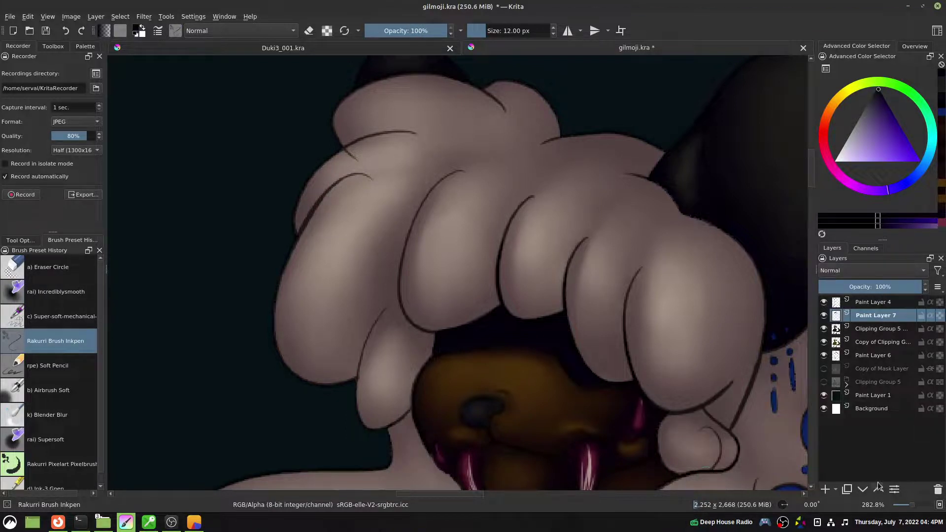
Duplicate the line art on Paint Layer 4, and set the blending mode of the copy and of Paint Layer 4 to Overlay
{"action": "left_click", "coordinate": [870, 303]}
{"action": "mouse_move", "coordinate": [876, 319]}
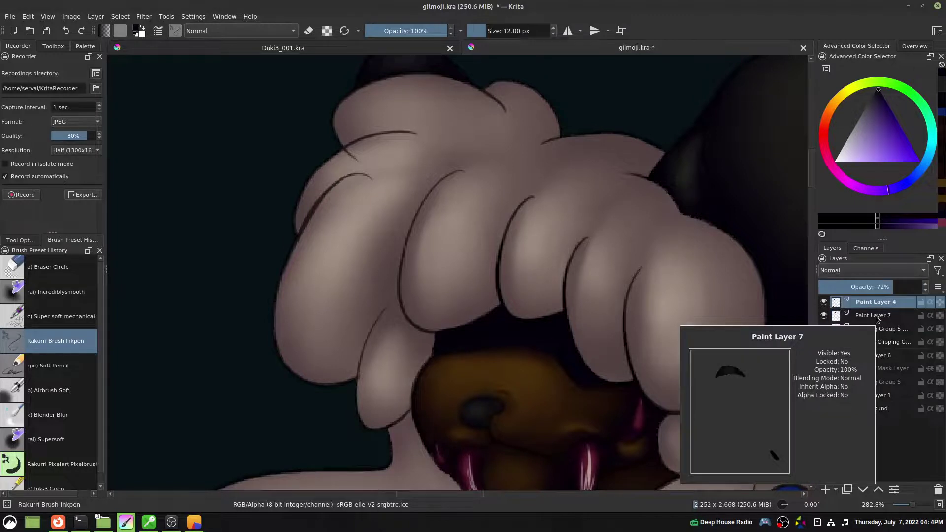
{"action": "mouse_move", "coordinate": [870, 360]}
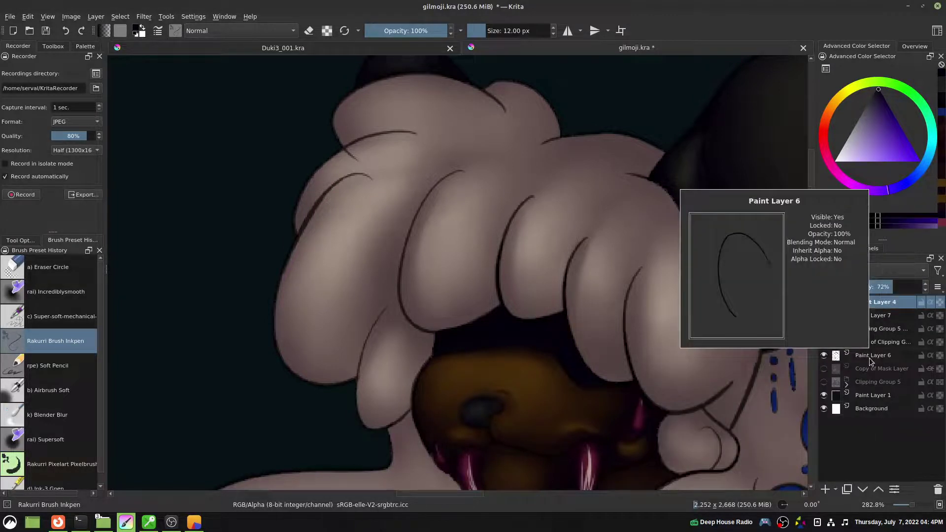
{"action": "right_click", "coordinate": [870, 302]}
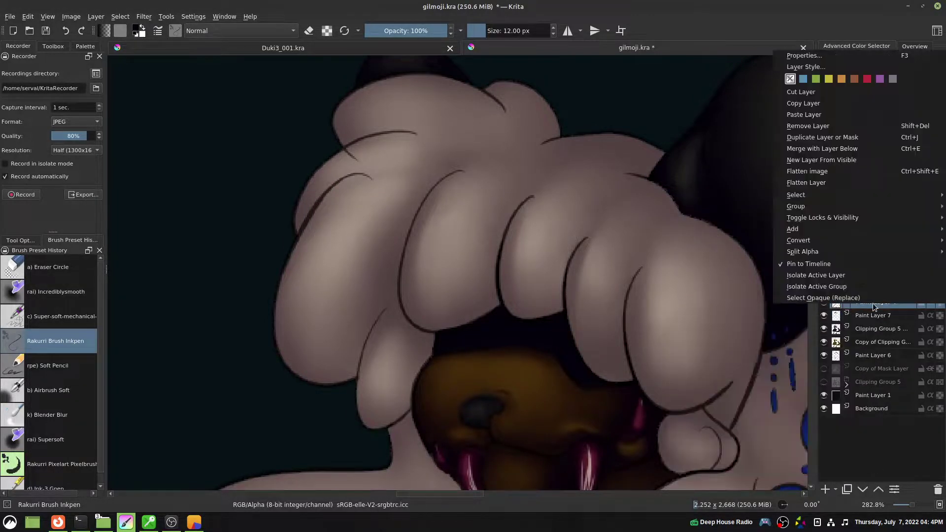
{"action": "left_click", "coordinate": [826, 137]}
{"action": "left_click", "coordinate": [853, 277]}
{"action": "left_click", "coordinate": [854, 274]}
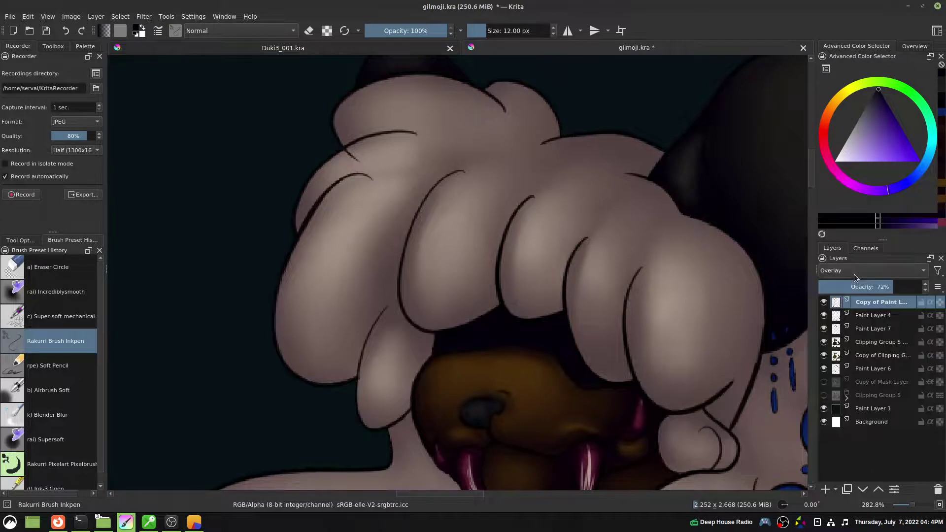
{"action": "left_click", "coordinate": [863, 274]}
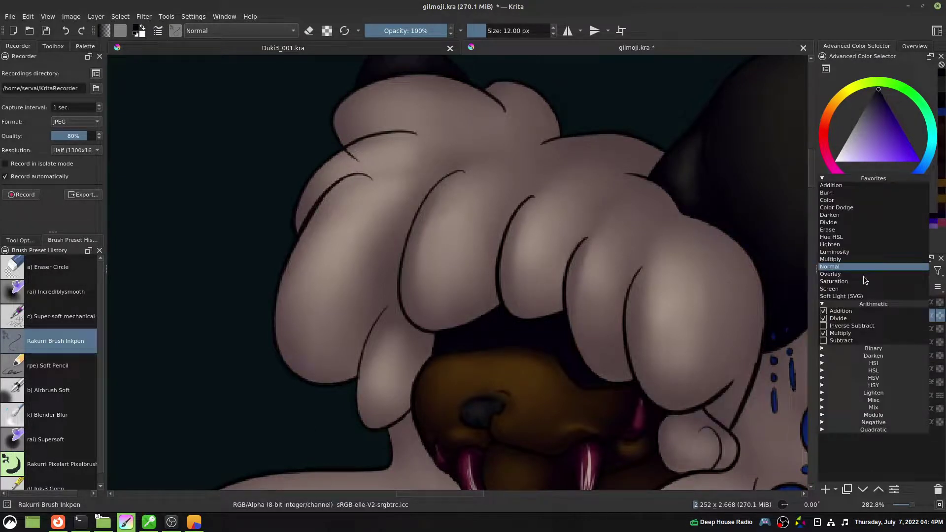
{"action": "left_click", "coordinate": [865, 274]}
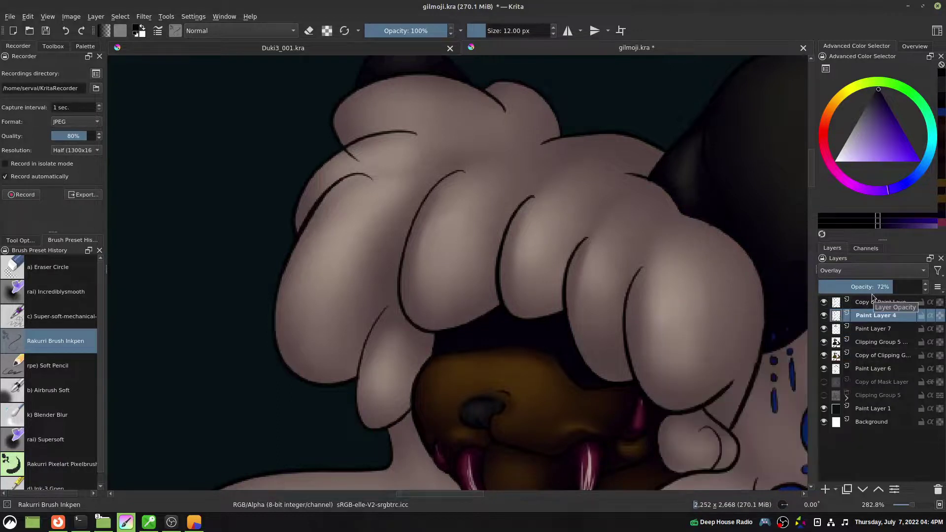
Raise the opacity of Paint Layer 4 to 100%
{"action": "left_click_drag", "start_coordinate": [880, 287], "coordinate": [945, 291]}
{"action": "key", "text": "1"}
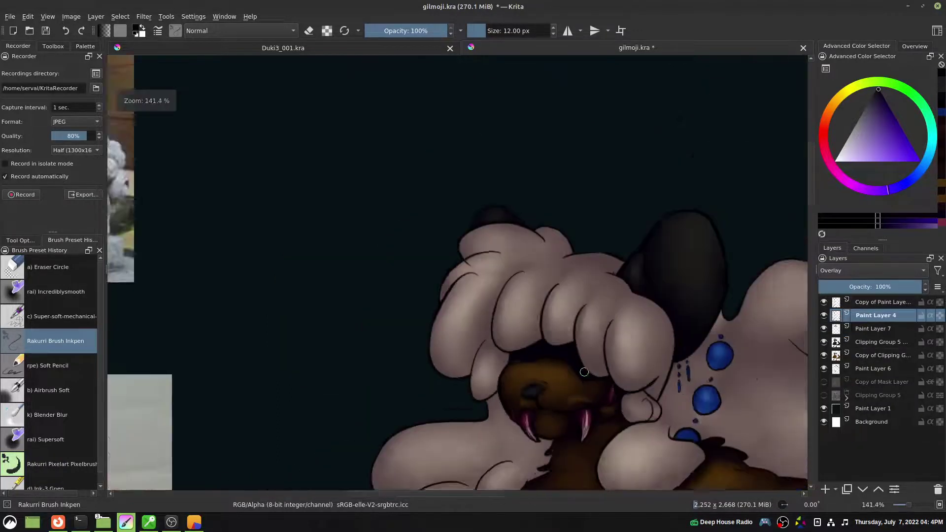
{"action": "mouse_move", "coordinate": [598, 341]}
{"action": "left_mouse_down"}
{"action": "mouse_move", "coordinate": [564, 242]}
{"action": "mouse_move", "coordinate": [570, 327]}
{"action": "mouse_move", "coordinate": [547, 323]}
{"action": "left_mouse_up"}
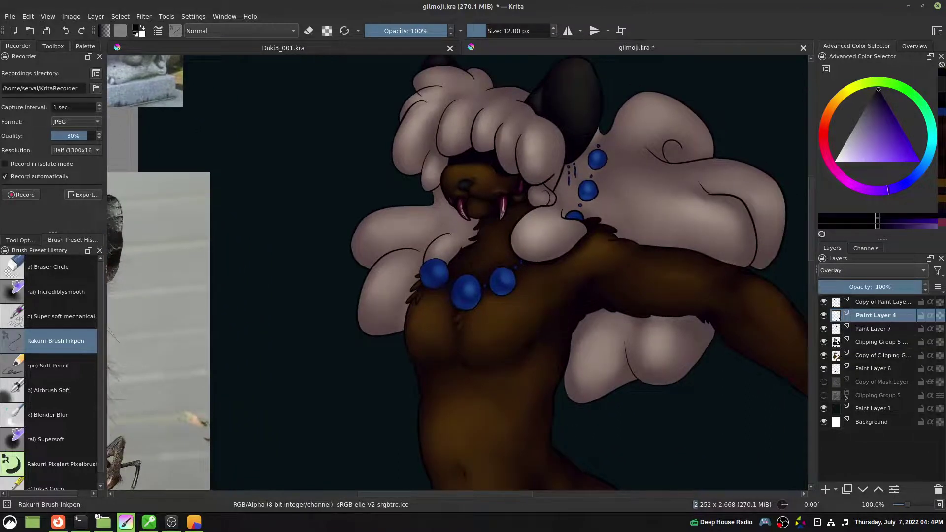
Sample the necklace beads' blue and paint over the half-hidden bead behind the shoulder with Supersoft at 15 px on a new layer below Paint Layer 7
{"action": "scroll", "coordinate": [589, 193], "scroll_direction": "up", "scroll_amount": 1}
{"action": "left_click", "coordinate": [469, 314], "text": "ctrl"}
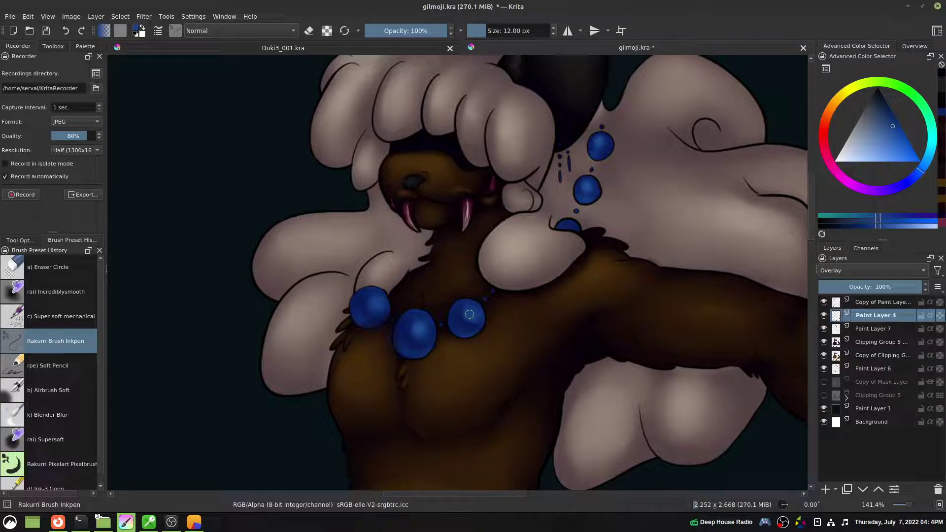
{"action": "left_click", "coordinate": [74, 440]}
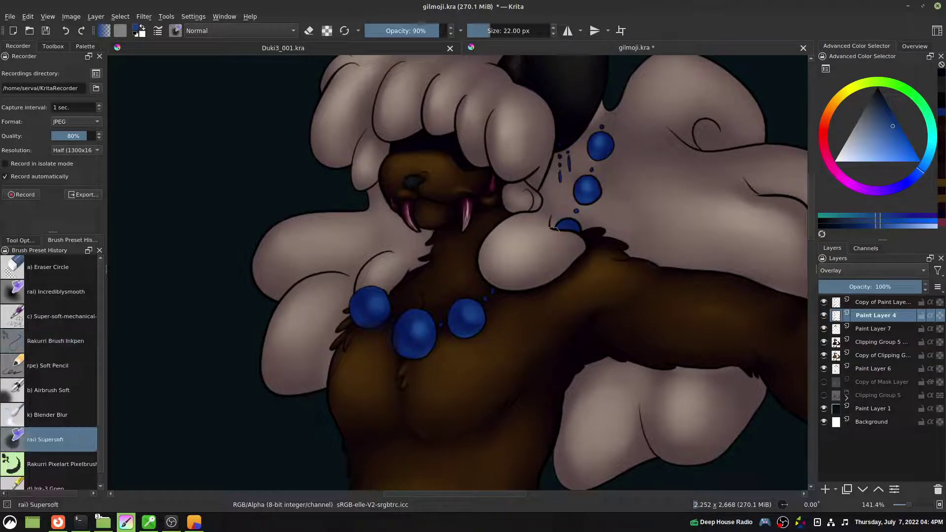
{"action": "left_click_drag", "start_coordinate": [566, 226], "coordinate": [570, 222]}
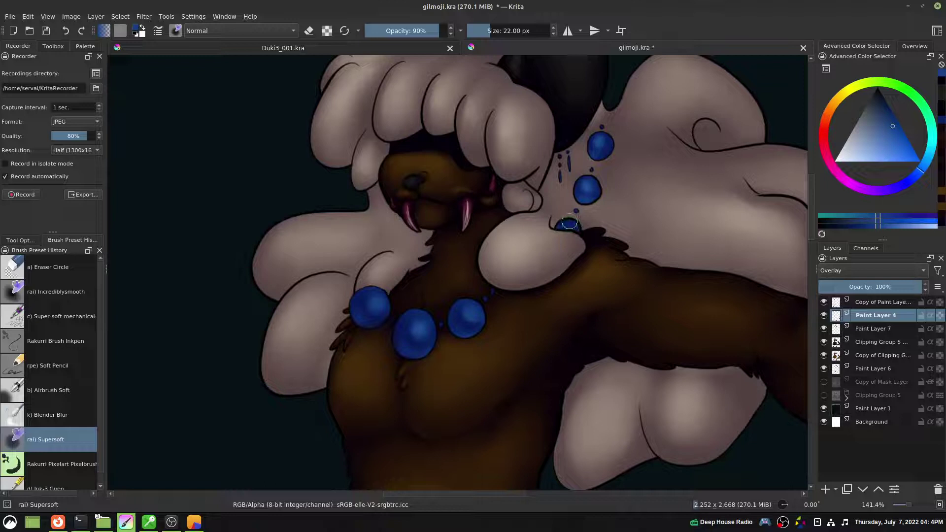
{"action": "left_click", "coordinate": [469, 312], "text": "ctrl"}
{"action": "left_click_drag", "start_coordinate": [568, 223], "coordinate": [575, 226]}
{"action": "left_click", "coordinate": [577, 211]}
{"action": "left_click", "coordinate": [870, 345]}
{"action": "left_click", "coordinate": [825, 490]}
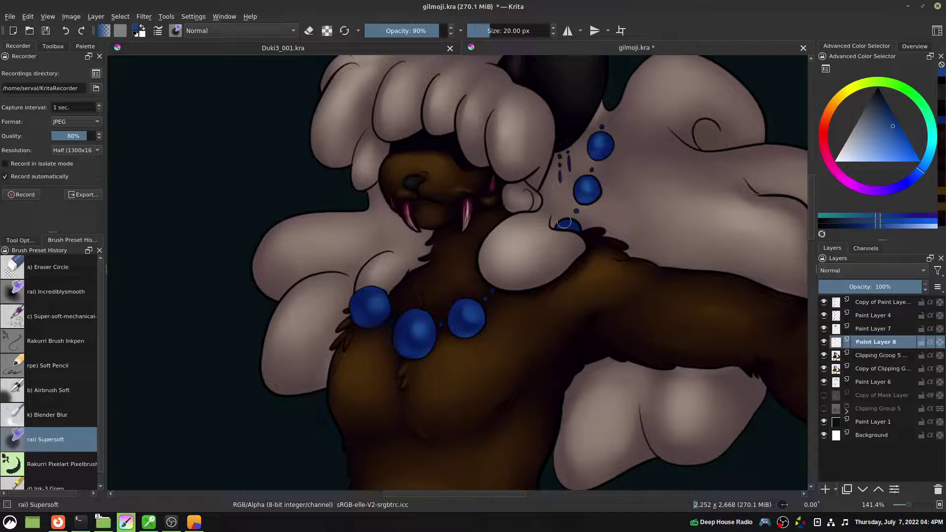
{"action": "key", "text": "bracketleft"}
{"action": "mouse_move", "coordinate": [567, 225]}
{"action": "left_mouse_down"}
{"action": "mouse_move", "coordinate": [576, 226]}
{"action": "mouse_move", "coordinate": [568, 224]}
{"action": "left_mouse_up"}
Hide the dark background on Paint Layer 1 and set the blending mode of Paint Layer 4 to Normal
{"action": "key", "text": "minus"}
{"action": "key", "text": "minus"}
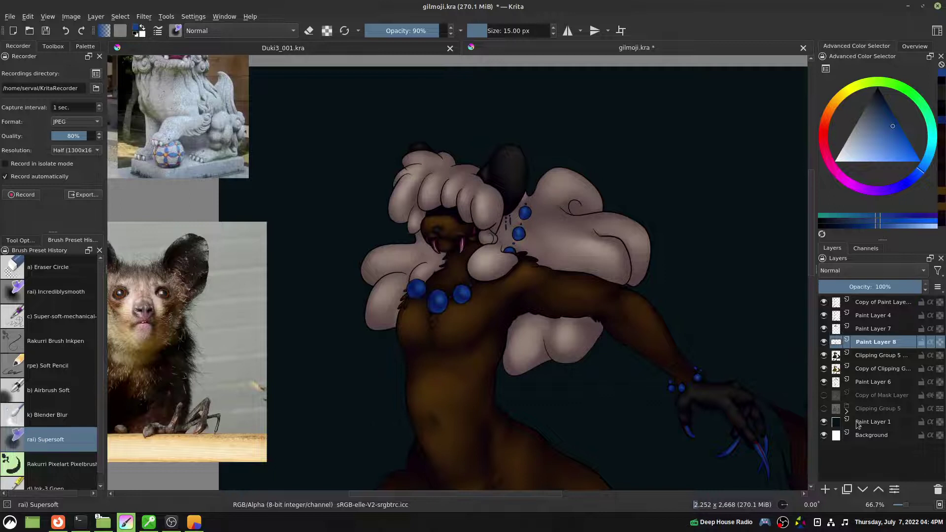
{"action": "left_click", "coordinate": [824, 422]}
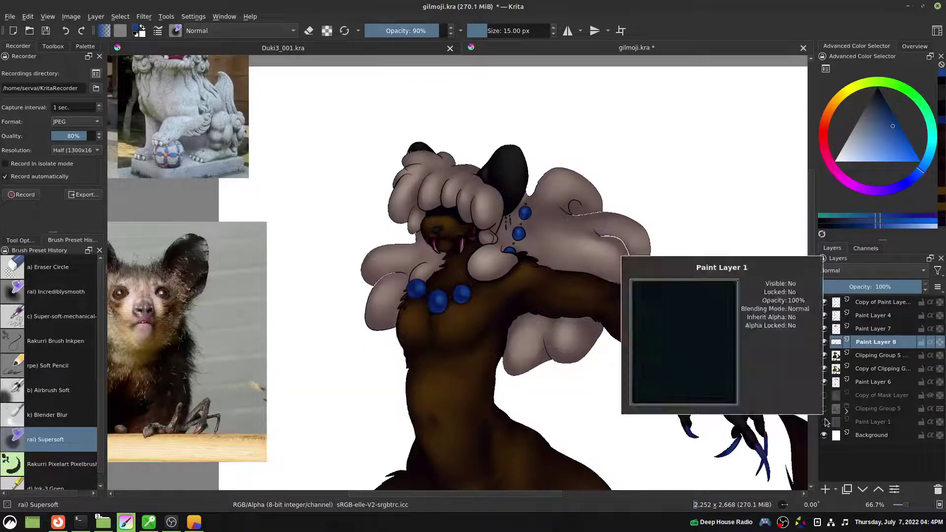
{"action": "left_click", "coordinate": [864, 318]}
{"action": "left_click", "coordinate": [871, 271]}
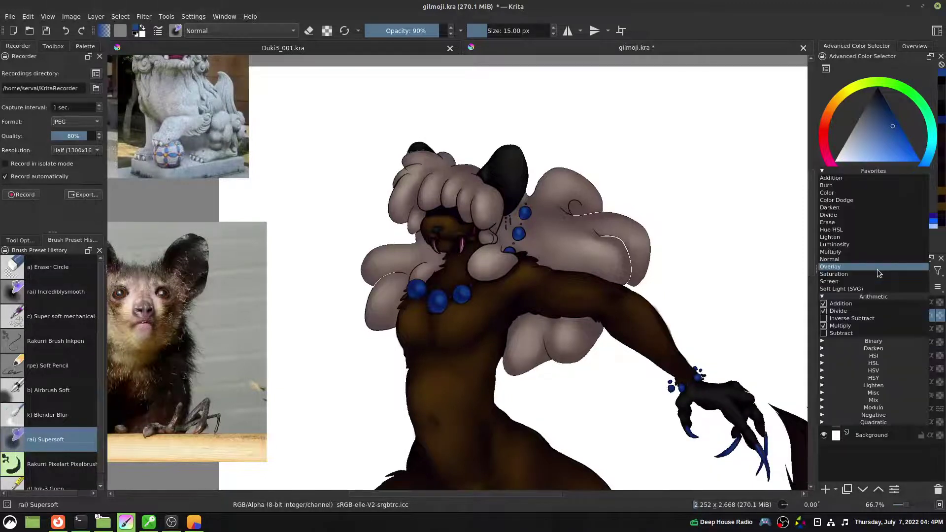
{"action": "left_click", "coordinate": [881, 259]}
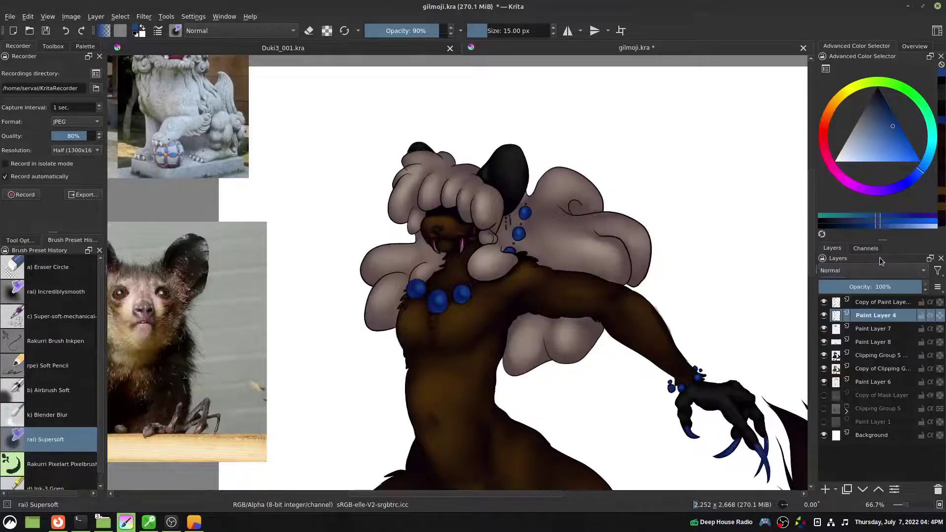
Sample the light grey behind the aye-aye in the reference photo and fill a new layer below Paint Layer 6 with it
{"action": "left_click_drag", "start_coordinate": [813, 271], "coordinate": [811, 317]}
{"action": "scroll", "coordinate": [730, 361], "scroll_direction": "down", "scroll_amount": 2}
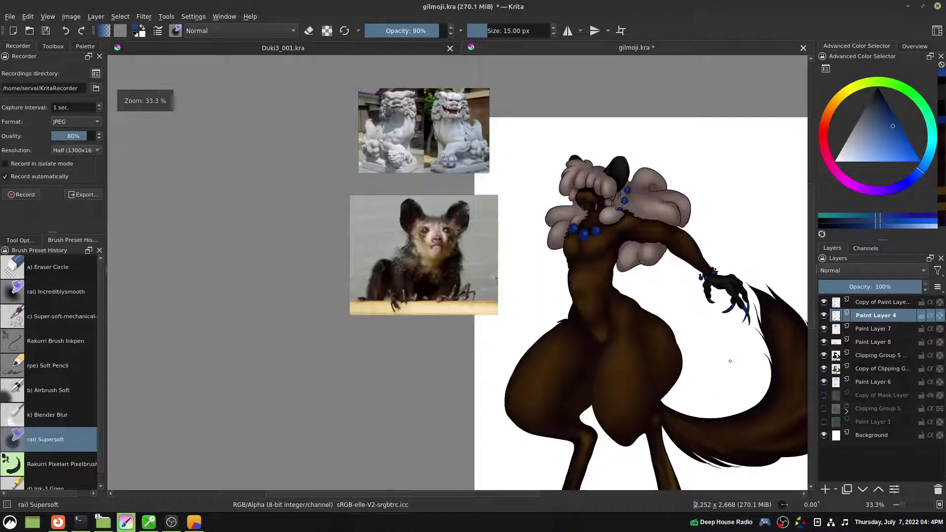
{"action": "left_click", "coordinate": [485, 249], "text": "ctrl"}
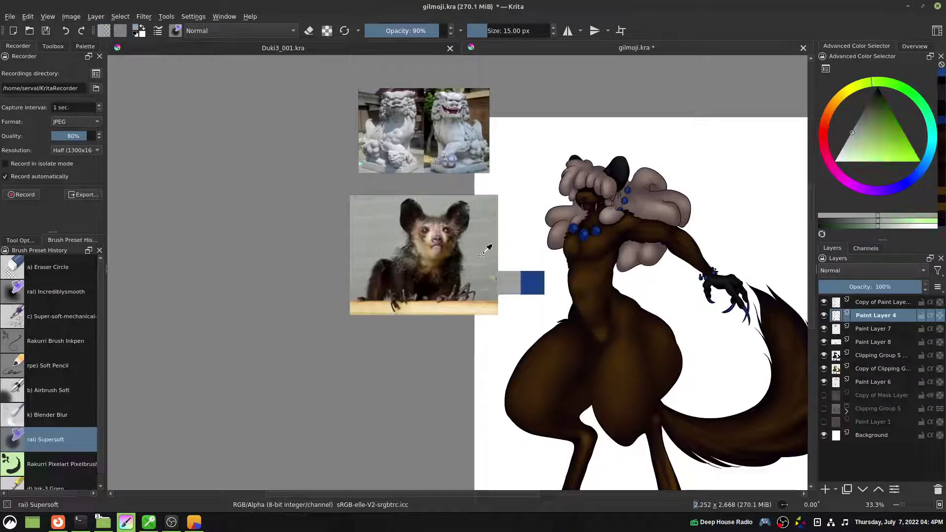
{"action": "left_click", "coordinate": [875, 394]}
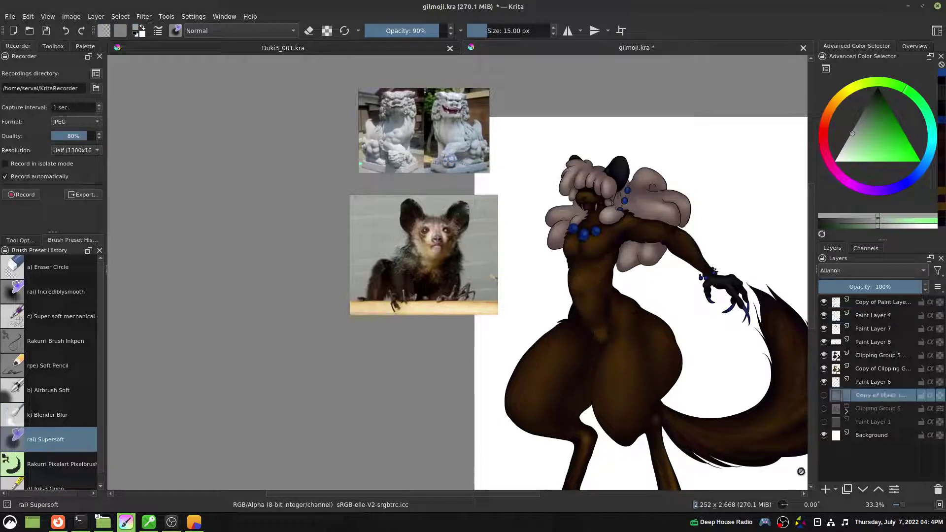
{"action": "left_click", "coordinate": [826, 490]}
{"action": "left_click", "coordinate": [30, 241]}
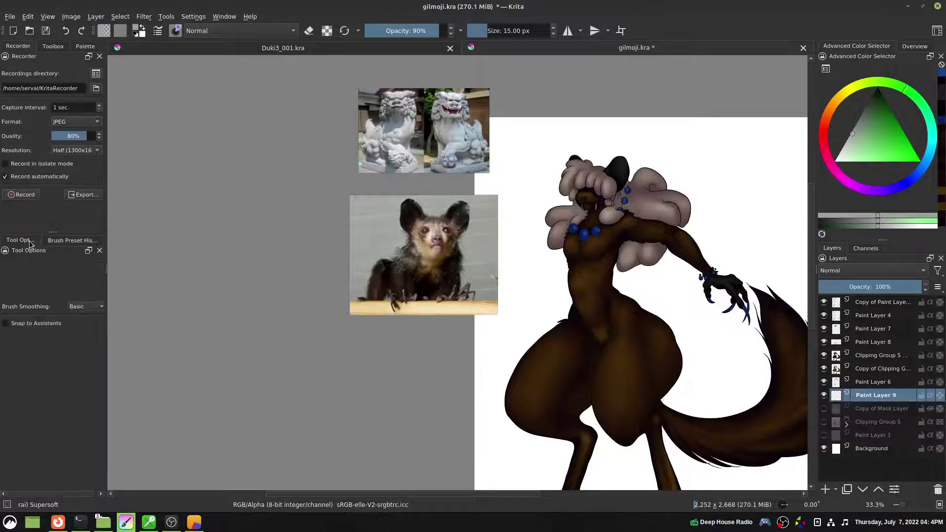
{"action": "left_click", "coordinate": [53, 47]}
{"action": "left_click", "coordinate": [57, 126]}
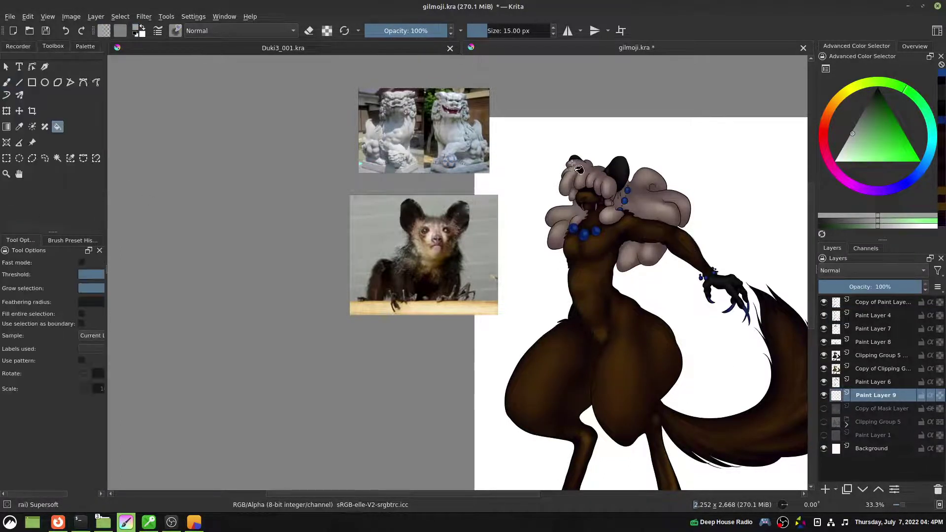
{"action": "left_click", "coordinate": [552, 141]}
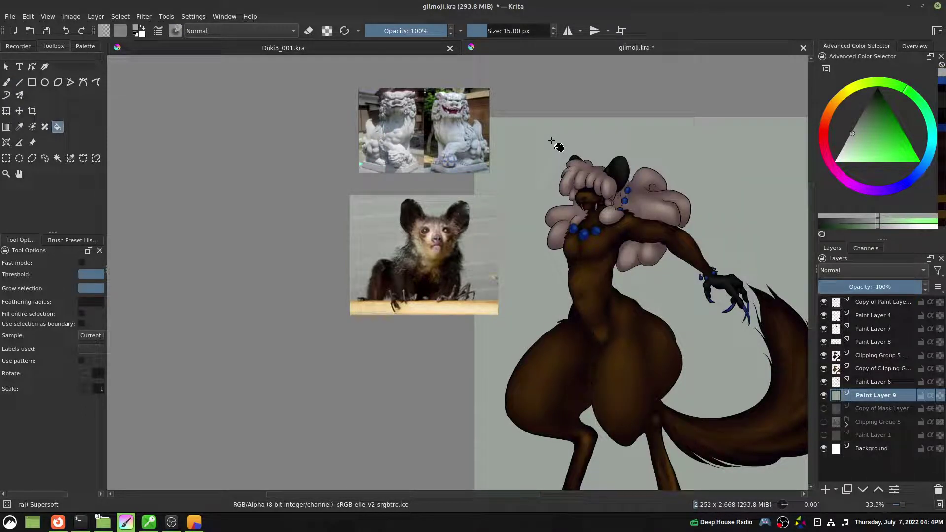
Sample another grey from the aye-aye photo and brush it softly onto the backdrop beside the character with Supersoft at 656 px
{"action": "left_click", "coordinate": [7, 82]}
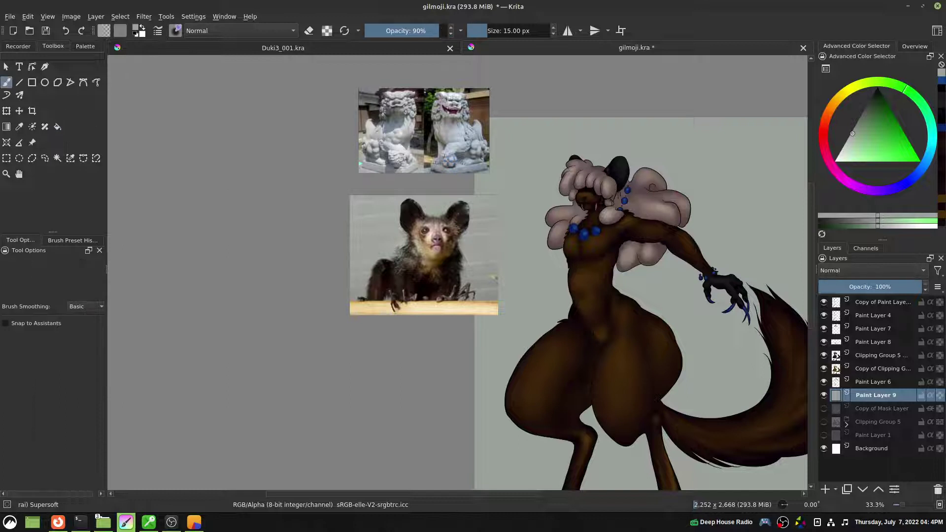
{"action": "left_click", "coordinate": [375, 196], "text": "ctrl"}
{"action": "left_click", "coordinate": [487, 282], "text": "ctrl"}
{"action": "left_click", "coordinate": [177, 30]}
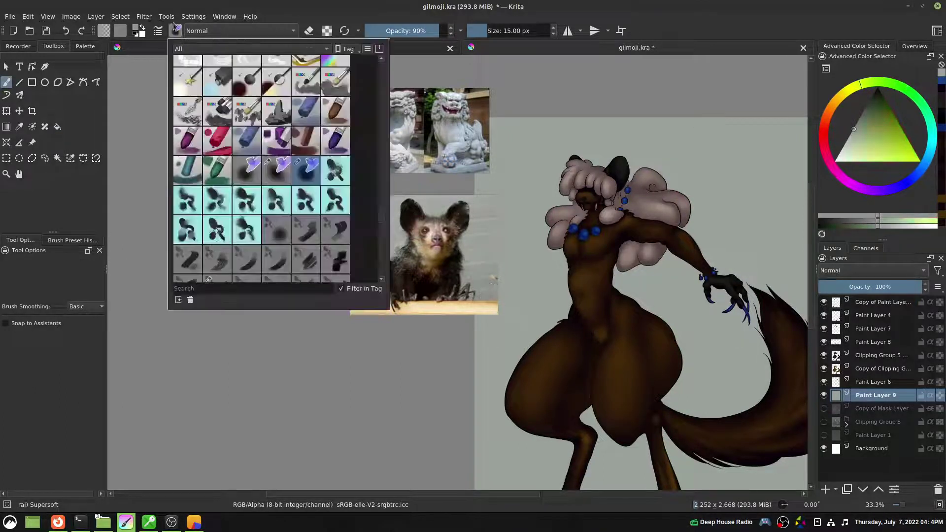
{"action": "left_click", "coordinate": [176, 29]}
{"action": "left_click_drag", "start_coordinate": [498, 26], "coordinate": [551, 31]}
{"action": "key", "text": "bracketright"}
{"action": "key", "text": "bracketright"}
{"action": "key", "text": "bracketright"}
{"action": "key", "text": "bracketright"}
{"action": "key", "text": "bracketright"}
{"action": "key", "text": "bracketright"}
{"action": "key", "text": "bracketright"}
{"action": "key", "text": "bracketright"}
{"action": "key", "text": "bracketright"}
{"action": "key", "text": "bracketright"}
{"action": "key", "text": "bracketright"}
{"action": "key", "text": "bracketright"}
{"action": "left_click_drag", "start_coordinate": [566, 277], "coordinate": [566, 197]}
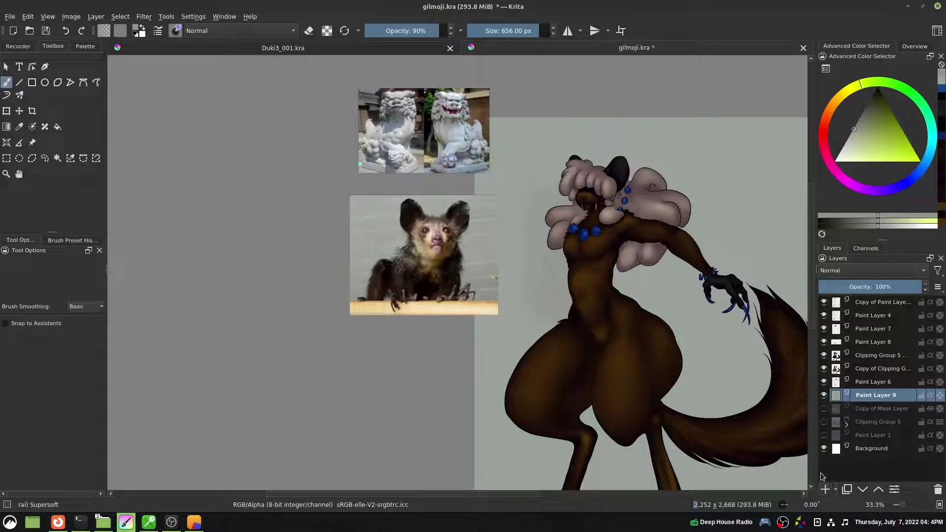
Try dark olive-grey shading around the character with Supersoft at 656 px, and delete the backdrop layer
{"action": "left_click", "coordinate": [868, 109]}
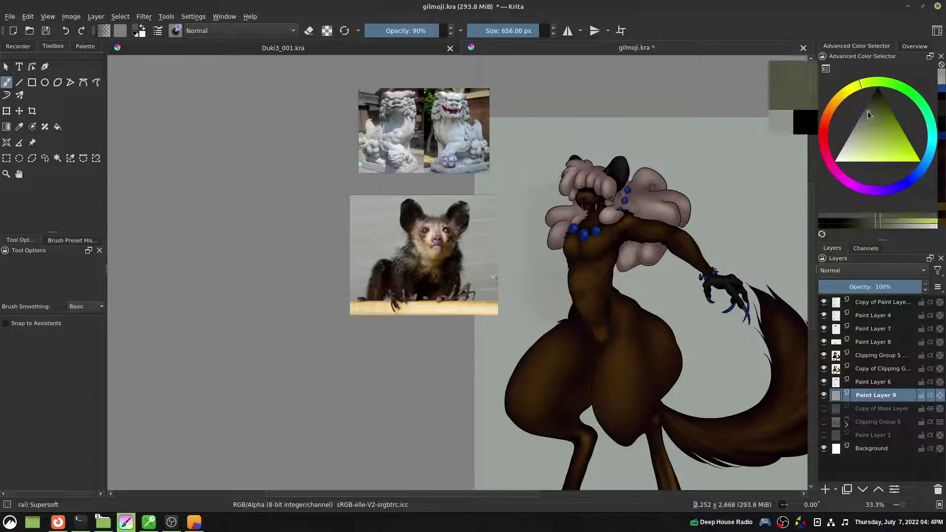
{"action": "mouse_move", "coordinate": [559, 261]}
{"action": "left_mouse_down"}
{"action": "mouse_move", "coordinate": [609, 267]}
{"action": "mouse_move", "coordinate": [604, 173]}
{"action": "mouse_move", "coordinate": [643, 181]}
{"action": "mouse_move", "coordinate": [618, 302]}
{"action": "mouse_move", "coordinate": [660, 320]}
{"action": "mouse_move", "coordinate": [616, 281]}
{"action": "mouse_move", "coordinate": [537, 335]}
{"action": "mouse_move", "coordinate": [591, 461]}
{"action": "mouse_move", "coordinate": [714, 433]}
{"action": "mouse_move", "coordinate": [655, 369]}
{"action": "mouse_move", "coordinate": [567, 355]}
{"action": "mouse_move", "coordinate": [571, 170]}
{"action": "mouse_move", "coordinate": [699, 247]}
{"action": "mouse_move", "coordinate": [656, 177]}
{"action": "left_mouse_up"}
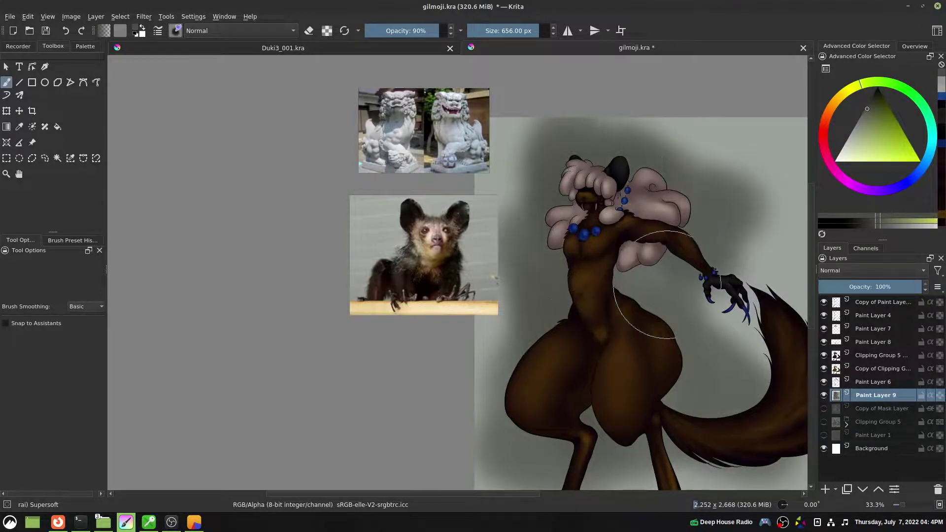
{"action": "left_click", "coordinate": [938, 489]}
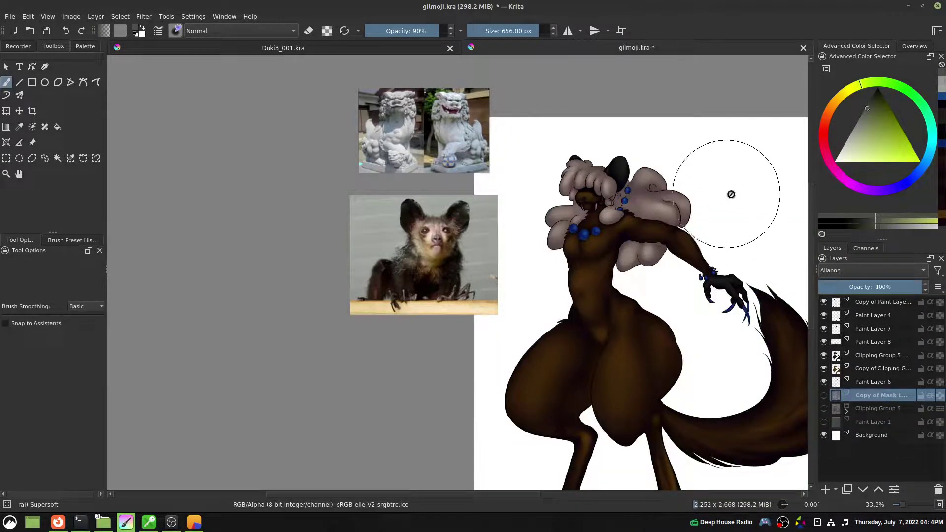
Sample the greenish light grey from the aye-aye photo and fill a fresh backdrop layer below Paint Layer 6 with it
{"action": "left_click", "coordinate": [383, 214], "text": "ctrl"}
{"action": "left_click", "coordinate": [384, 211], "text": "ctrl"}
{"action": "left_click", "coordinate": [385, 209], "text": "ctrl"}
{"action": "left_click", "coordinate": [385, 208], "text": "ctrl"}
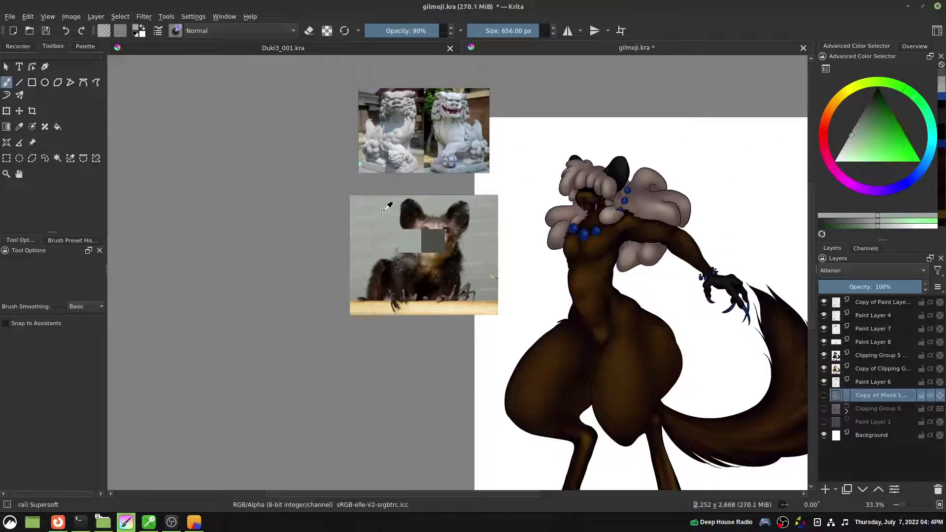
{"action": "left_click", "coordinate": [58, 127]}
{"action": "left_click", "coordinate": [533, 139]}
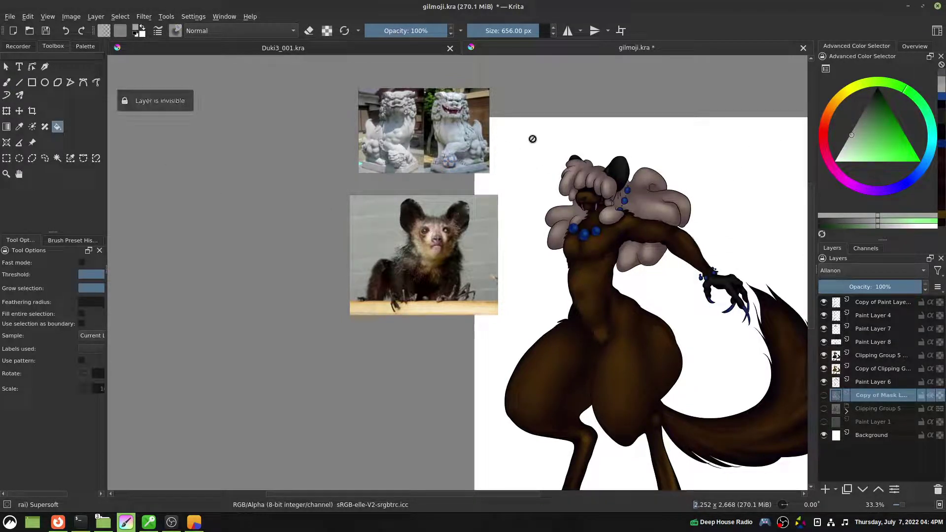
{"action": "left_click", "coordinate": [825, 489]}
{"action": "left_click", "coordinate": [737, 161]}
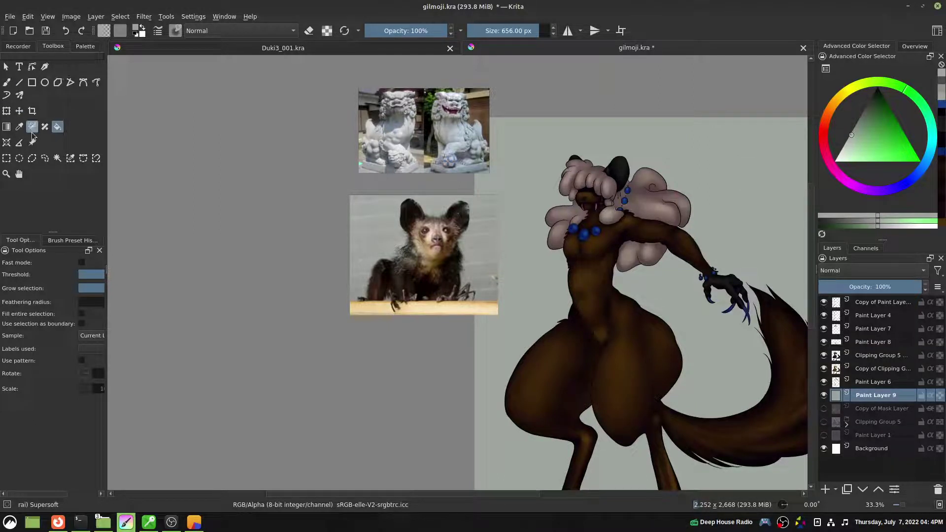
Draw an elliptical selection of 1634 by 2332 px behind the character and fill it with a pale greenish white on a new layer
{"action": "left_click", "coordinate": [19, 158]}
{"action": "left_click_drag", "start_coordinate": [549, 129], "coordinate": [817, 512]}
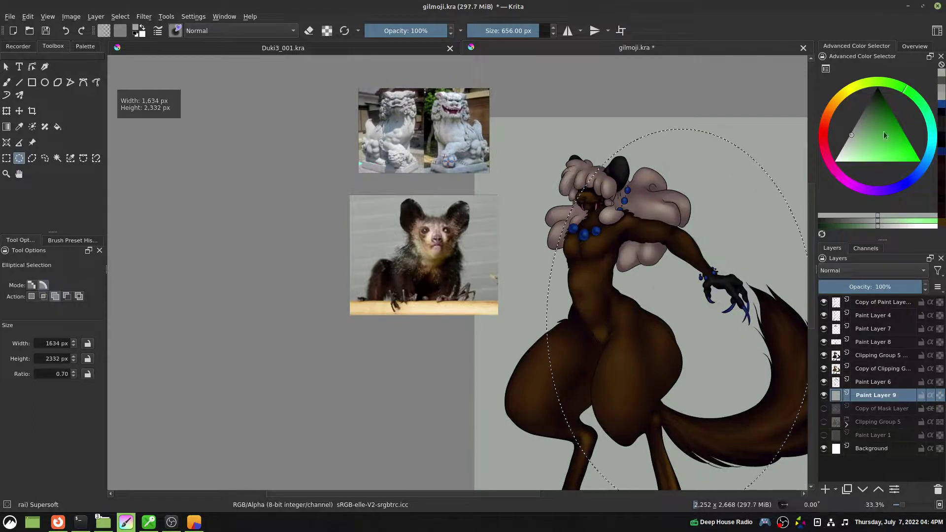
{"action": "left_click_drag", "start_coordinate": [849, 144], "coordinate": [842, 154]}
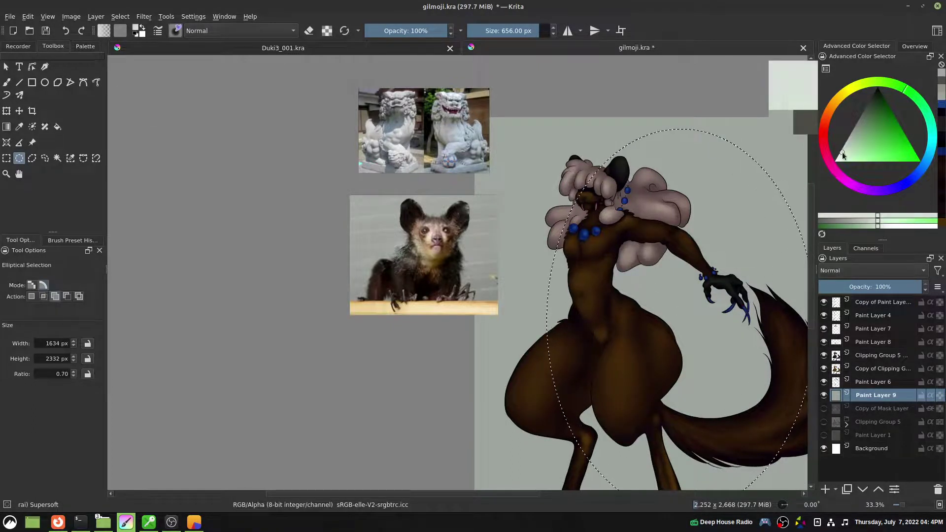
{"action": "left_click", "coordinate": [58, 127]}
{"action": "left_click", "coordinate": [732, 237]}
{"action": "key", "text": "ctrl+z"}
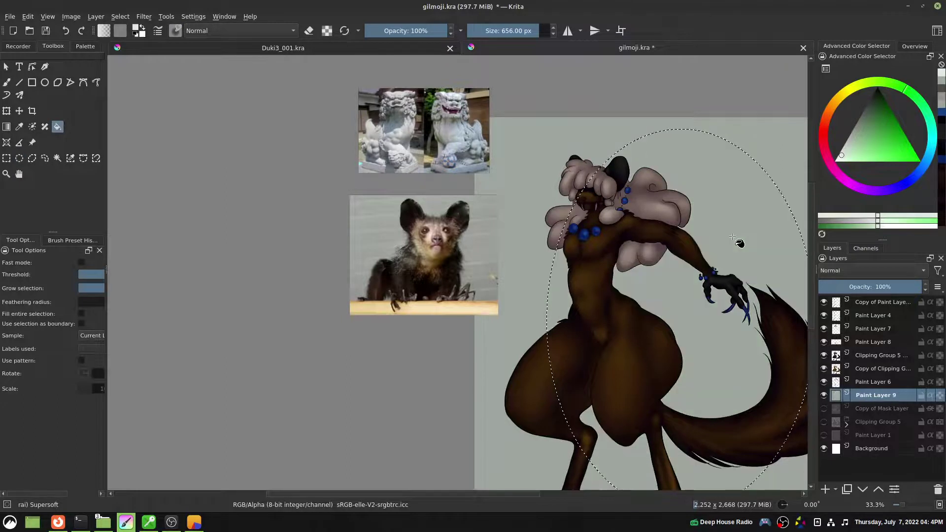
{"action": "left_click", "coordinate": [826, 489]}
{"action": "left_click", "coordinate": [749, 250]}
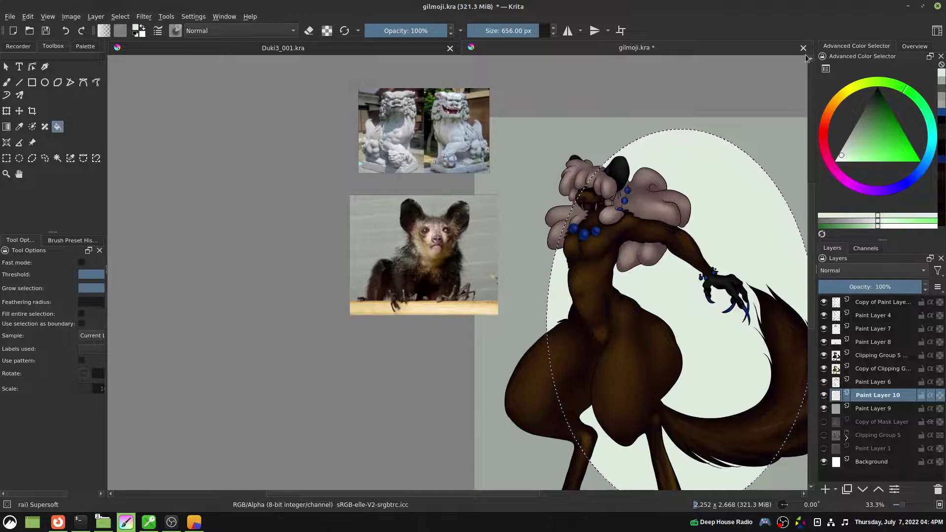
Add a new layer above Paint Layer 10, show the Patterns docker, and choose the 06_hard-grain.png pattern
{"action": "left_click", "coordinate": [826, 490]}
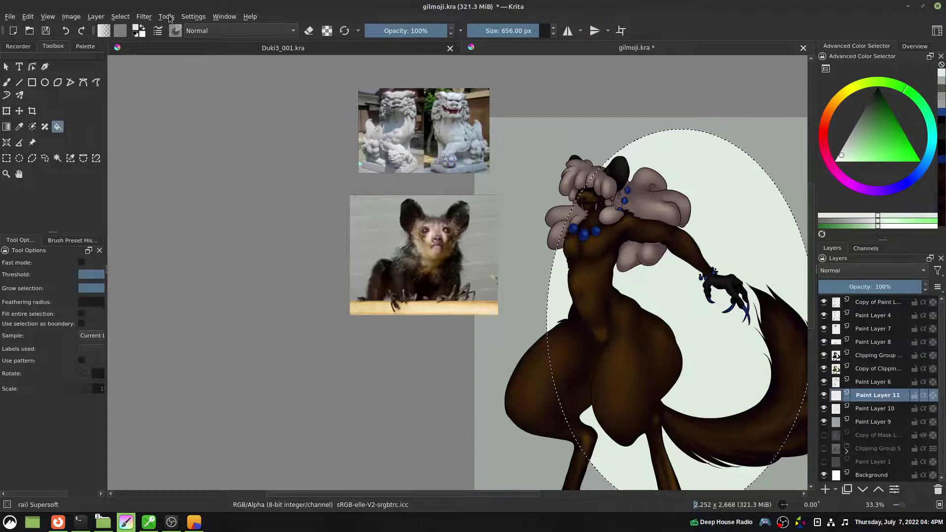
{"action": "left_click", "coordinate": [144, 17]}
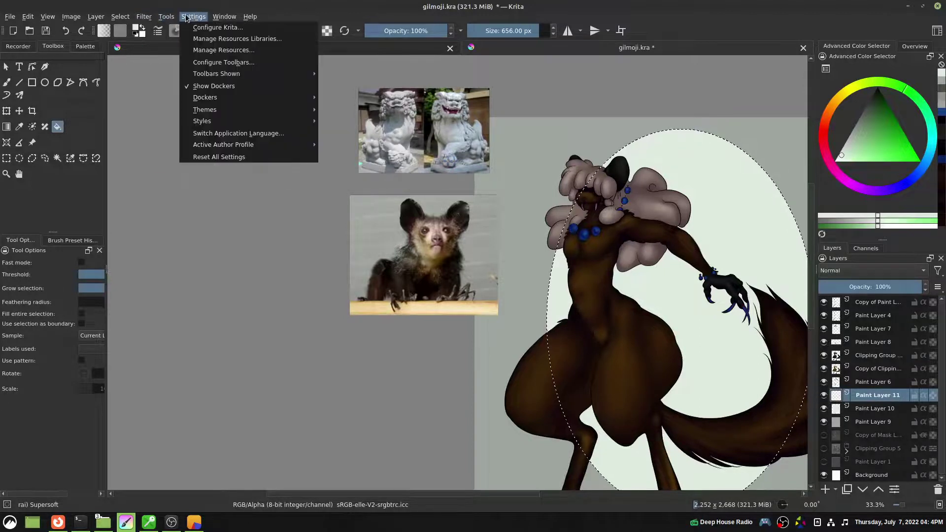
{"action": "mouse_move", "coordinate": [164, 19]}
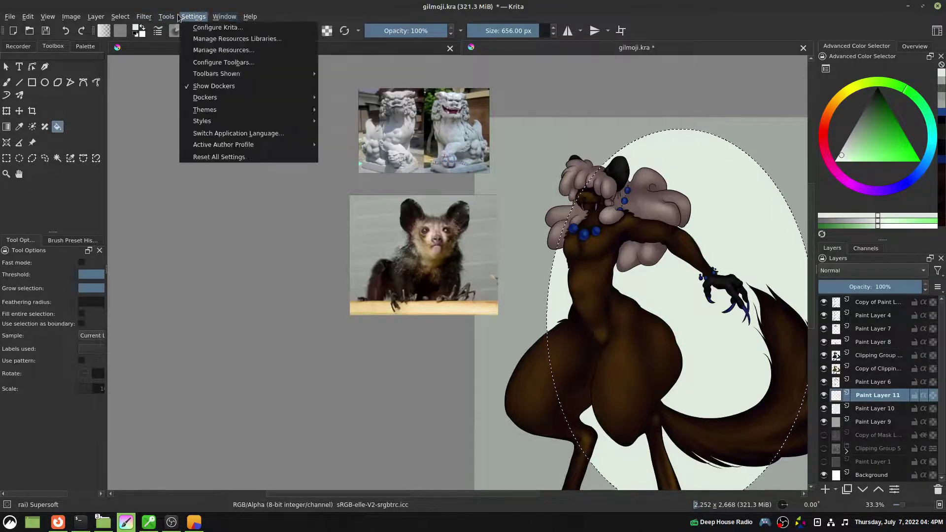
{"action": "mouse_move", "coordinate": [202, 19]}
{"action": "mouse_move", "coordinate": [217, 97]}
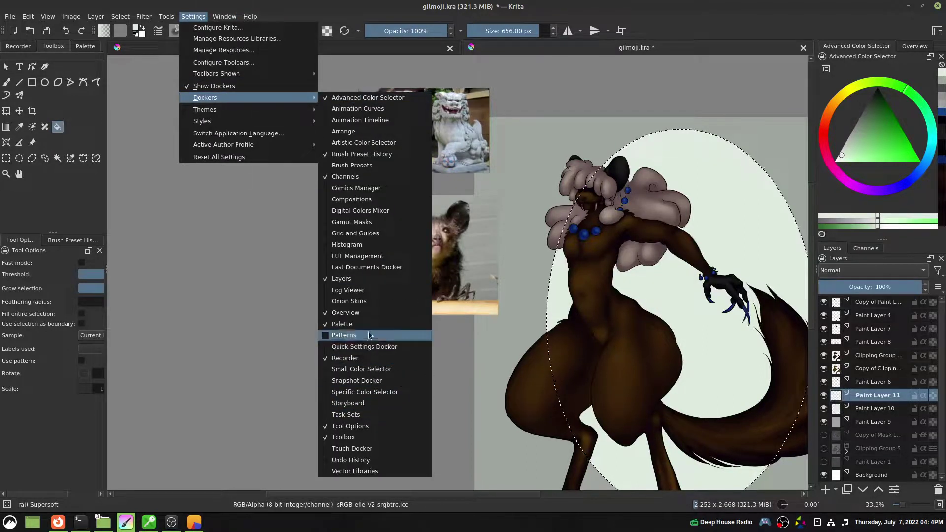
{"action": "left_click", "coordinate": [394, 335]}
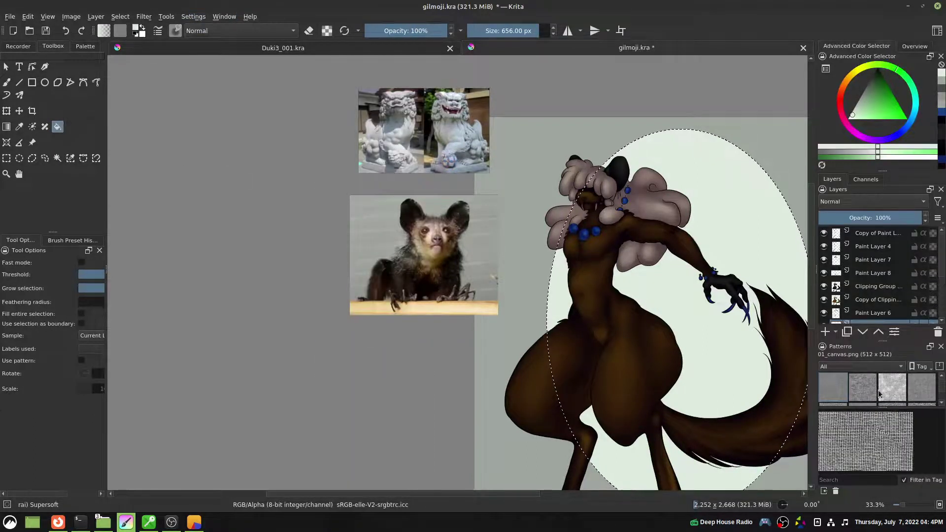
{"action": "left_click", "coordinate": [909, 392]}
{"action": "scroll", "coordinate": [910, 392], "scroll_direction": "down", "scroll_amount": 1}
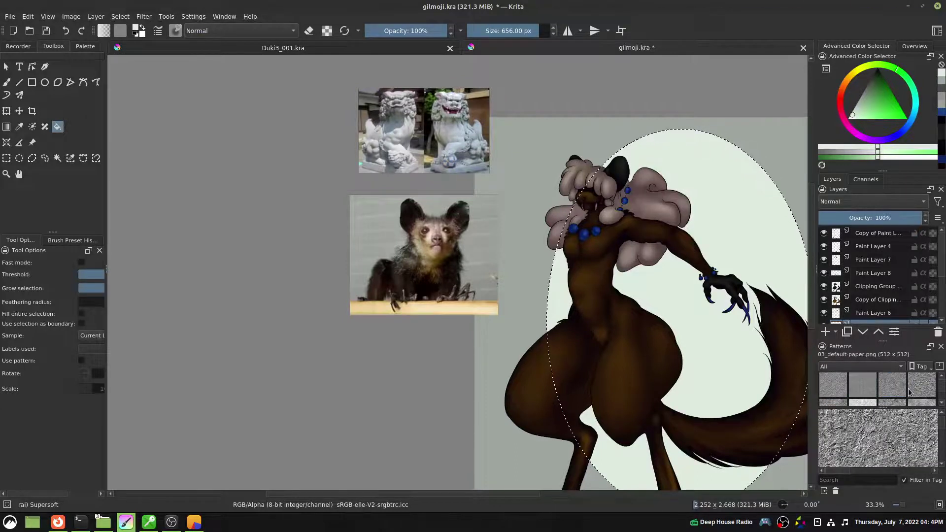
{"action": "mouse_move", "coordinate": [874, 391]}
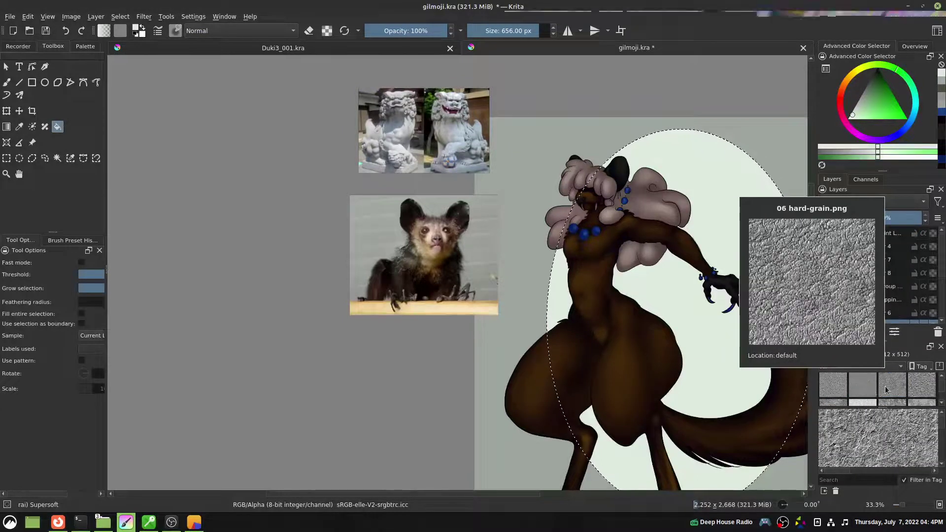
{"action": "left_click", "coordinate": [885, 389]}
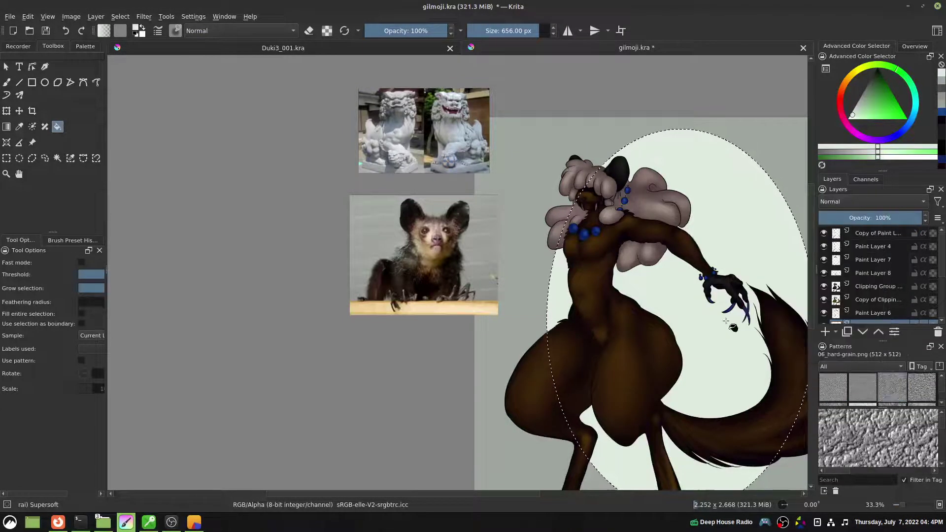
Fill the elliptical selection on Paint Layer 11 with the hard-grain pattern and set the layer's blending mode to Soft Light (SVG)
{"action": "left_click", "coordinate": [28, 16]}
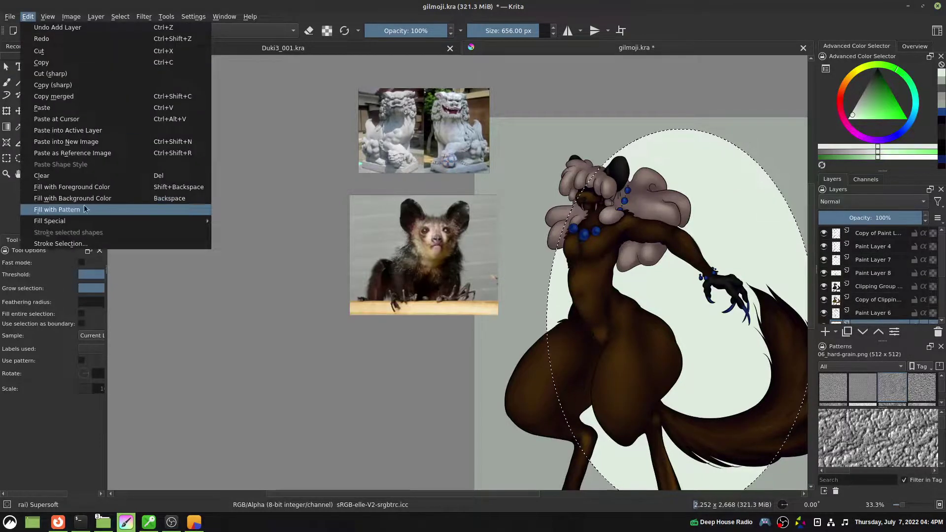
{"action": "left_click", "coordinate": [57, 210]}
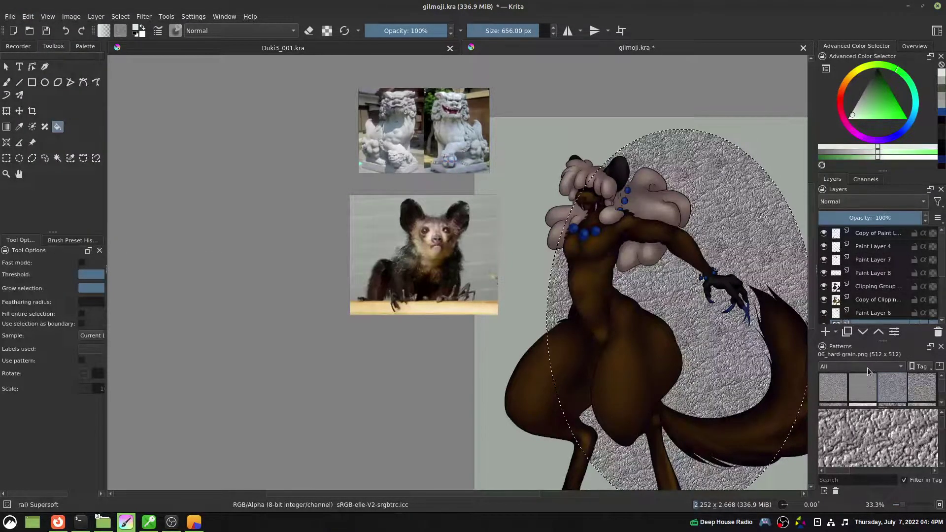
{"action": "scroll", "coordinate": [859, 203], "scroll_direction": "down", "scroll_amount": 1}
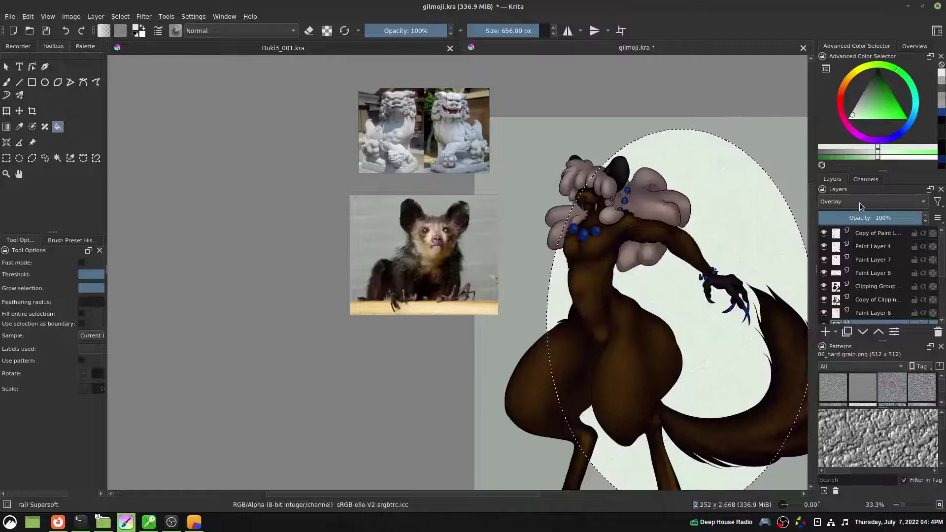
{"action": "scroll", "coordinate": [859, 203], "scroll_direction": "down", "scroll_amount": 2}
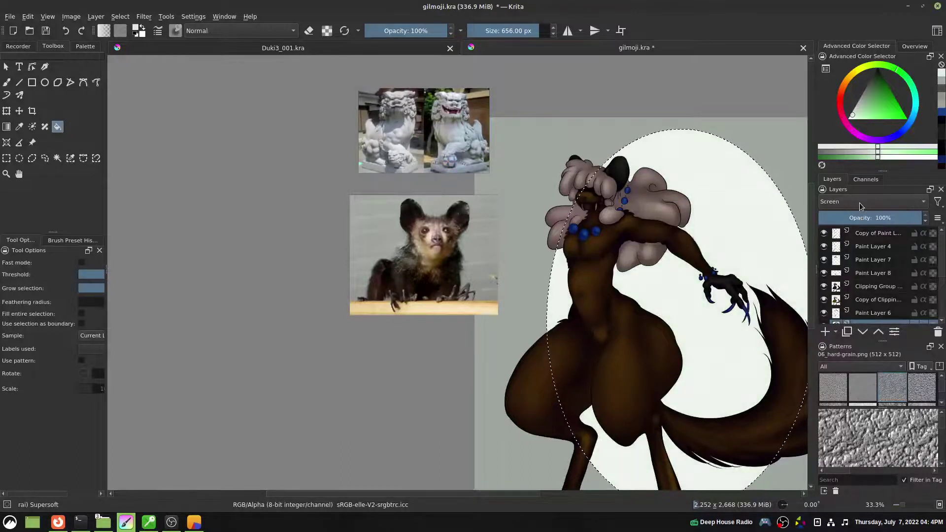
{"action": "scroll", "coordinate": [861, 206], "scroll_direction": "down", "scroll_amount": 3}
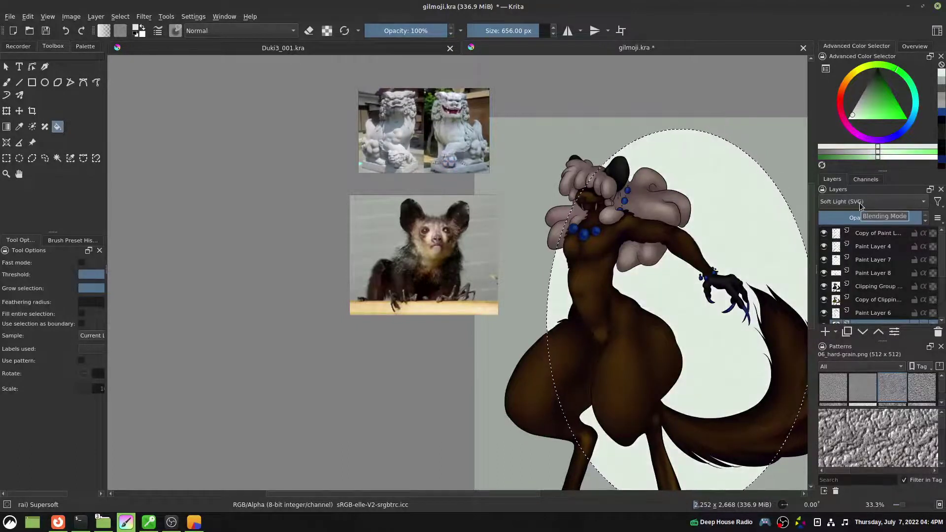
Clear the elliptical selection and replace the Channels docker with the Patterns docker grouped with Layers
{"action": "left_click", "coordinate": [121, 16]}
{"action": "left_click", "coordinate": [129, 38]}
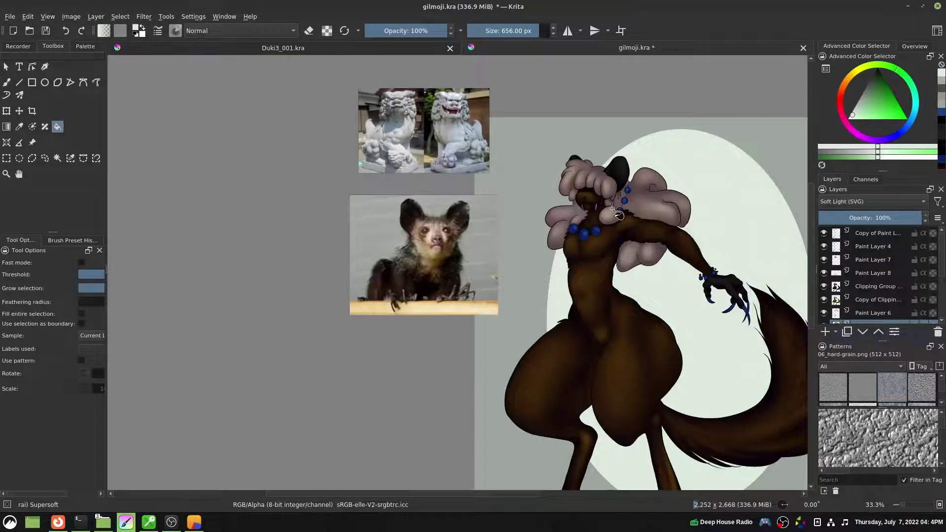
{"action": "left_click", "coordinate": [856, 179]}
{"action": "left_click", "coordinate": [830, 179]}
{"action": "left_click", "coordinate": [868, 180]}
{"action": "left_click", "coordinate": [940, 189]}
{"action": "left_click_drag", "start_coordinate": [846, 348], "coordinate": [878, 290]}
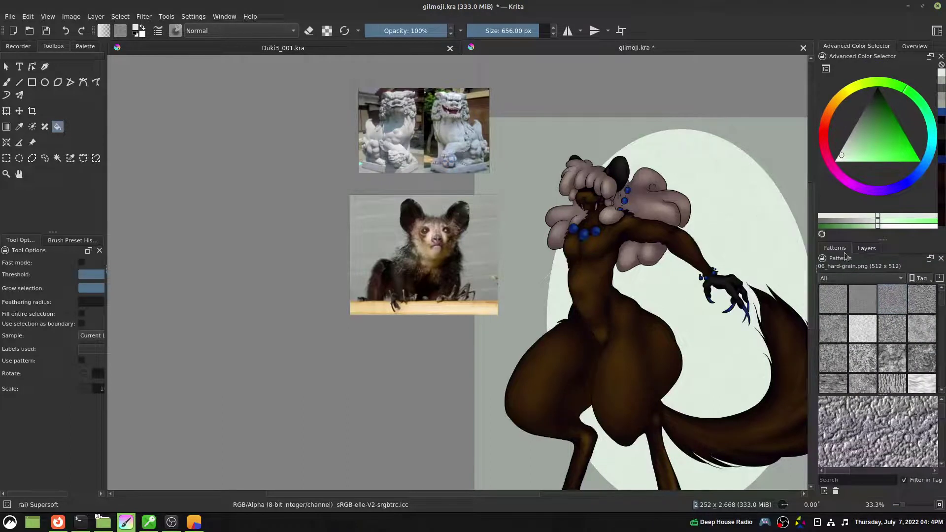
{"action": "left_click", "coordinate": [866, 249]}
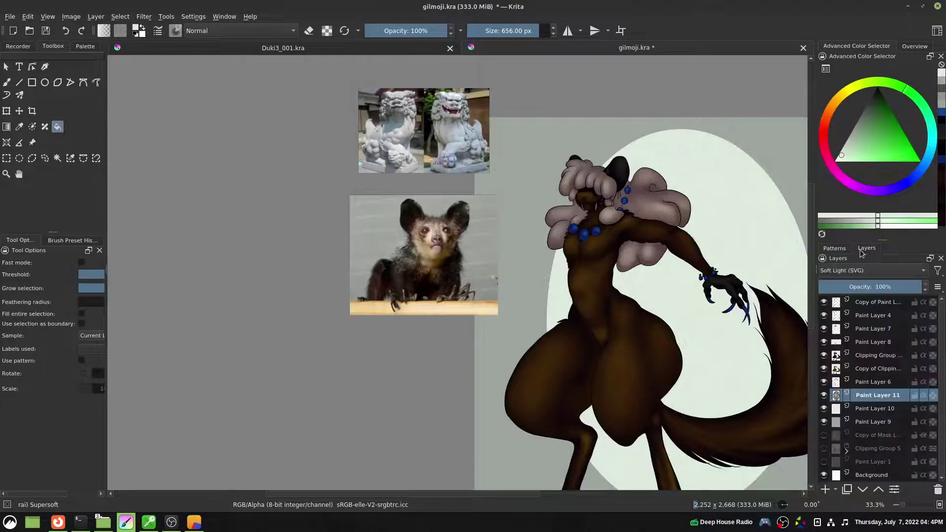
Lower the opacity of Paint Layer 10 to 40% and of Paint Layer 11 to 43%
{"action": "left_click", "coordinate": [878, 412]}
{"action": "left_click", "coordinate": [872, 286]}
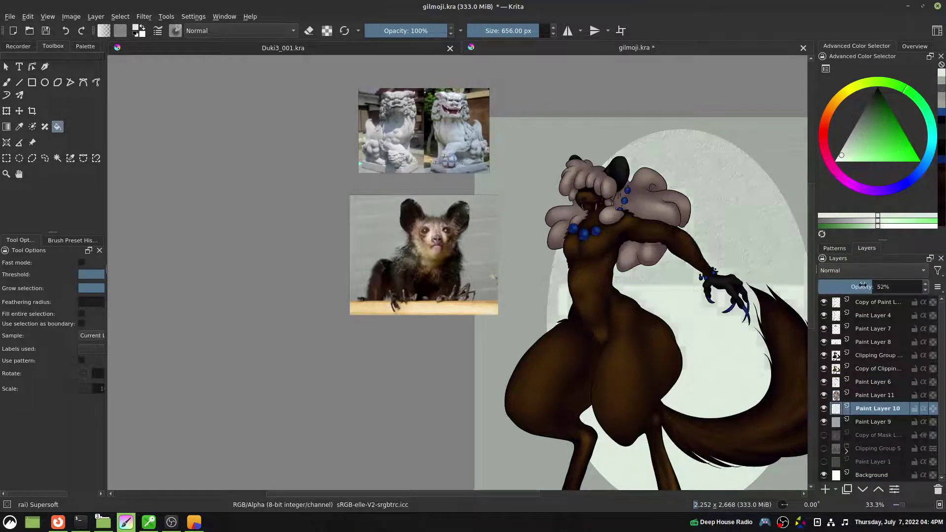
{"action": "left_click", "coordinate": [860, 286]}
{"action": "left_click", "coordinate": [882, 396]}
{"action": "left_click", "coordinate": [867, 287]}
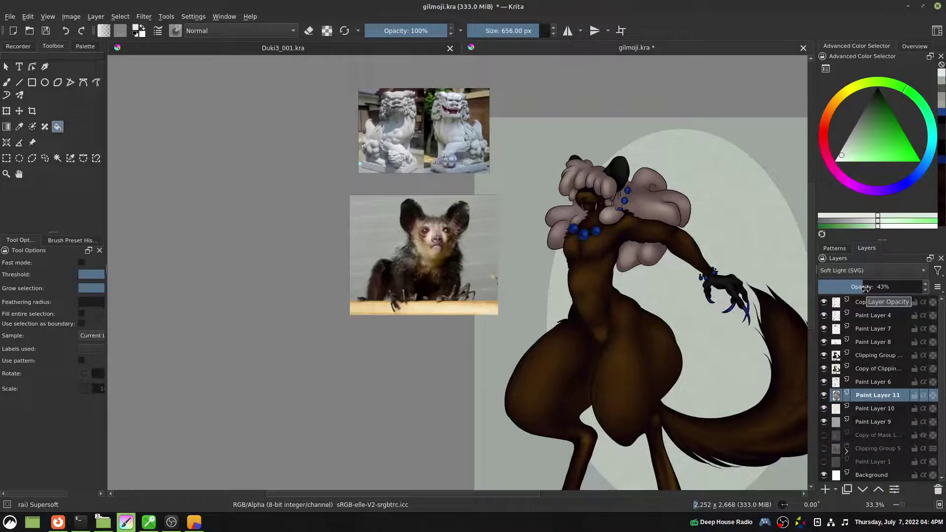
Try a pale greenish-white fill on Paint Layer 9 with a dark olive-grey ellipse on Paint Layer 10
{"action": "left_click", "coordinate": [880, 422]}
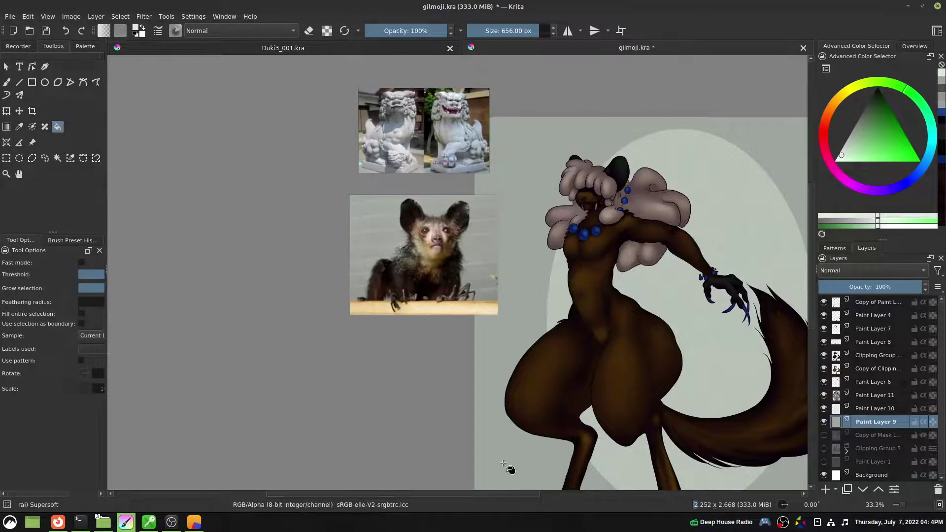
{"action": "left_click", "coordinate": [508, 468]}
{"action": "left_click", "coordinate": [893, 411]}
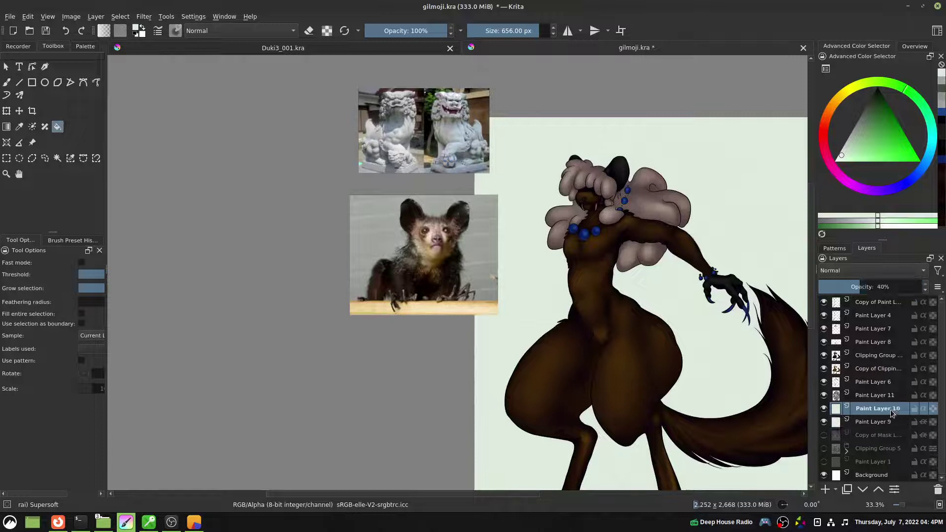
{"action": "left_click", "coordinate": [939, 91]}
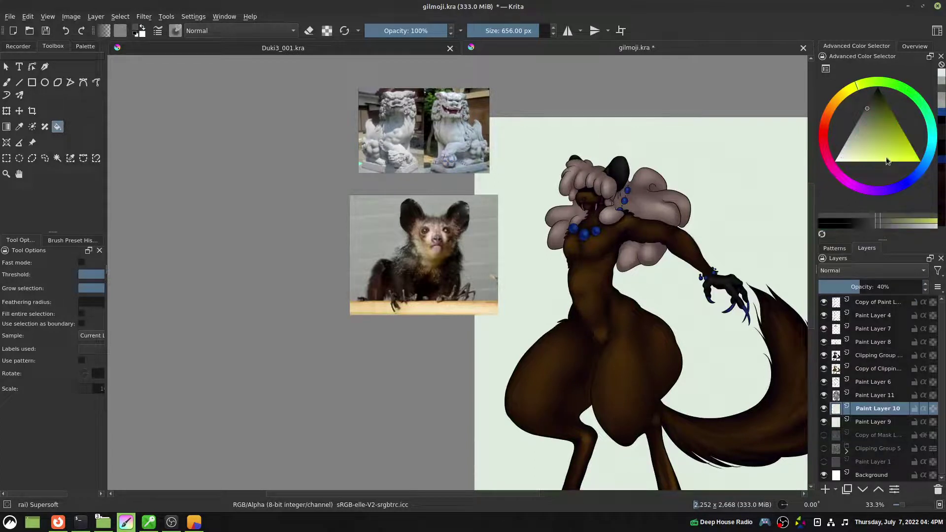
{"action": "left_click", "coordinate": [711, 369]}
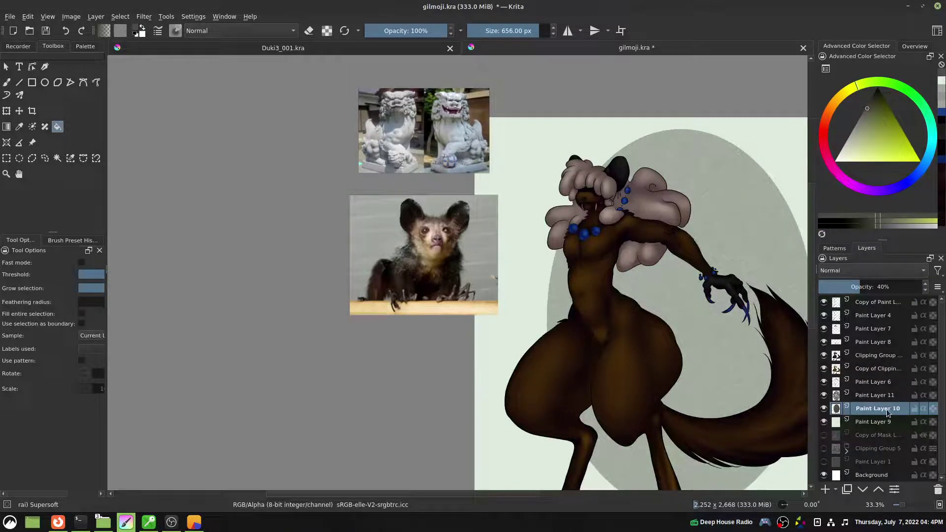
Hide Paint Layer 10 and fill the Paint Layer 9 backdrop with a very dark brown from the colour history
{"action": "left_click", "coordinate": [824, 410]}
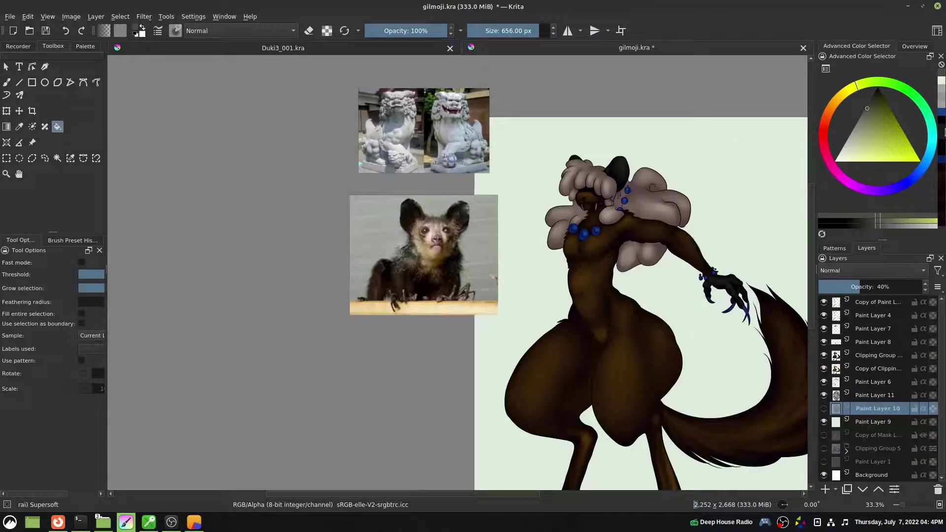
{"action": "left_click", "coordinate": [943, 131]}
{"action": "left_click", "coordinate": [942, 141]}
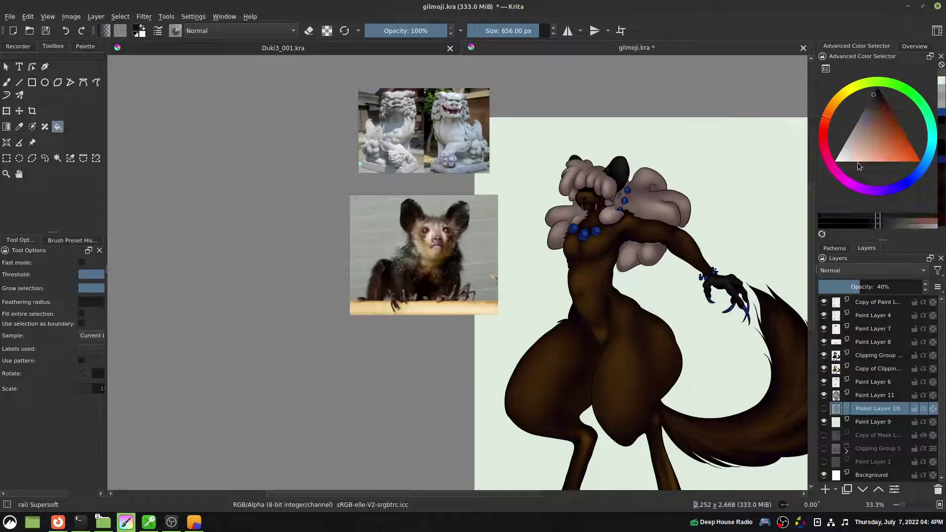
{"action": "left_click", "coordinate": [871, 422]}
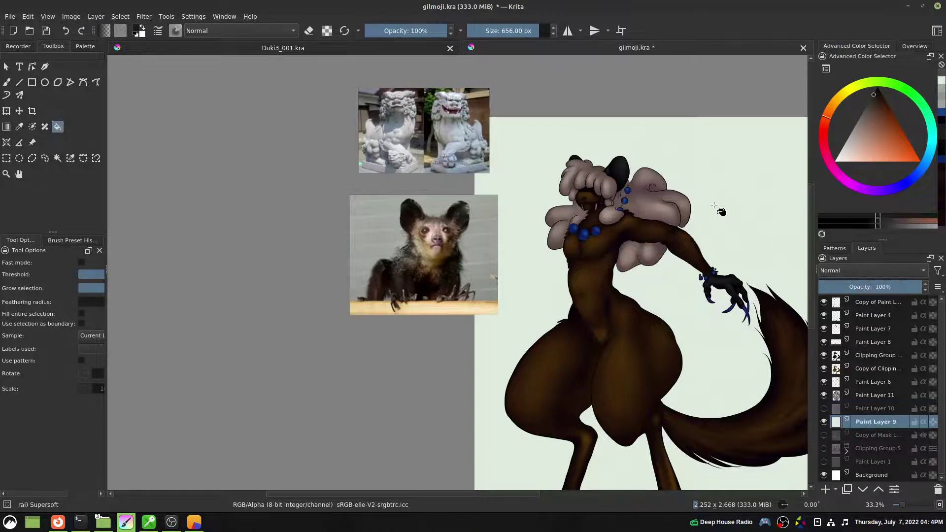
{"action": "left_click", "coordinate": [714, 205]}
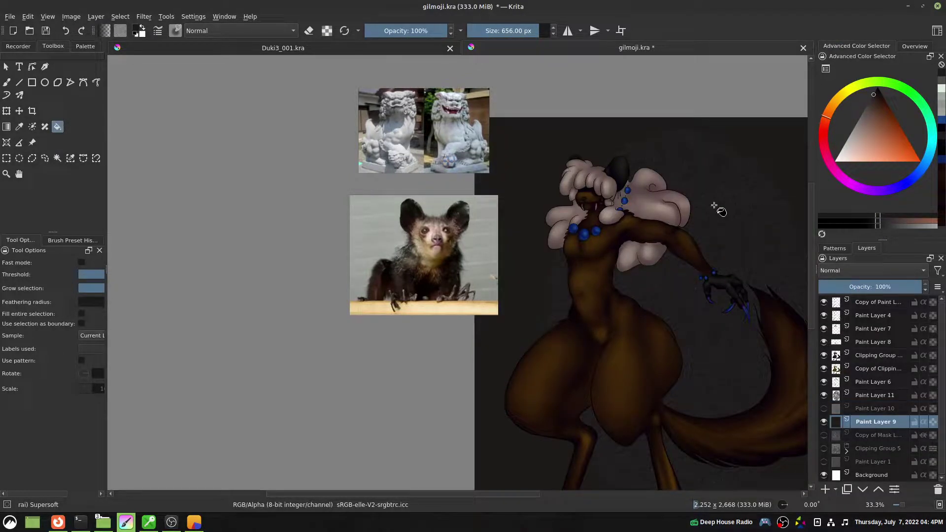
Show Paint Layer 10 again and try the Screen and Addition blending modes on its ellipse
{"action": "left_click", "coordinate": [874, 409]}
{"action": "left_click", "coordinate": [825, 408]}
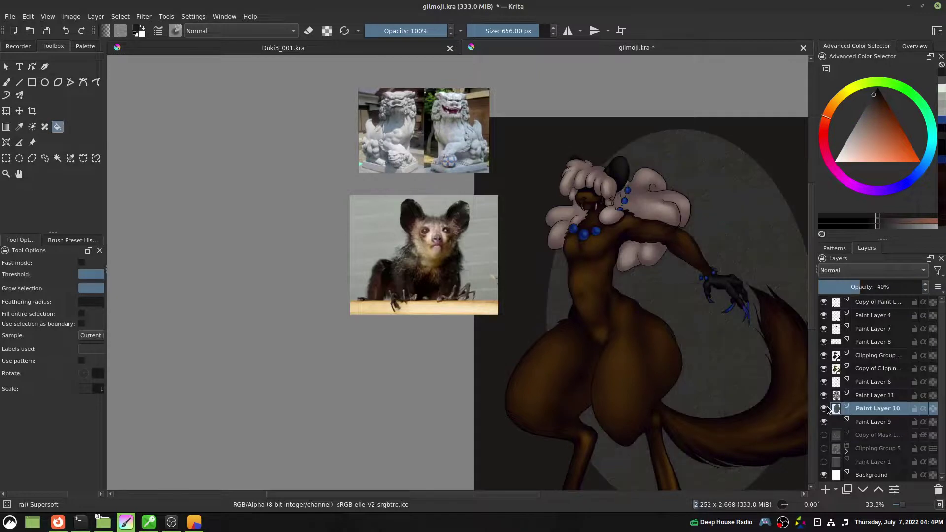
{"action": "scroll", "coordinate": [896, 271], "scroll_direction": "down", "scroll_amount": 1}
{"action": "scroll", "coordinate": [895, 273], "scroll_direction": "down", "scroll_amount": 1}
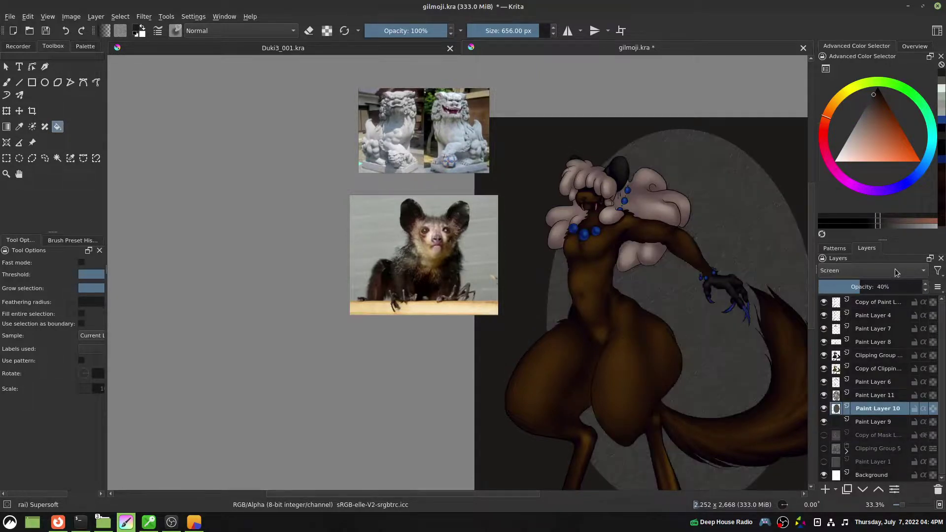
{"action": "scroll", "coordinate": [895, 273], "scroll_direction": "down", "scroll_amount": 2}
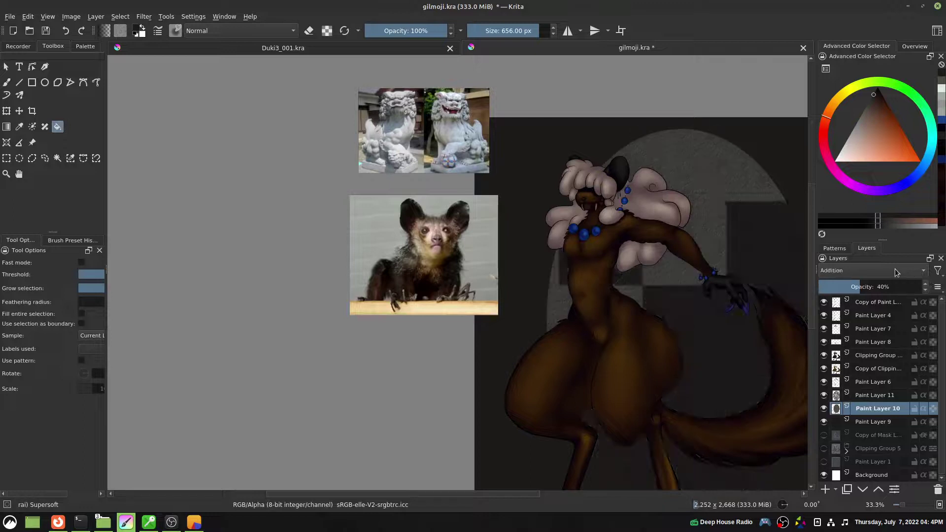
Delete the ellipse layer Paint Layer 10 and the pattern layer Paint Layer 11
{"action": "left_click", "coordinate": [939, 491]}
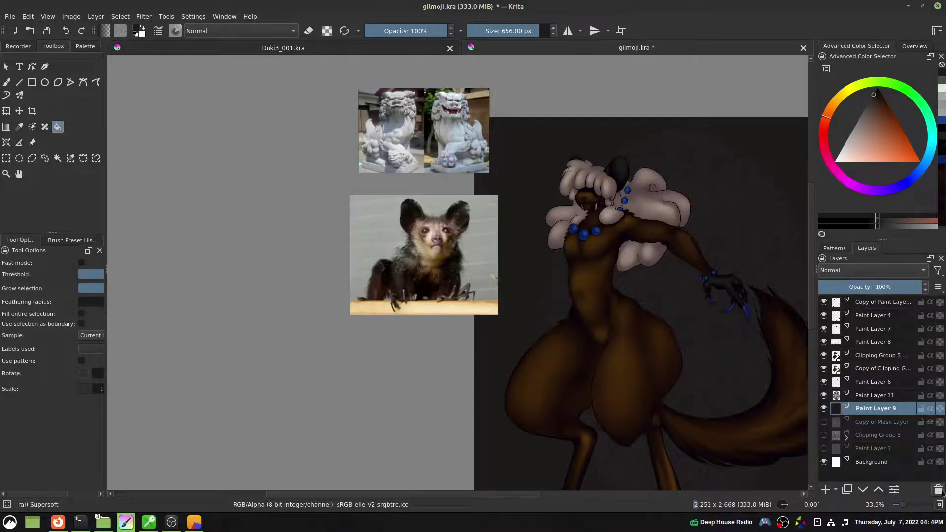
{"action": "left_click", "coordinate": [873, 399]}
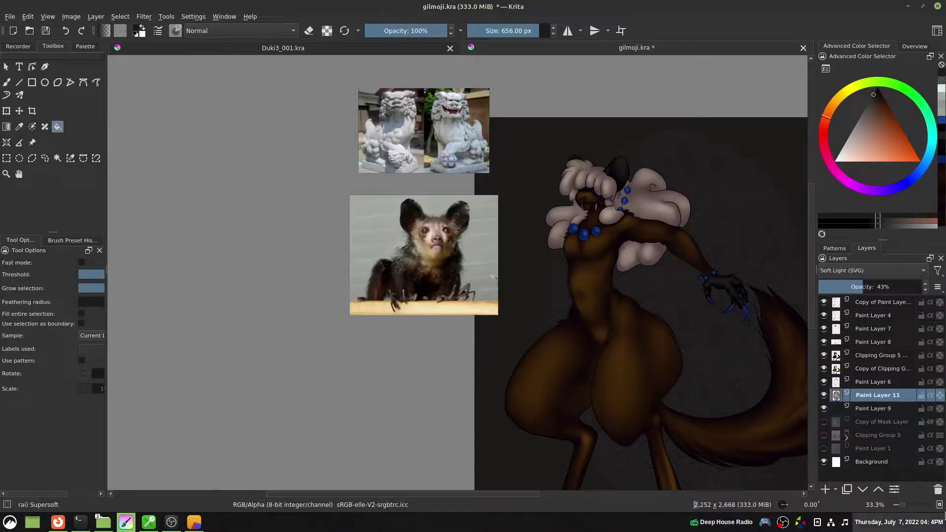
{"action": "left_click", "coordinate": [938, 490]}
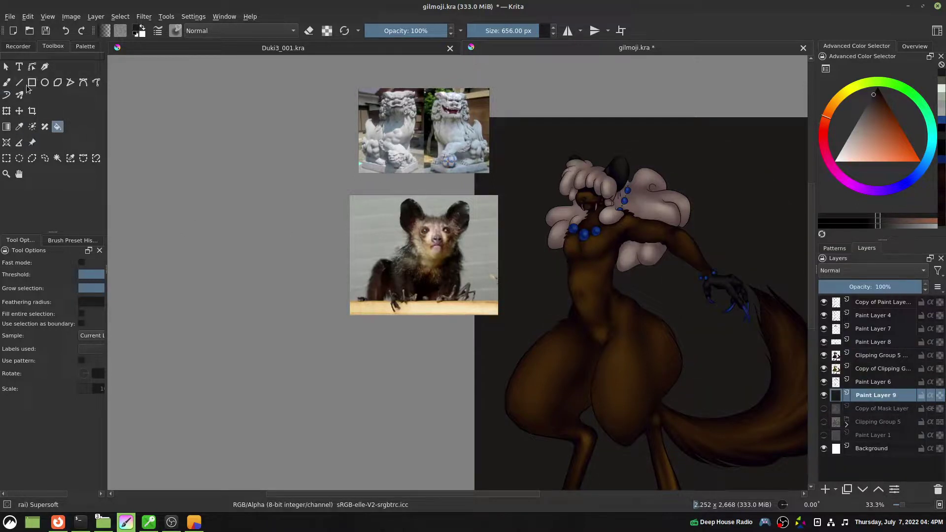
Select an ellipse 1446 px wide and 2124 px high behind the character and fill it with very dark brown on a new layer above Paint Layer 9
{"action": "left_click", "coordinate": [19, 159]}
{"action": "left_click_drag", "start_coordinate": [587, 143], "coordinate": [665, 463]}
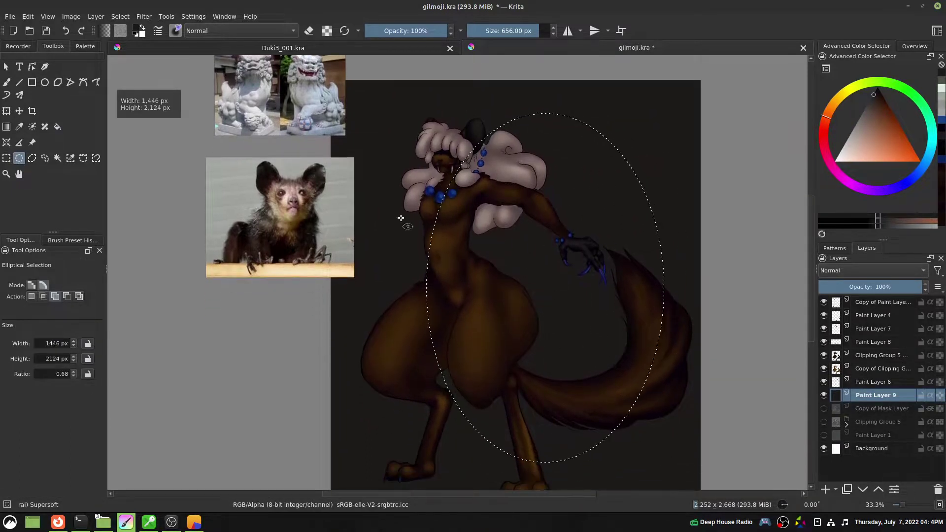
{"action": "left_click", "coordinate": [19, 111]}
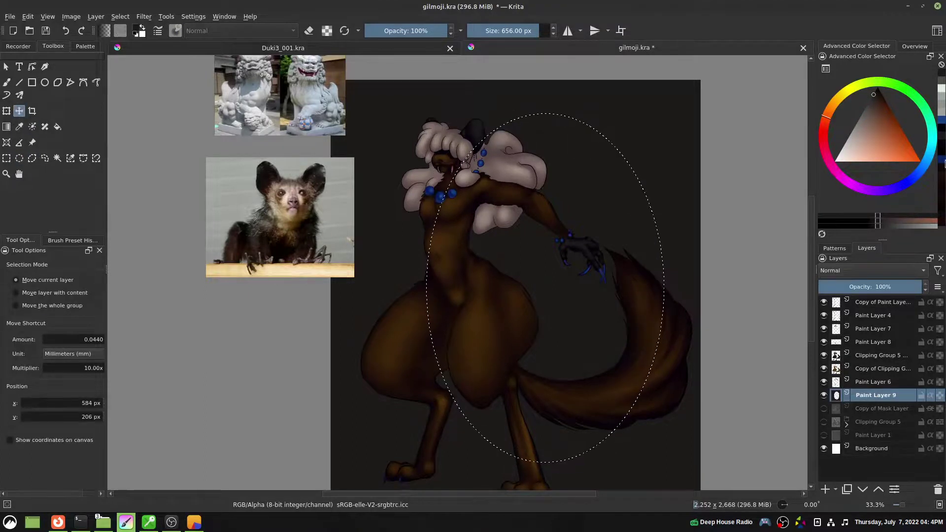
{"action": "left_click", "coordinate": [877, 93]}
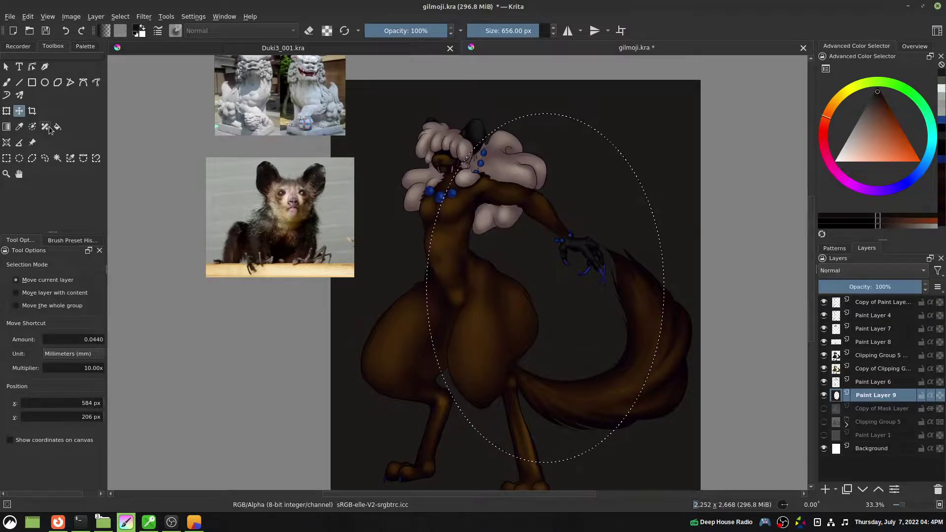
{"action": "left_click", "coordinate": [58, 127]}
{"action": "left_click", "coordinate": [826, 490]}
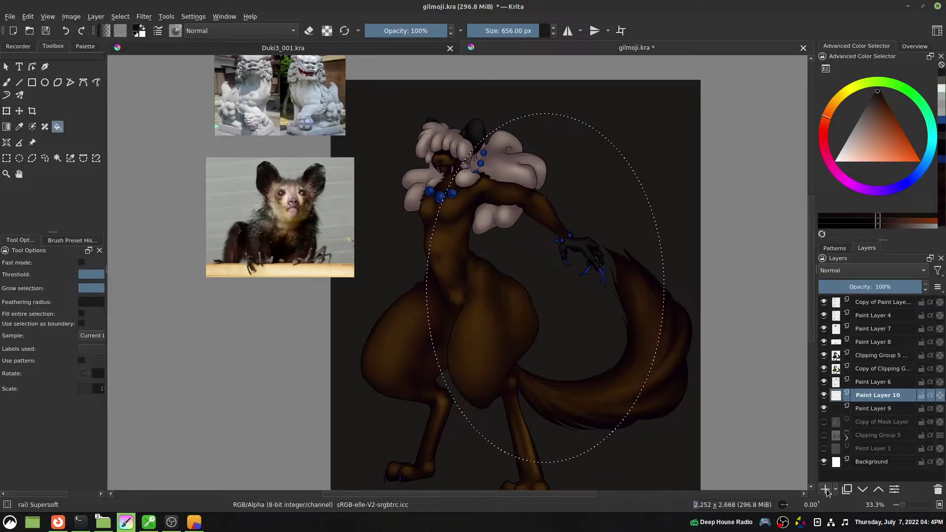
{"action": "left_click", "coordinate": [550, 329]}
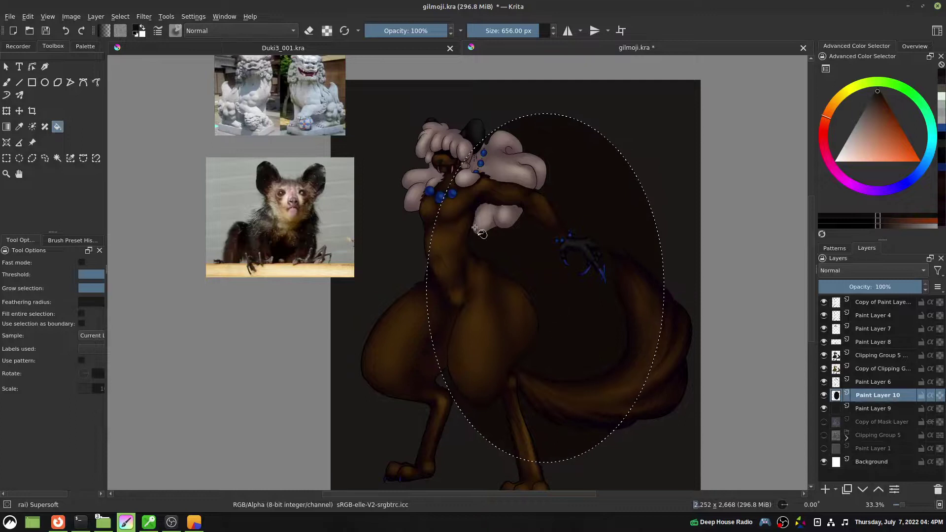
Deselect, shift the Paint Layer 10 ellipse slightly down behind the character, and lower the layer's opacity to roughly 55%
{"action": "left_click", "coordinate": [121, 16]}
{"action": "left_click", "coordinate": [123, 39]}
{"action": "left_click", "coordinate": [20, 110]}
{"action": "mouse_move", "coordinate": [557, 311]}
{"action": "left_mouse_down"}
{"action": "mouse_move", "coordinate": [549, 335]}
{"action": "mouse_move", "coordinate": [563, 333]}
{"action": "left_mouse_up"}
{"action": "left_click_drag", "start_coordinate": [914, 289], "coordinate": [885, 289]}
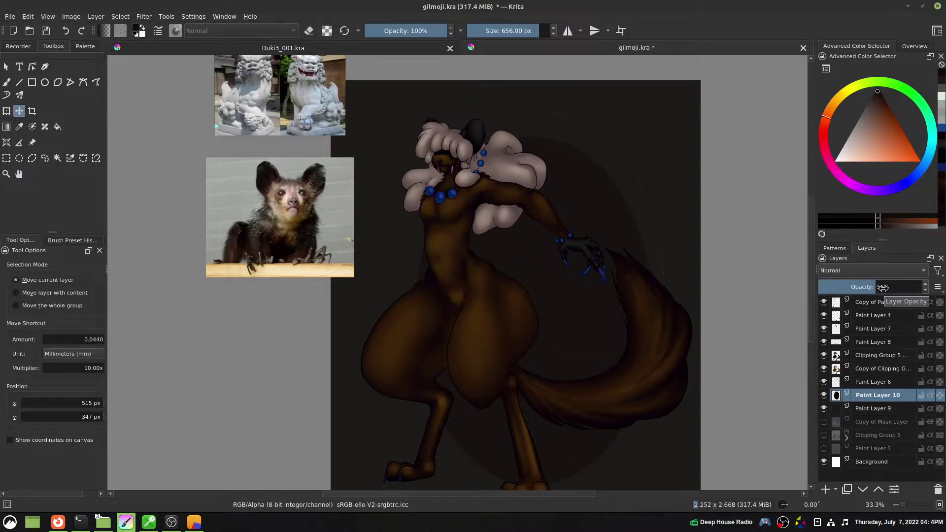
Try a broad stroke on Paint Layer 9 with the Rakurri Pixelart Pixelbrush at about 630 px, undo it, and sample the backdrop colour
{"action": "left_click", "coordinate": [878, 407]}
{"action": "left_click", "coordinate": [7, 83]}
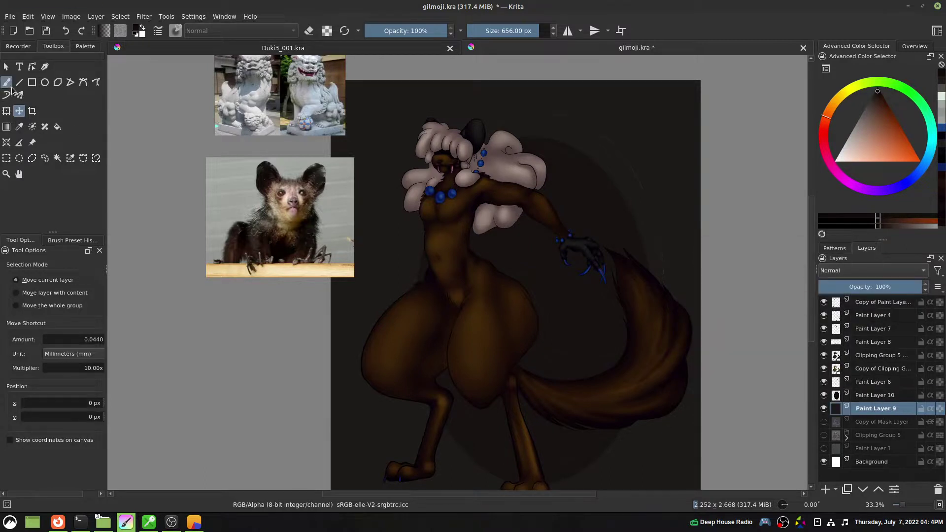
{"action": "left_click", "coordinate": [73, 240]}
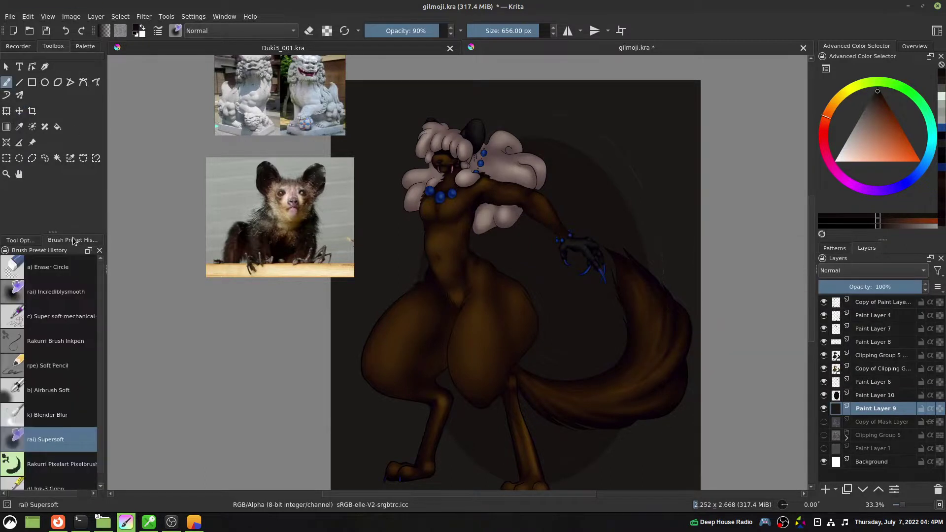
{"action": "left_click", "coordinate": [73, 461]}
{"action": "left_click", "coordinate": [538, 31]}
{"action": "left_click_drag", "start_coordinate": [527, 132], "coordinate": [646, 295]}
{"action": "key", "text": "ctrl+z"}
{"action": "left_click", "coordinate": [644, 124], "text": "ctrl"}
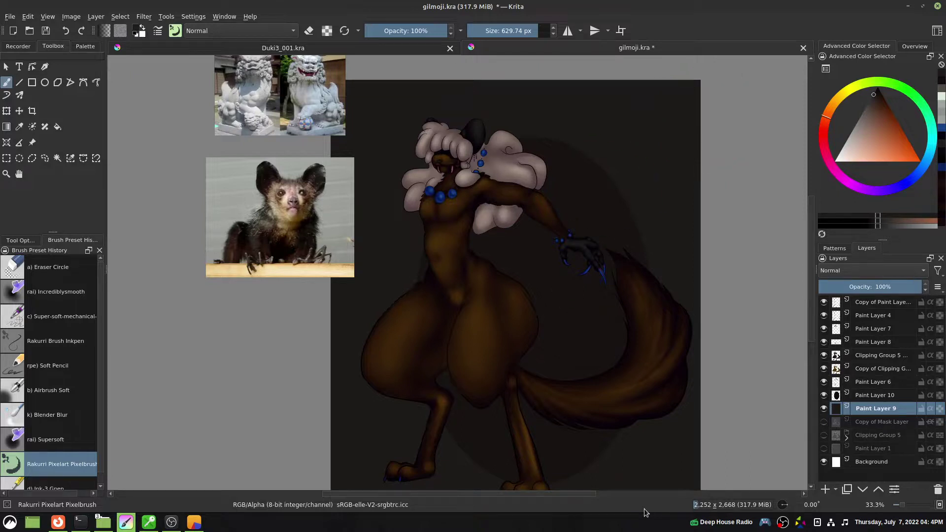
Examine the character's torso and hips up close, and the whole composition against the dark ellipse backdrop
{"action": "key", "text": "4"}
{"action": "key", "text": "plus"}
{"action": "key", "text": "plus"}
{"action": "key", "text": "plus"}
{"action": "key", "text": "5"}
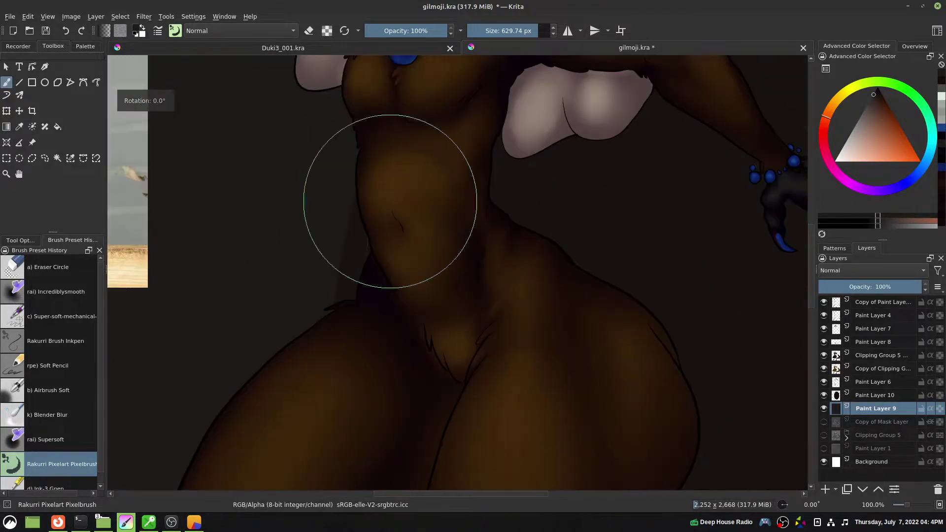
{"action": "key", "text": "4"}
{"action": "key", "text": "minus"}
{"action": "key", "text": "minus"}
{"action": "key", "text": "5"}
{"action": "key", "text": "minus"}
{"action": "key", "text": "minus"}
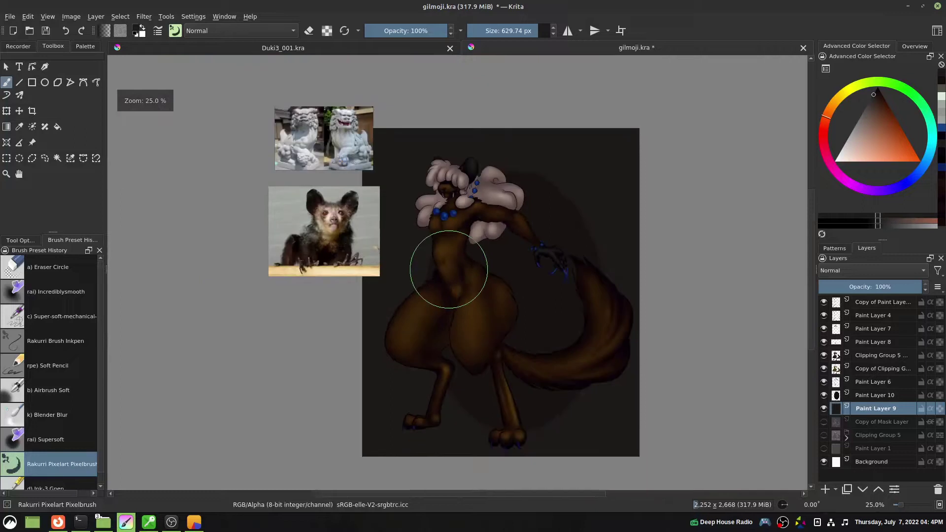
Save the drawing and export it as the PNG image gilmoji.png in Pictures, with metadata stored and author data signed
{"action": "left_click", "coordinate": [45, 31]}
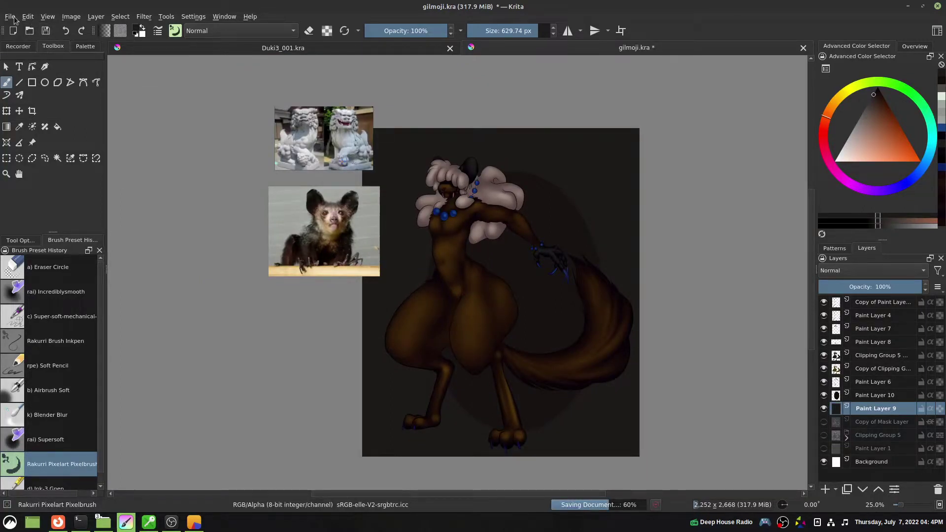
{"action": "left_click", "coordinate": [74, 17]}
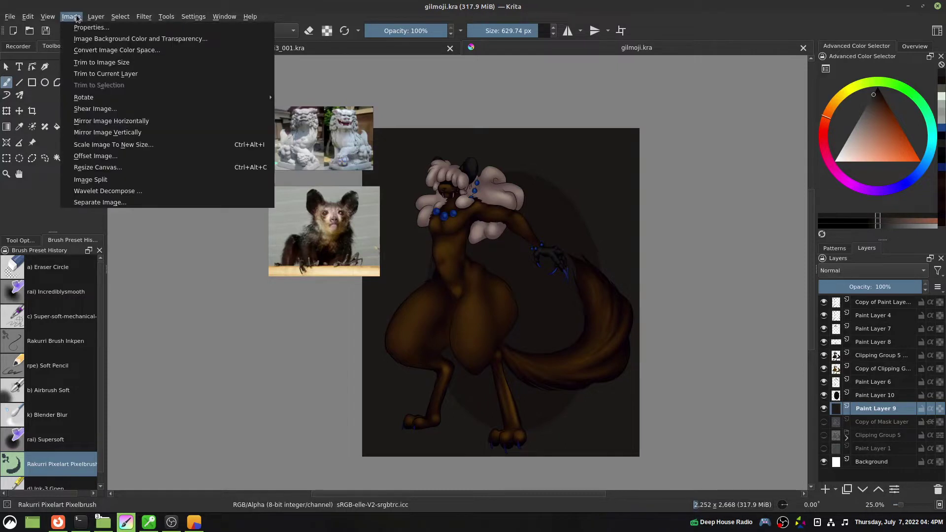
{"action": "mouse_move", "coordinate": [9, 17]}
{"action": "left_click", "coordinate": [34, 112]}
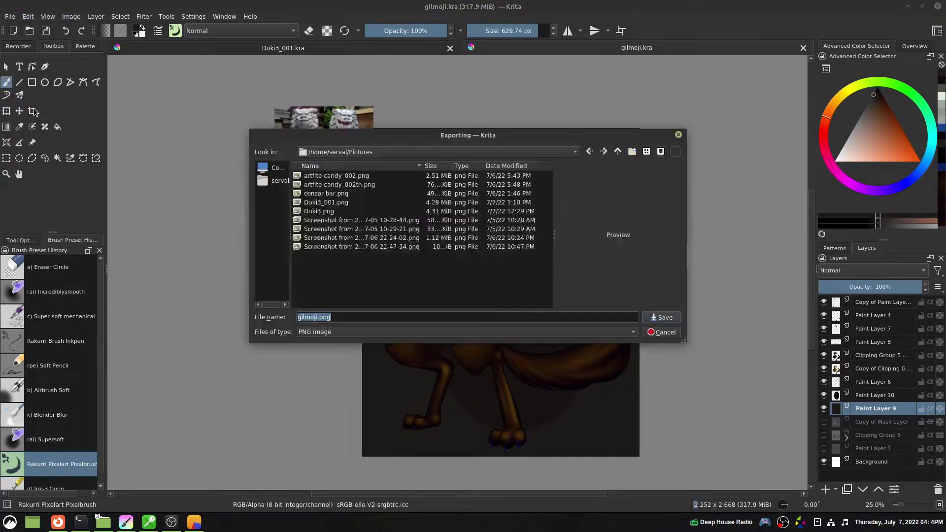
{"action": "left_click", "coordinate": [662, 318]}
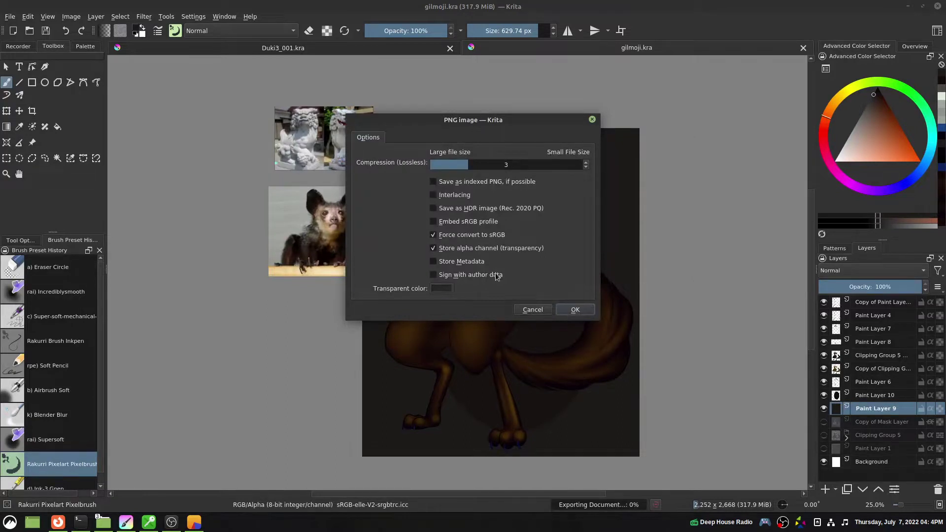
{"action": "left_click", "coordinate": [476, 262]}
{"action": "left_click", "coordinate": [478, 274]}
{"action": "left_click", "coordinate": [575, 309]}
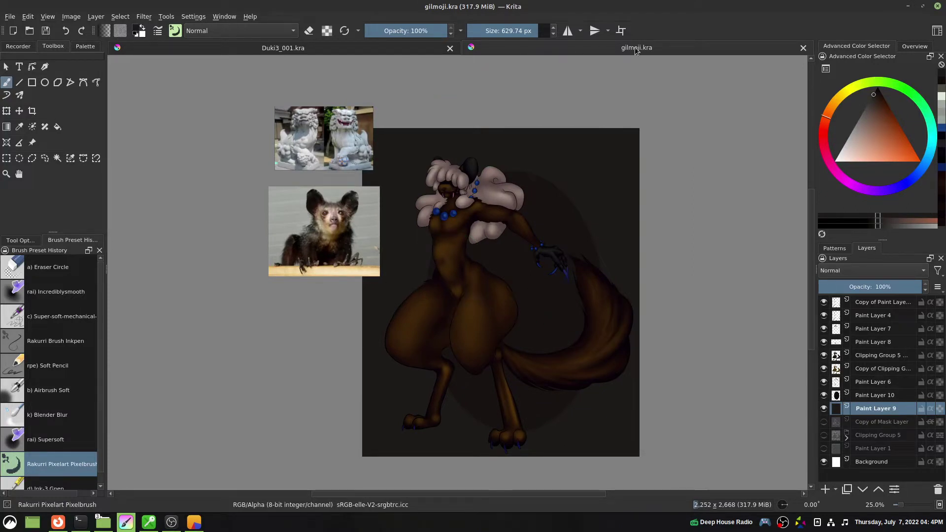
Close the gilmoji.kra document and switch to the OBS window
{"action": "left_click", "coordinate": [804, 48]}
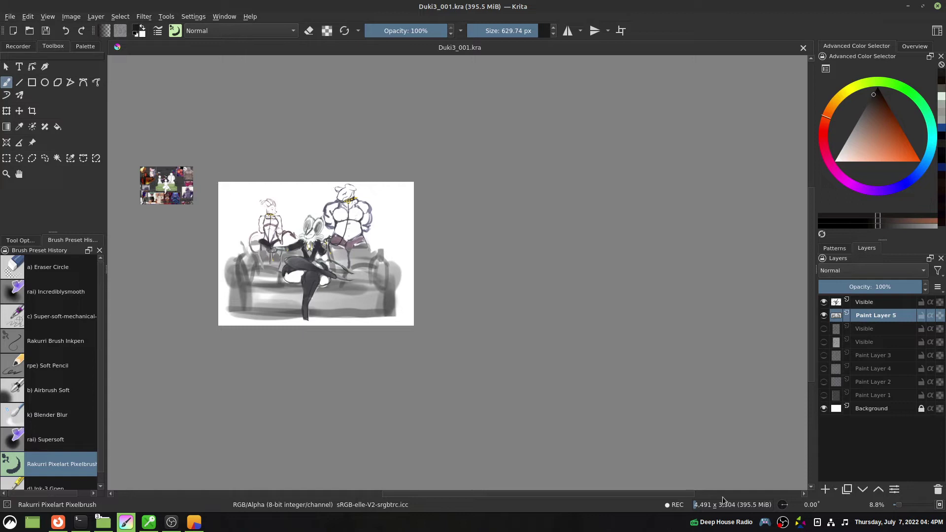
{"action": "left_click", "coordinate": [783, 523]}
{"action": "left_click", "coordinate": [784, 522]}
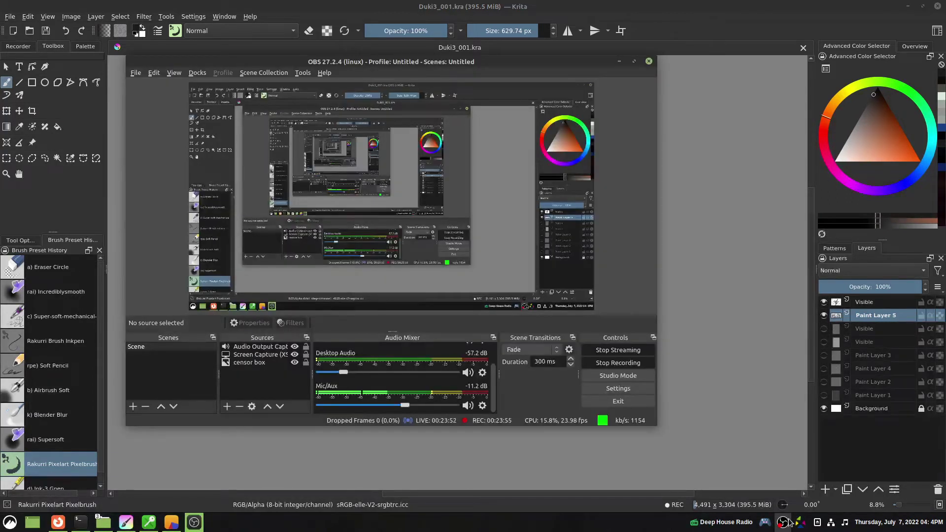